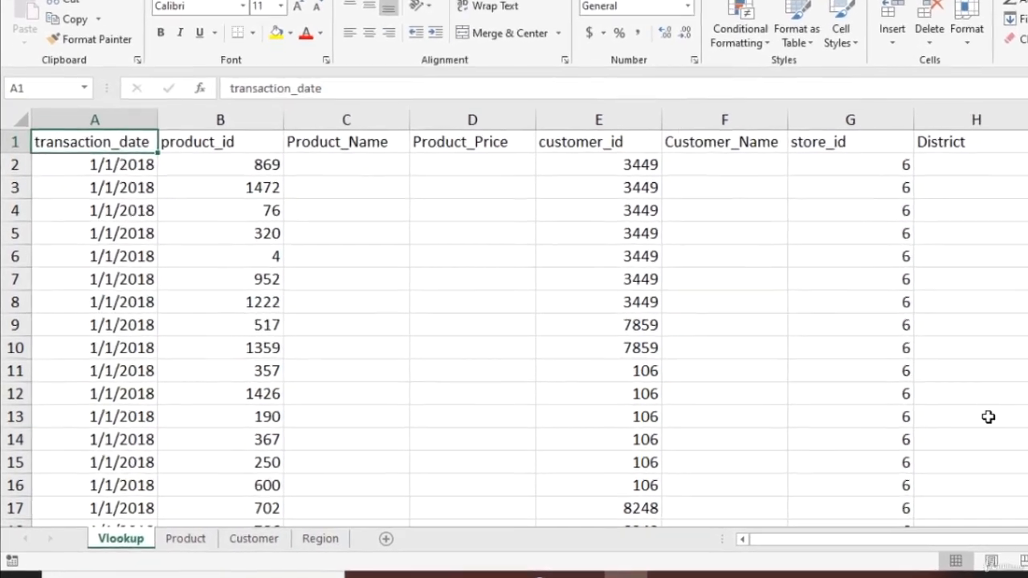
Step: Examine the product columns of the Vlookup sheet and the ID, name and retail price columns of the Product sheet
key("Down")
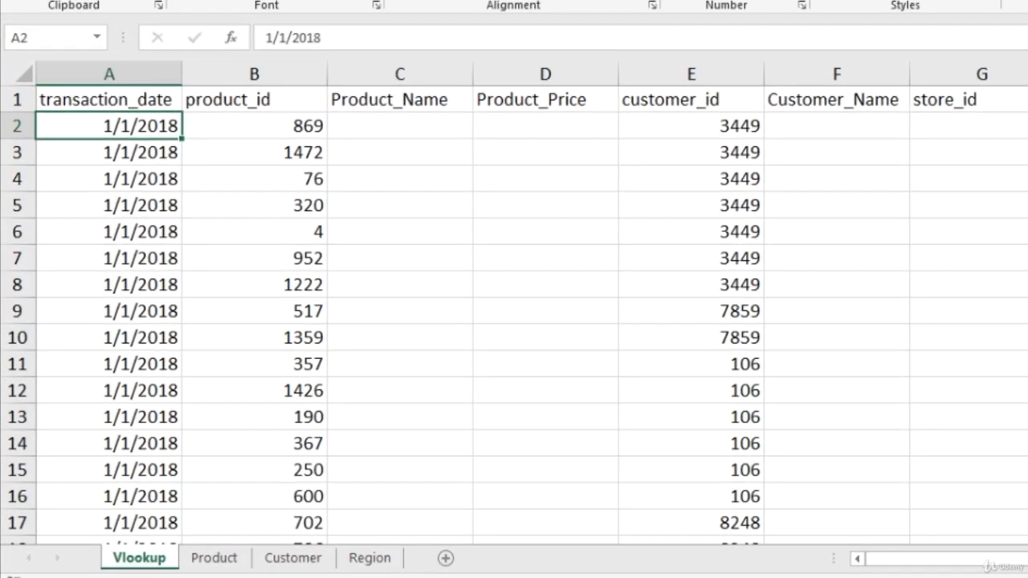
key("Right")
key("Right")
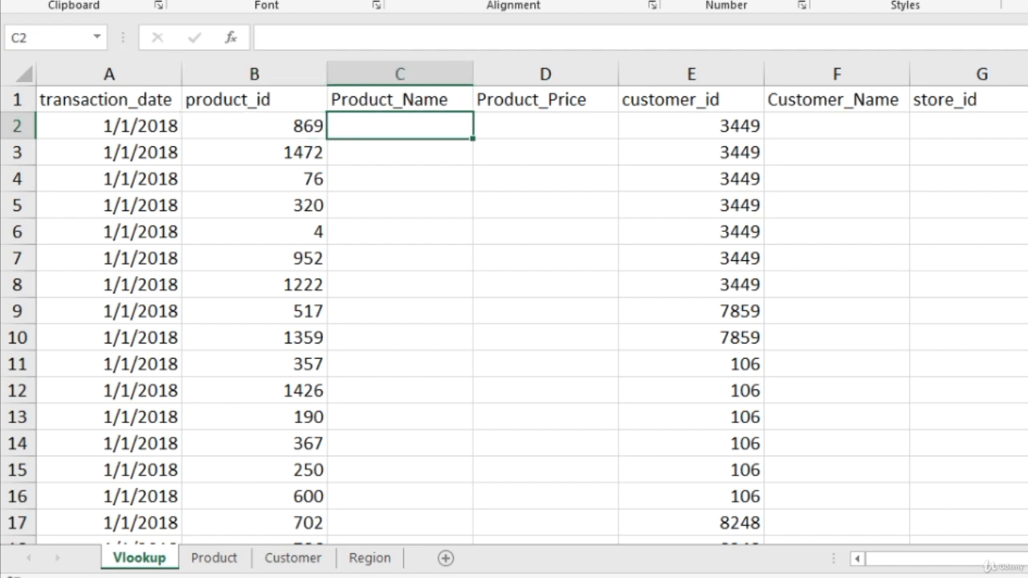
key("Right")
key("Left")
key("Left")
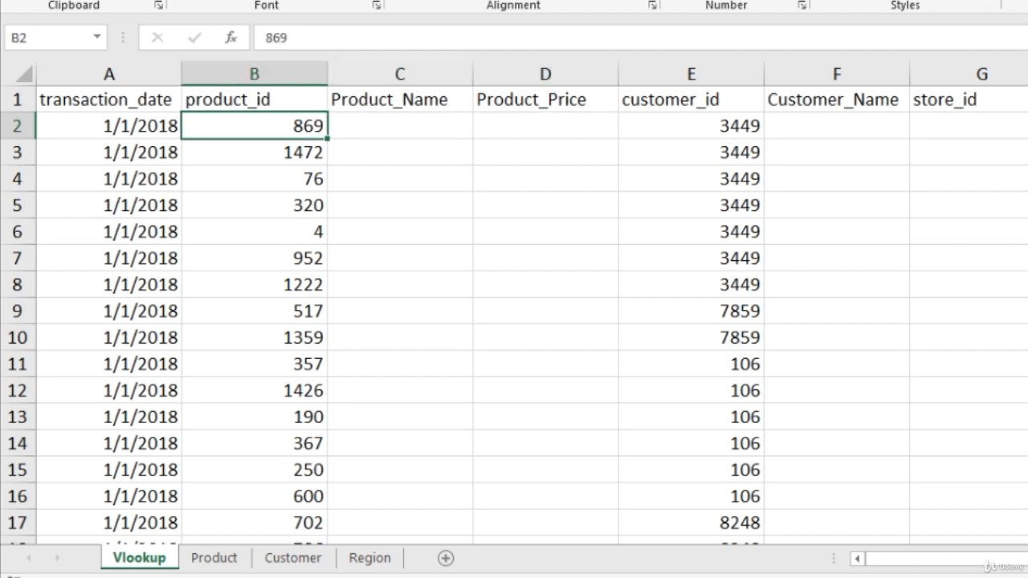
key("Right")
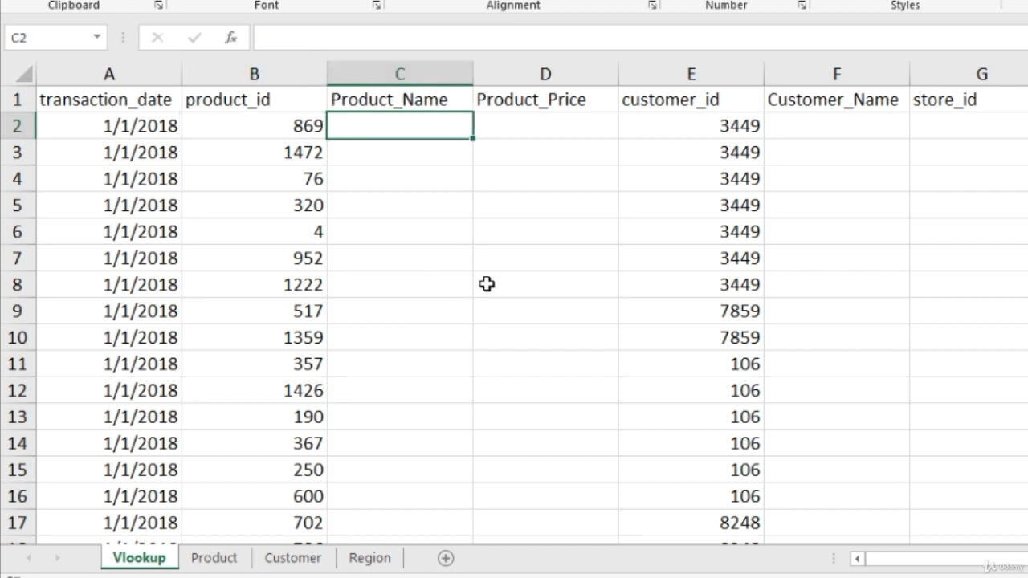
left_click(215, 558)
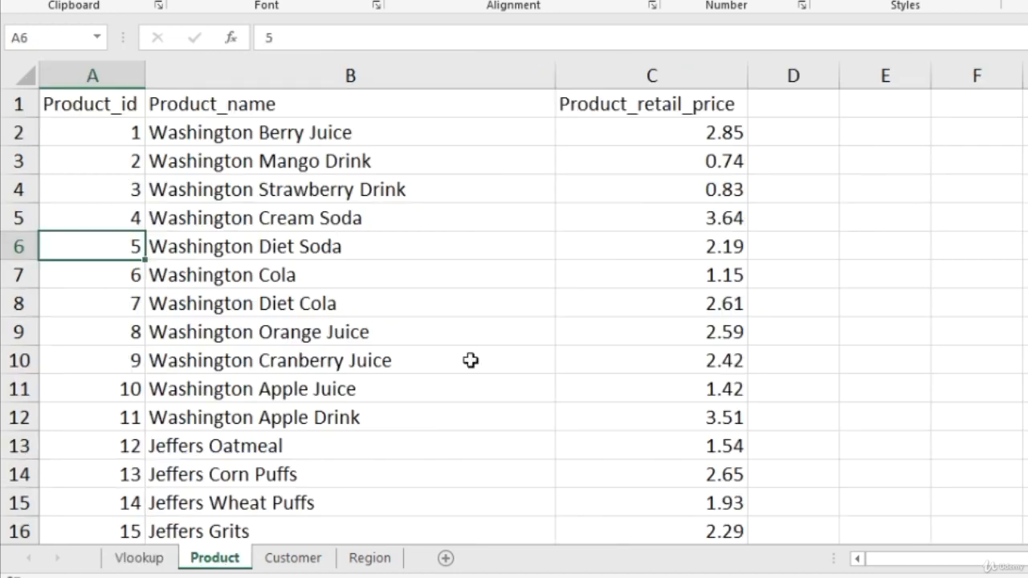
left_click(95, 107)
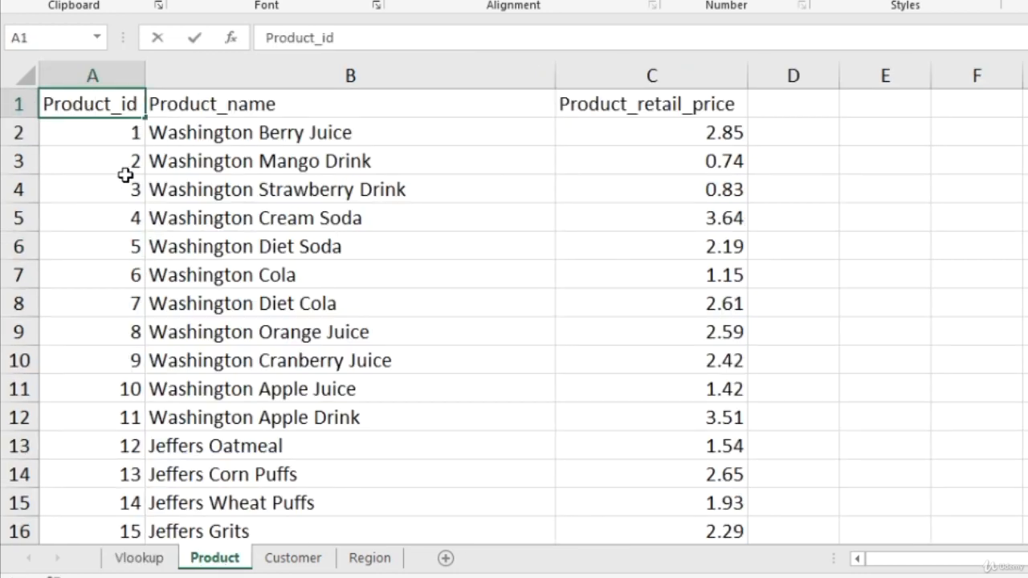
left_click(155, 168)
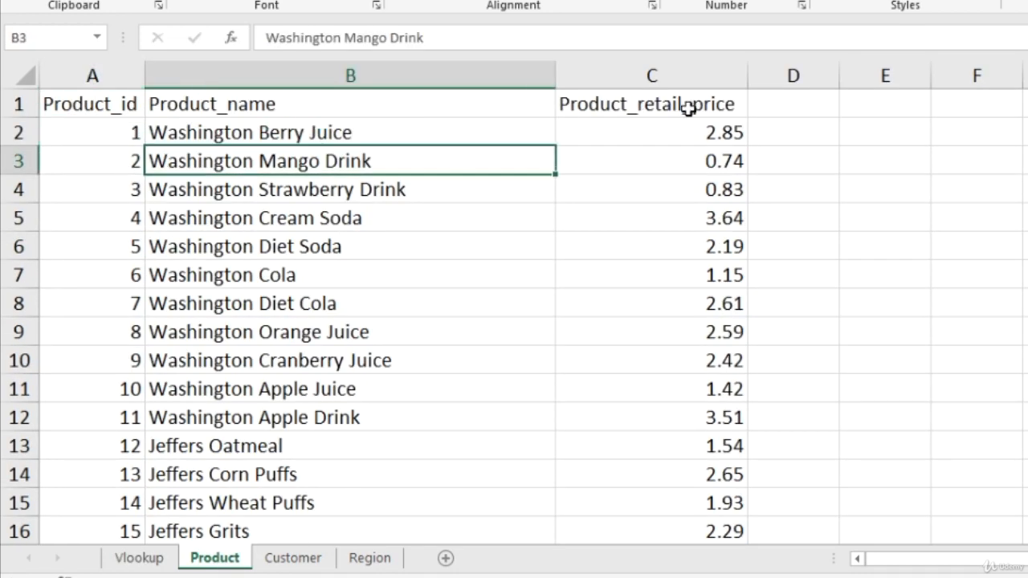
left_click(140, 559)
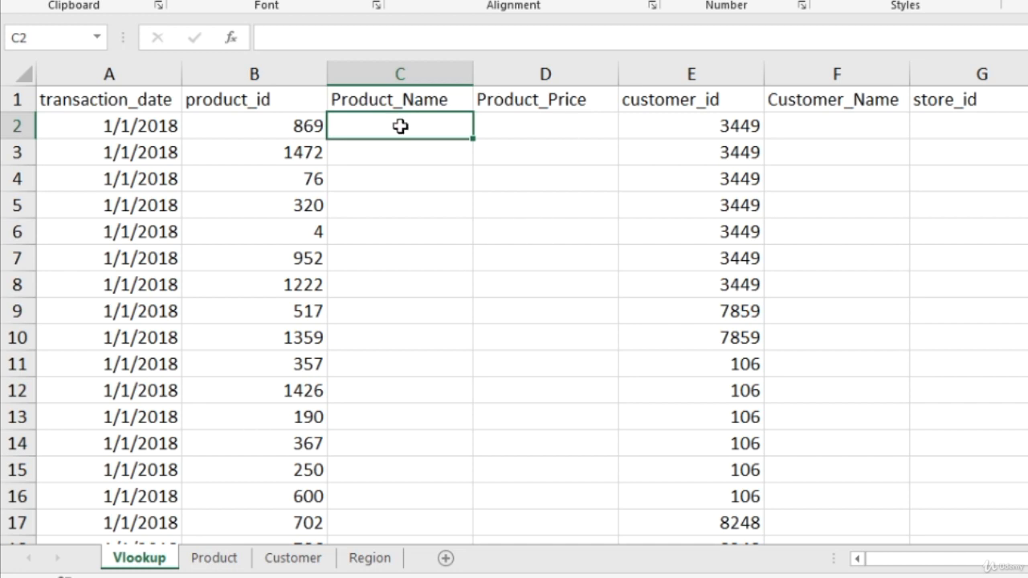
Step: Check how far down the product_id column runs on the Vlookup sheet and return to its first record
key("Left")
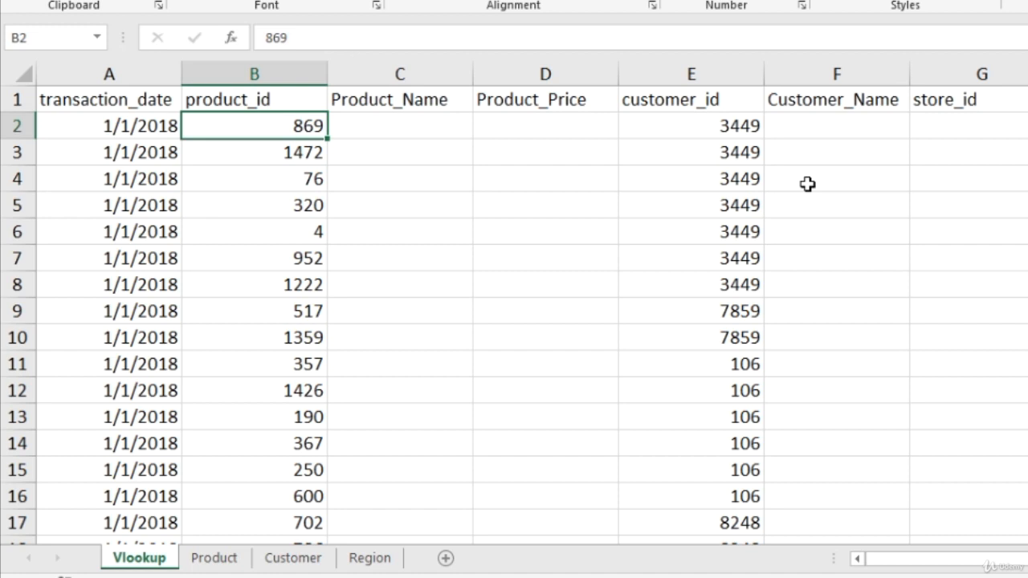
key("ctrl+Down")
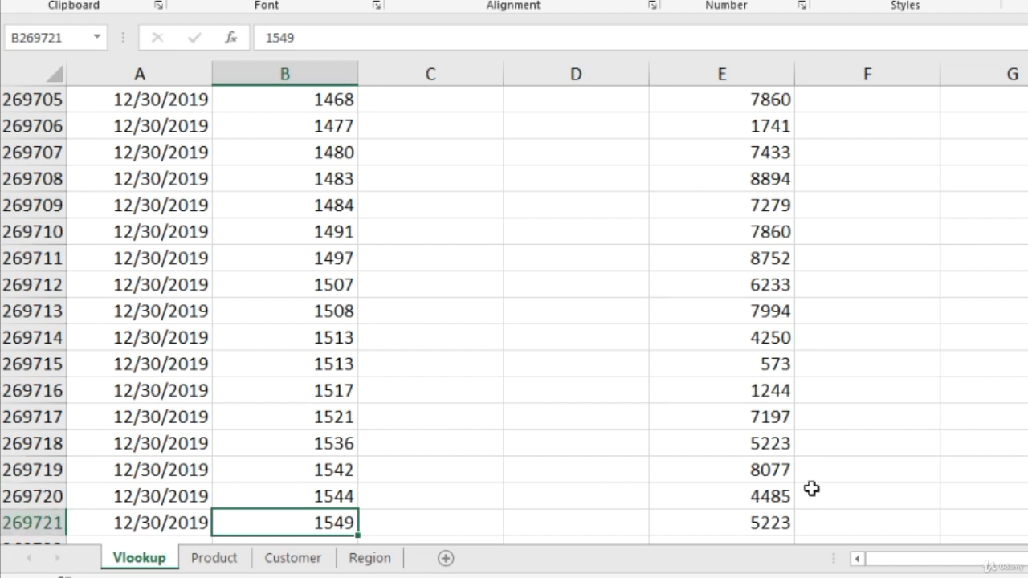
key("ctrl+Up")
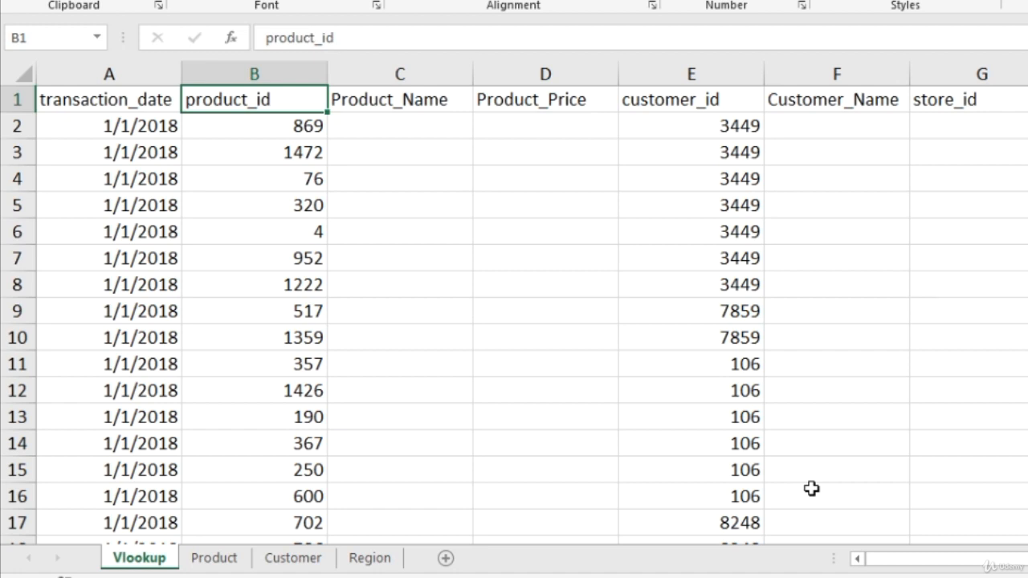
key("Down")
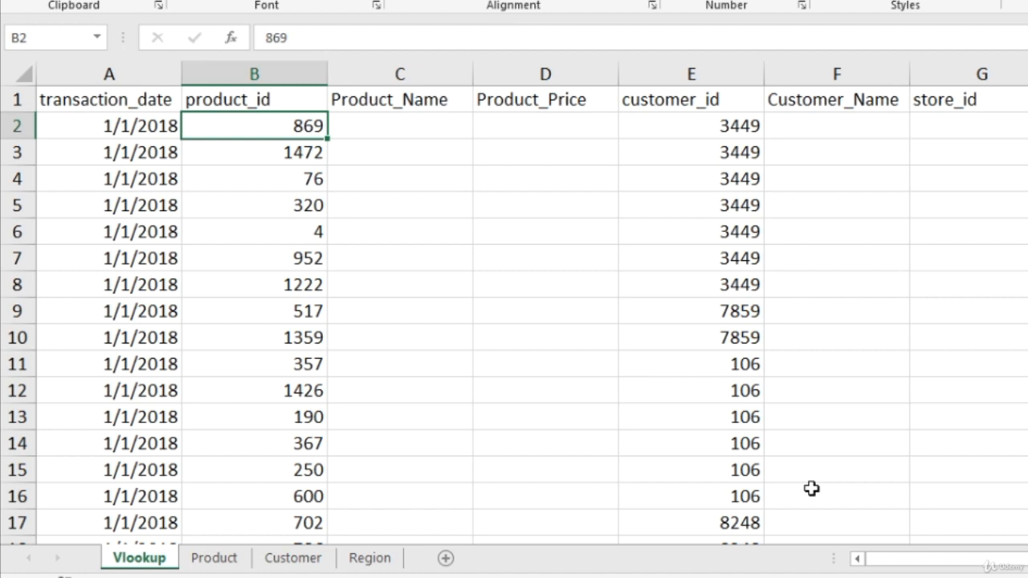
Step: Start a VLOOKUP formula in C2 under Product_Name with B2, the product_id, as the lookup value
key("Right")
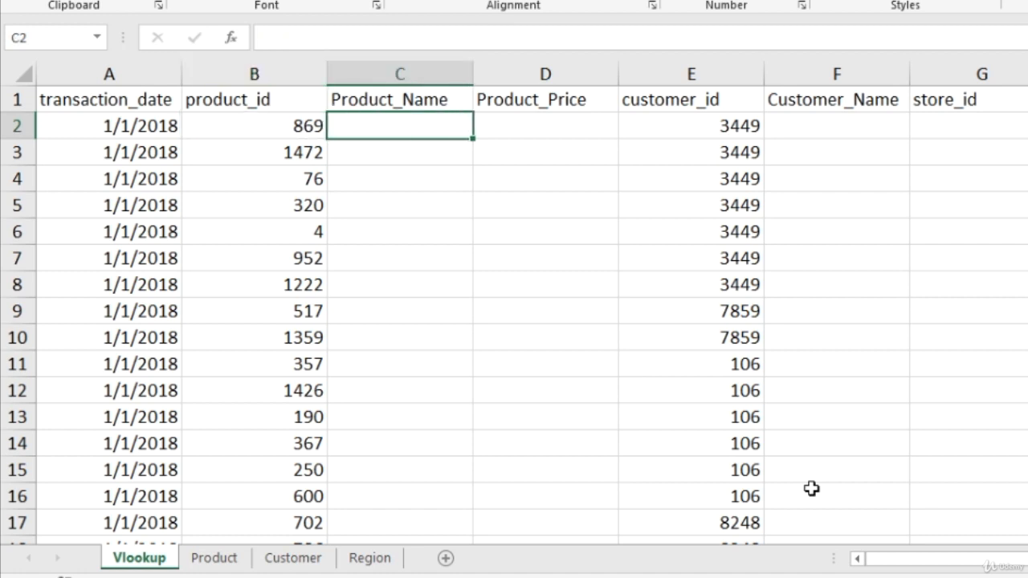
type("=v")
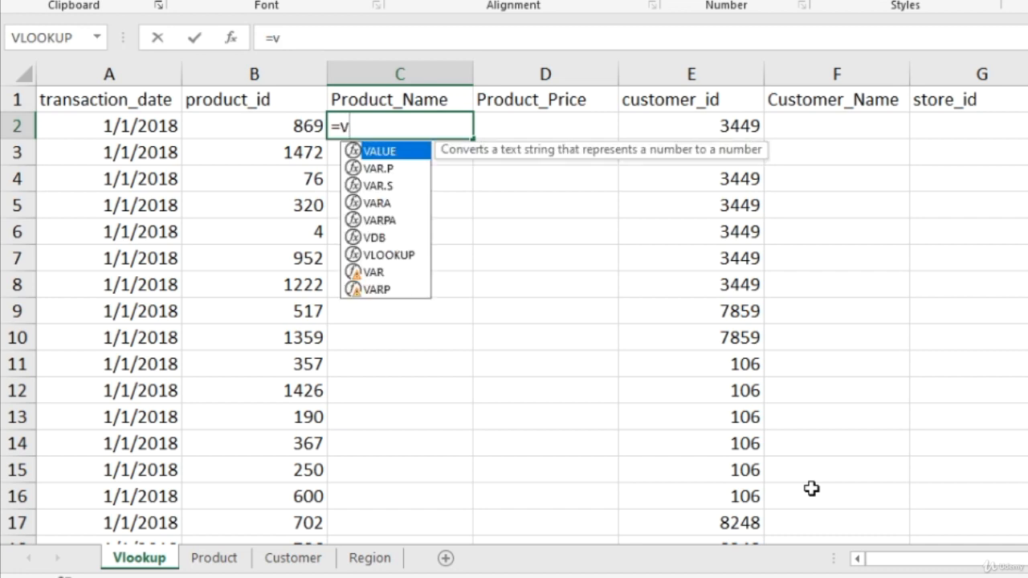
type("lo")
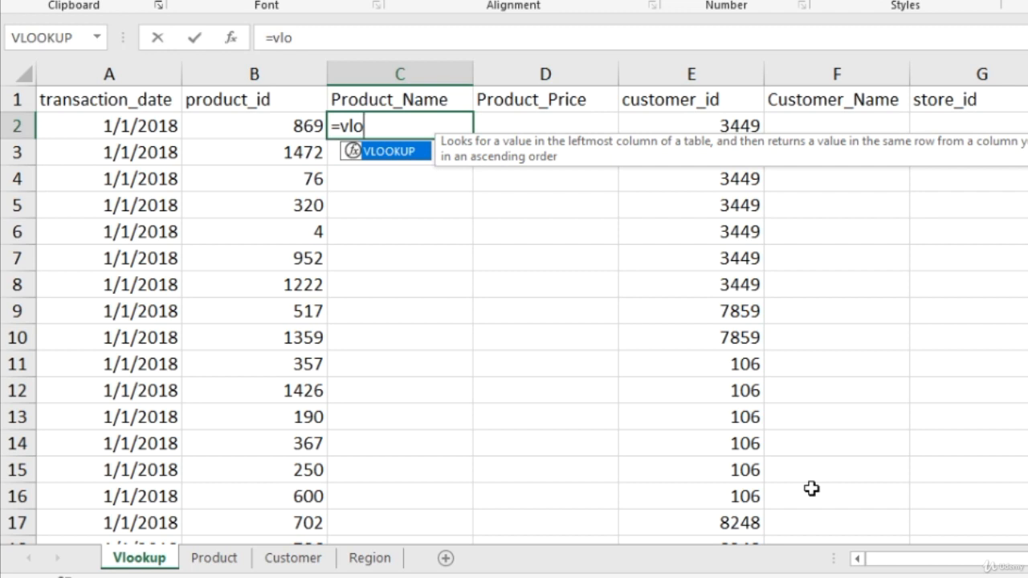
key("Tab")
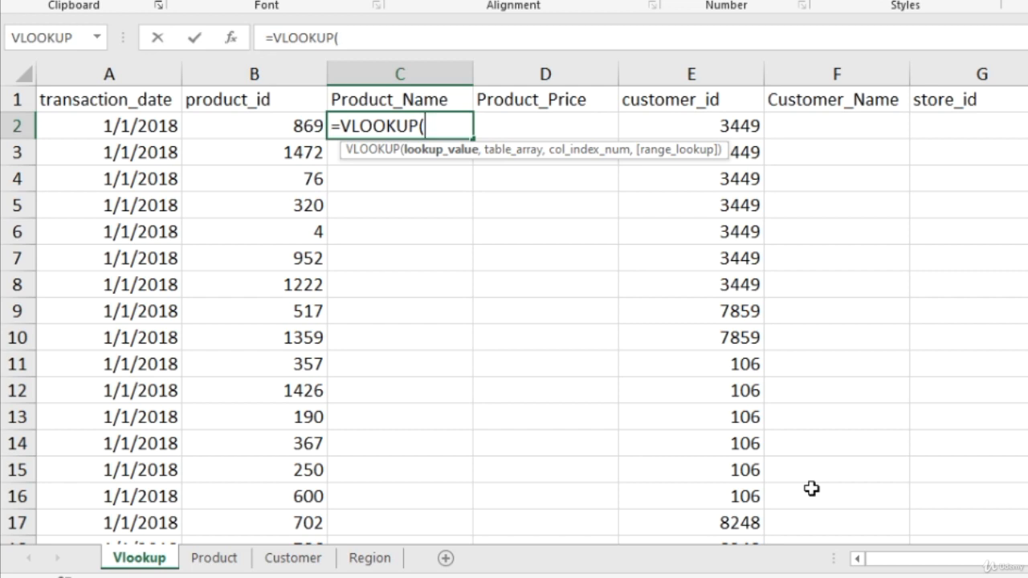
key("Left")
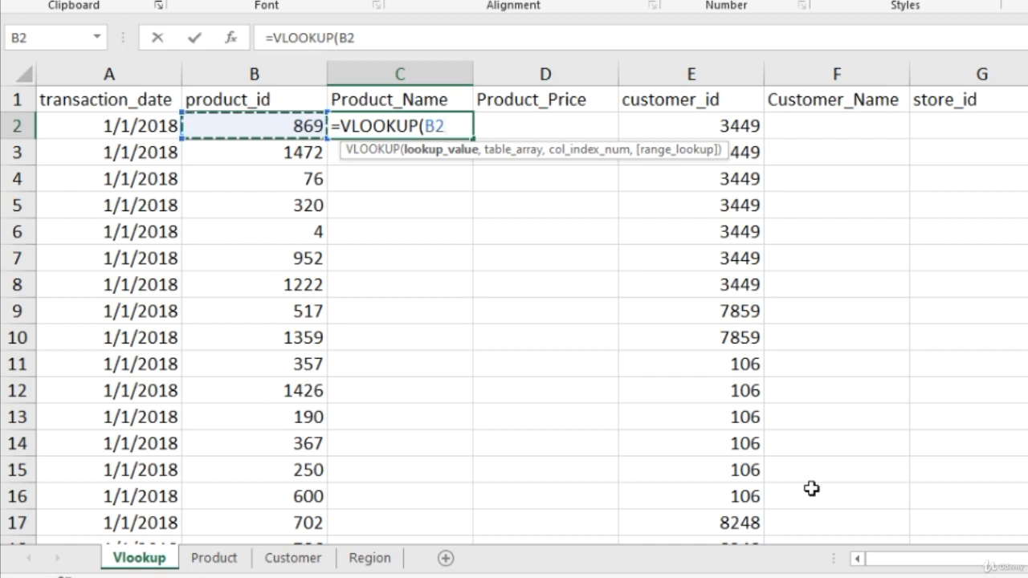
type(",")
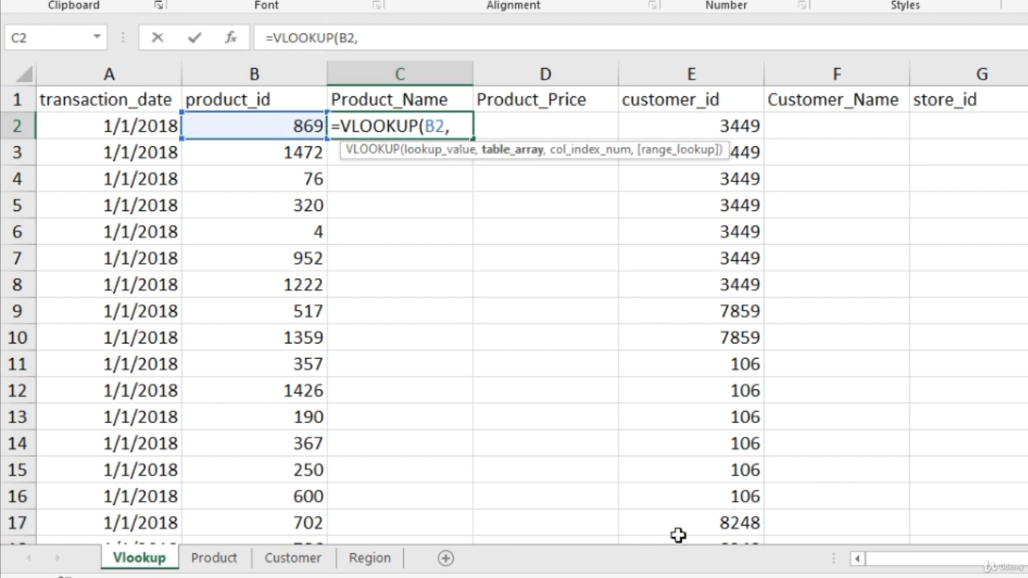
Step: Set the formula's table array to the full product list, A2:C1561 on the Product sheet
left_click(225, 566)
left_click(127, 127)
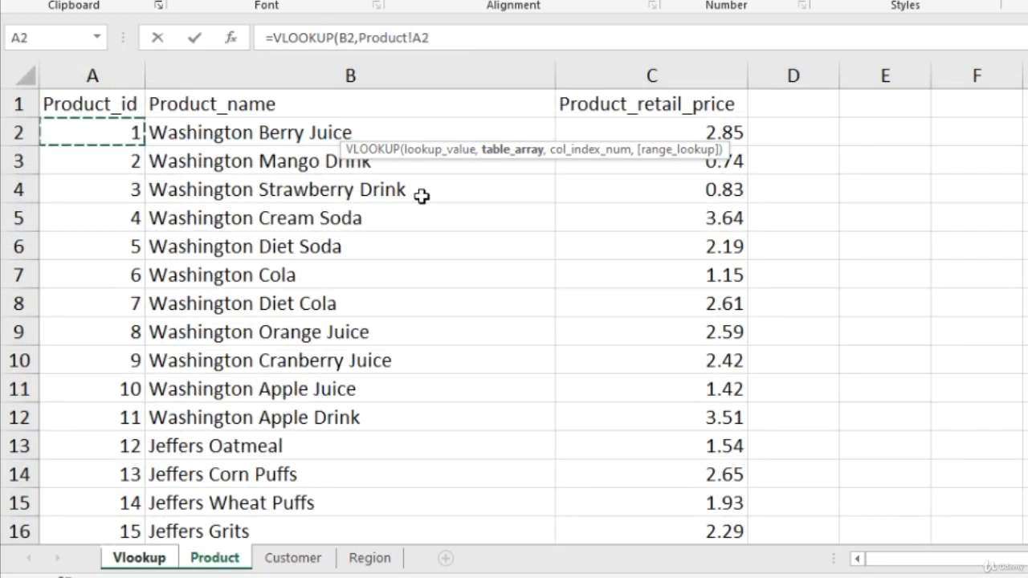
key("shift+Right")
key("shift+Right")
key("shift+Right")
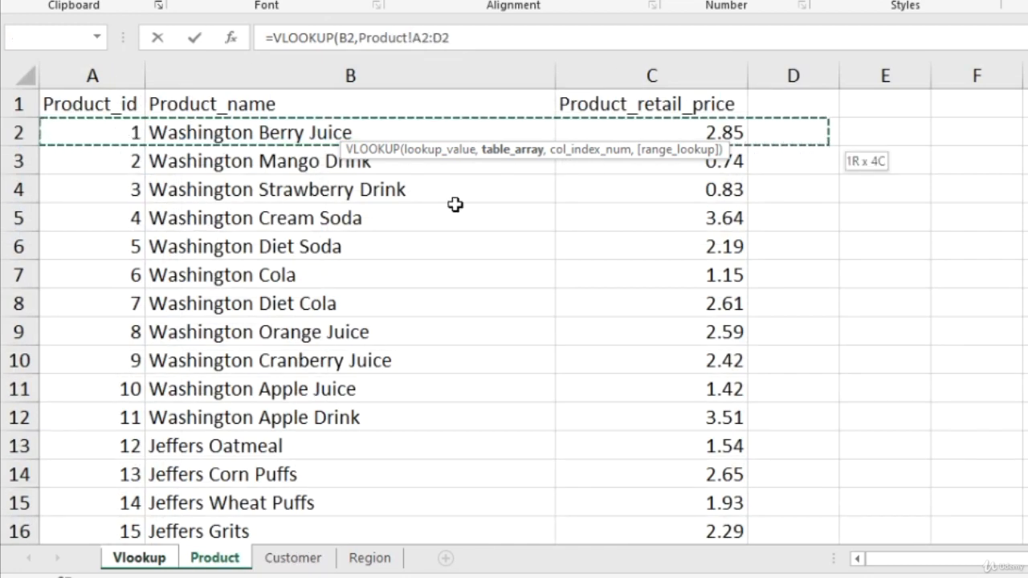
key("shift+Left")
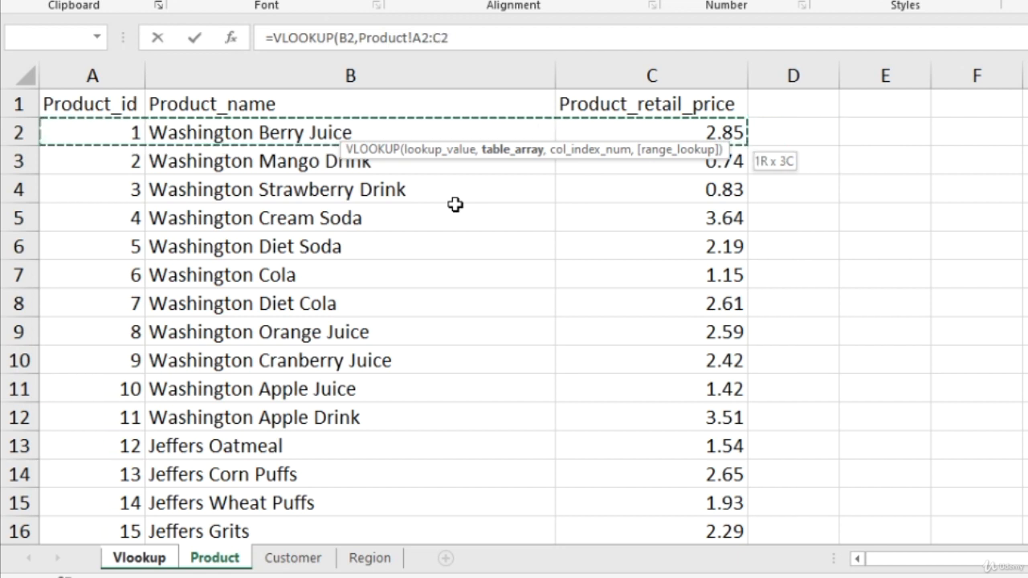
key("shift+Left")
key("shift+Left")
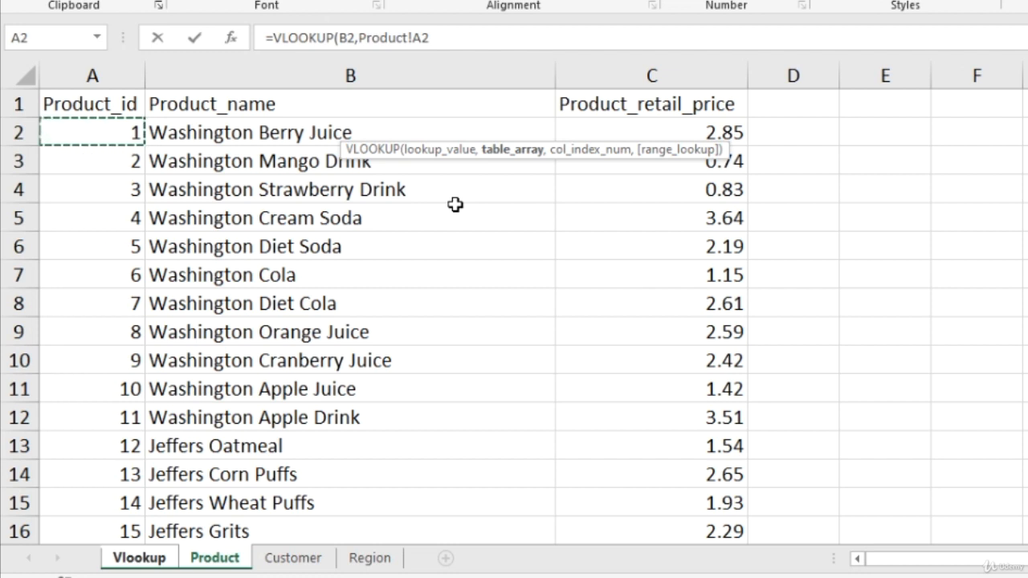
key("shift+Right")
key("shift+Right")
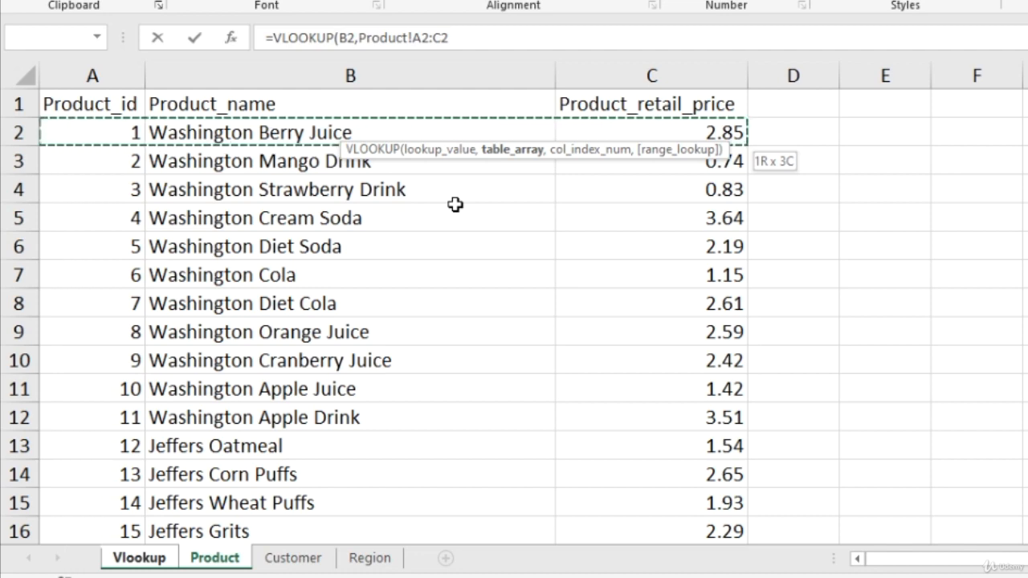
key("ctrl+shift+Down")
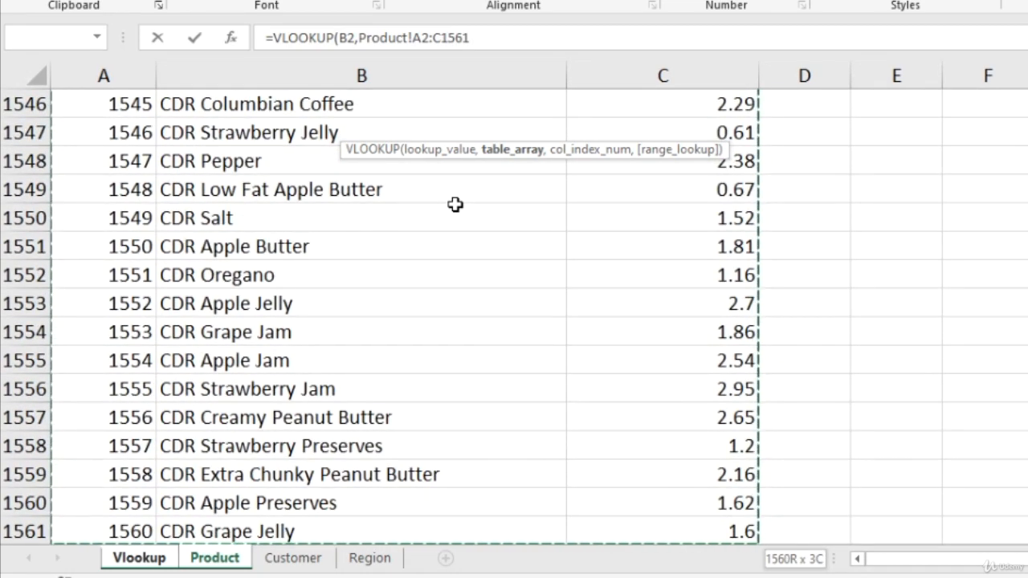
Step: Complete the VLOOKUP with column index 2 and FALSE for an exact match, and enter it in C2
type(",")
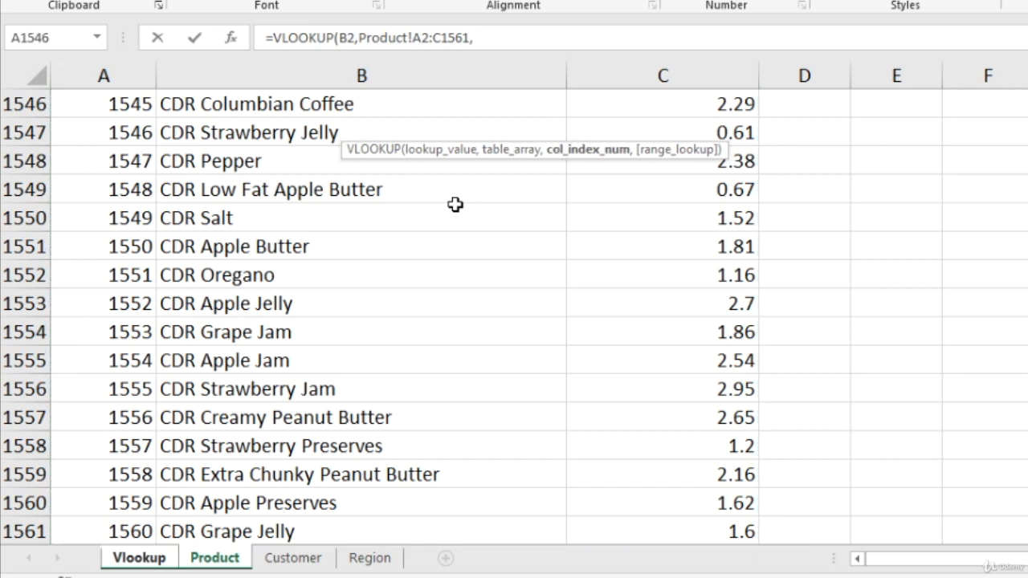
type("2,false")
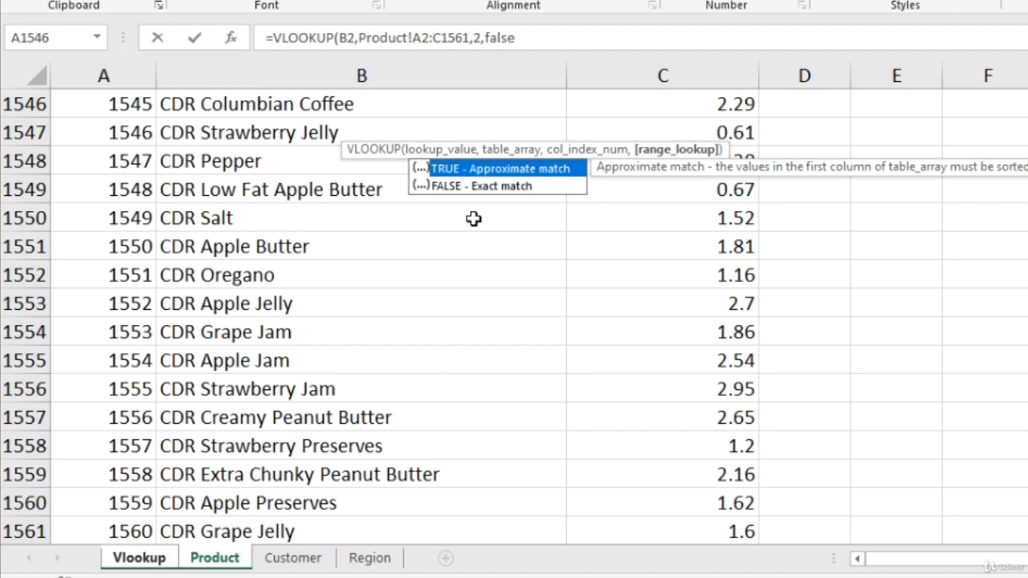
key("Return")
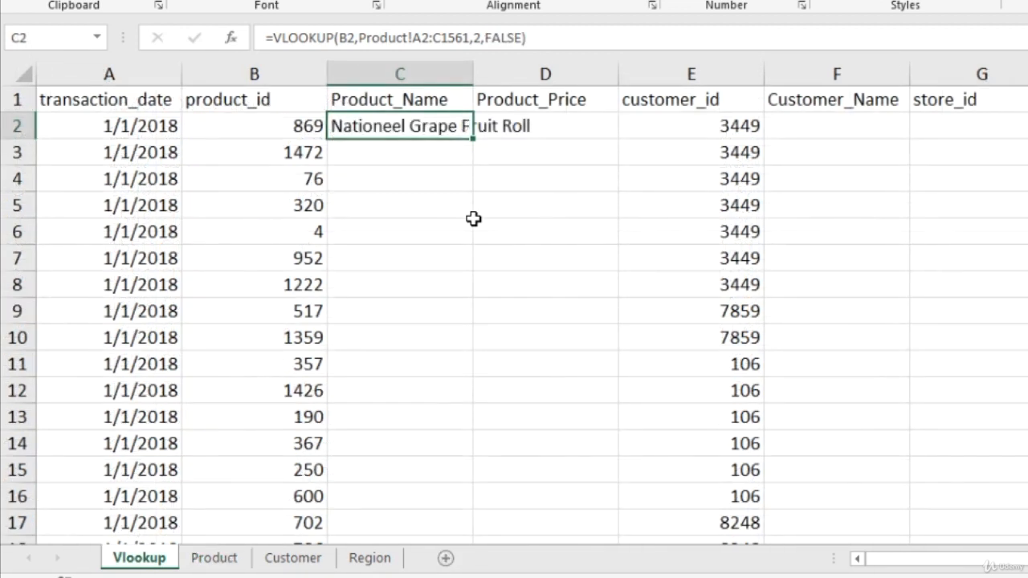
Step: Find product ID 869 on the Product sheet to verify the name returned in C2 of the Vlookup sheet
key("Down")
key("Up")
key("Left")
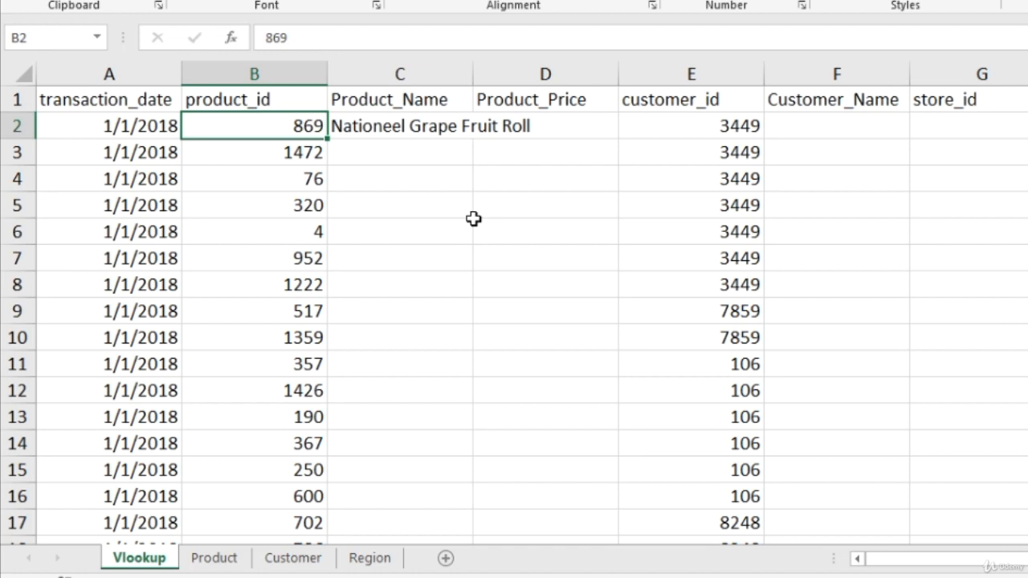
key("ctrl+Page_Down")
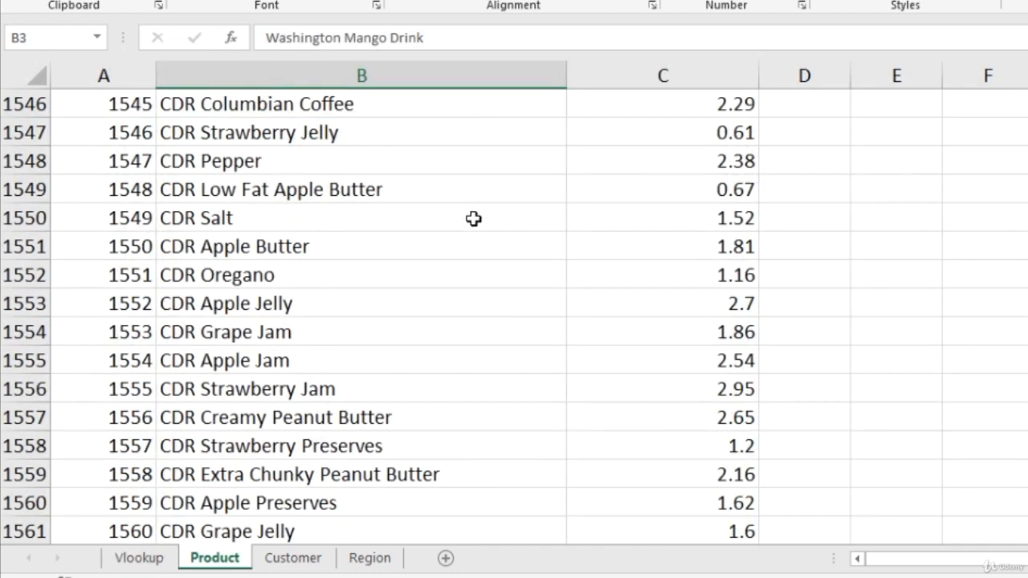
key("Up")
key("Up")
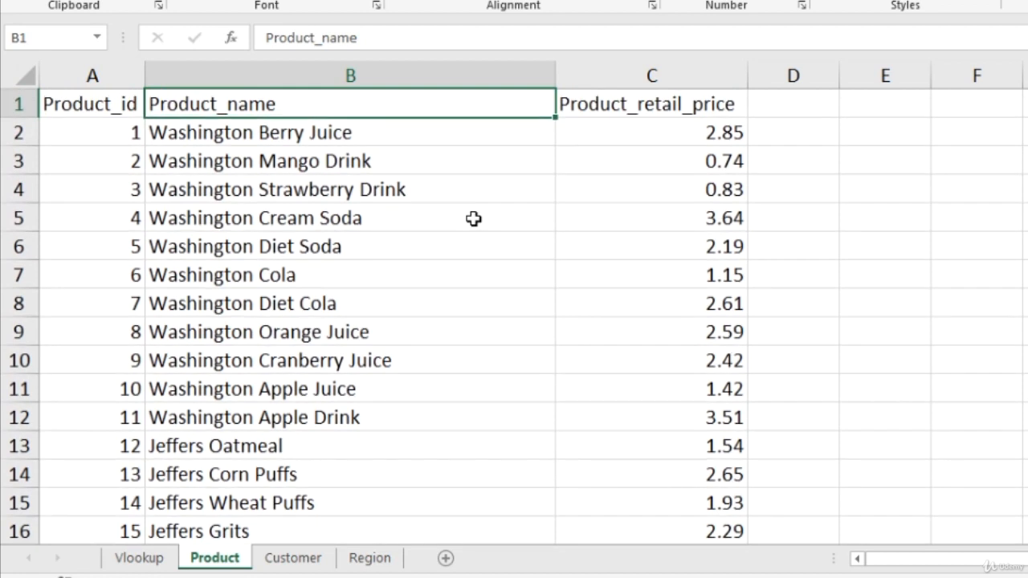
key("ctrl+f")
type("869")
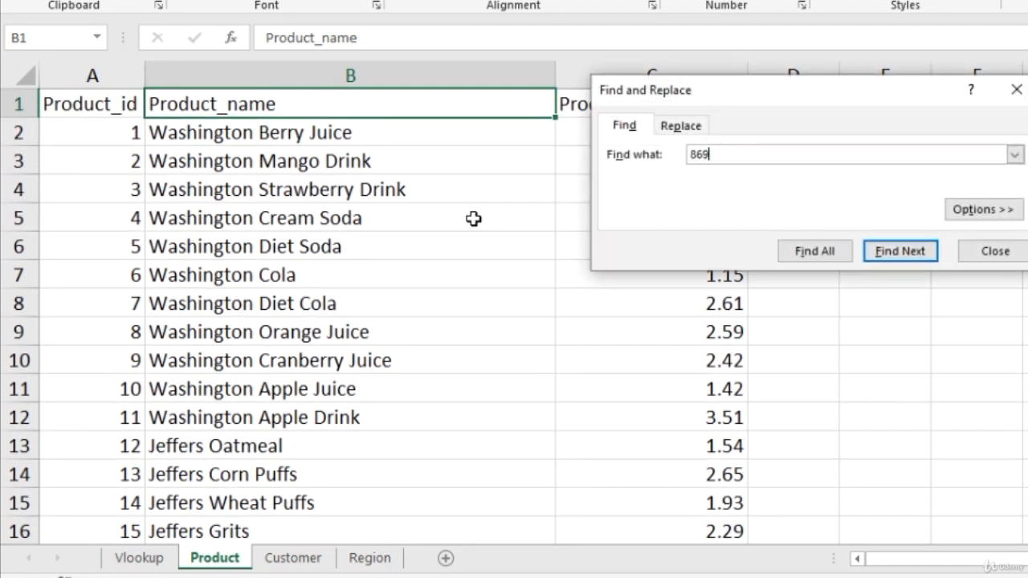
key("Return")
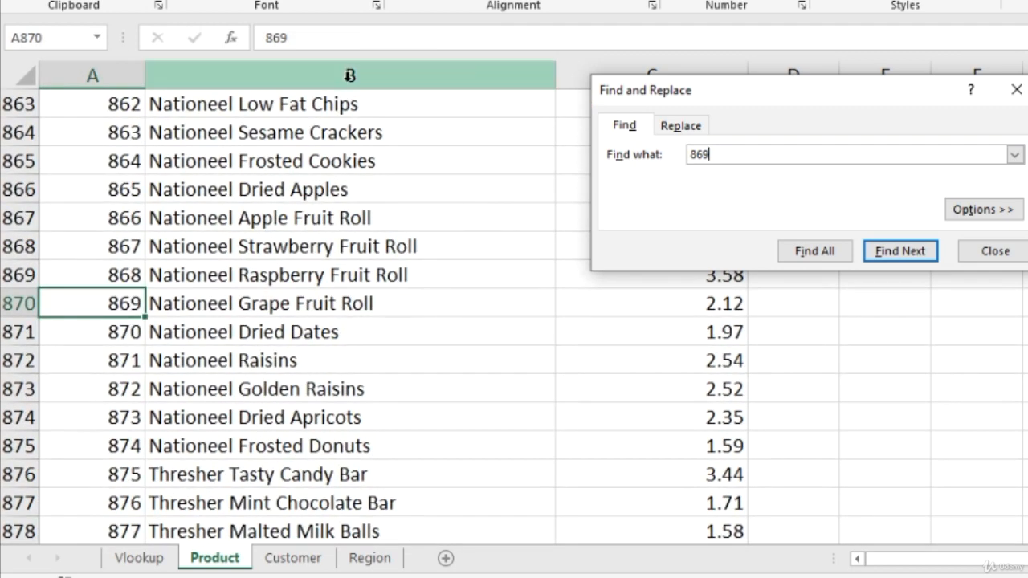
key("Escape")
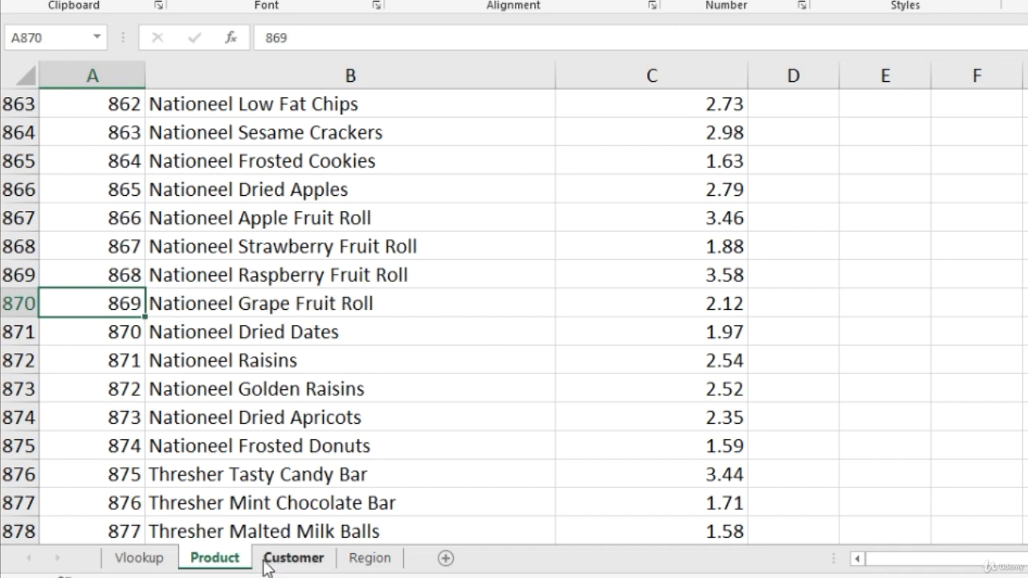
left_click(152, 562)
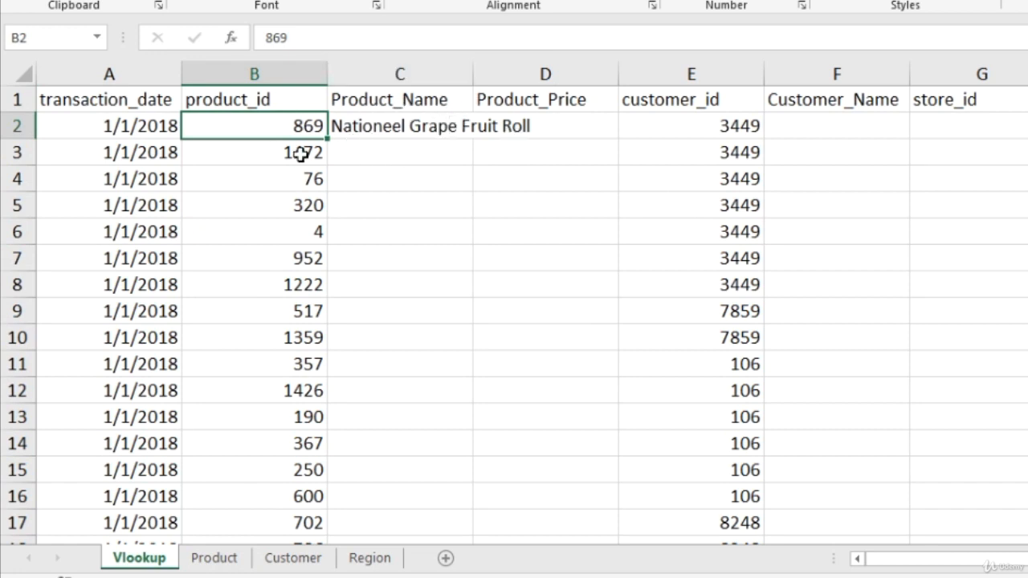
left_click(431, 128)
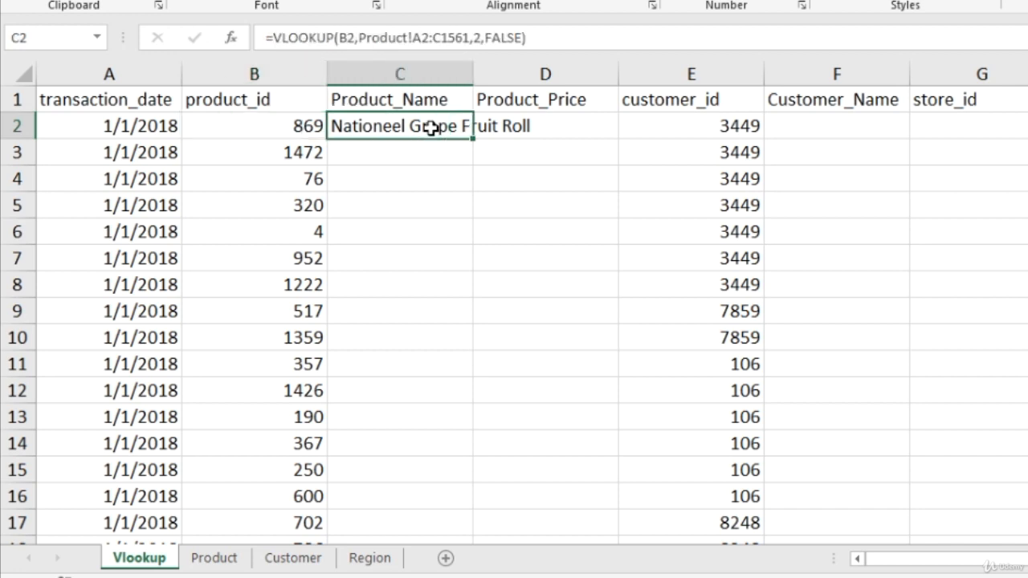
Step: Clear cell C2 and start a new VLOOKUP formula there with B2 as the lookup value
key("Delete")
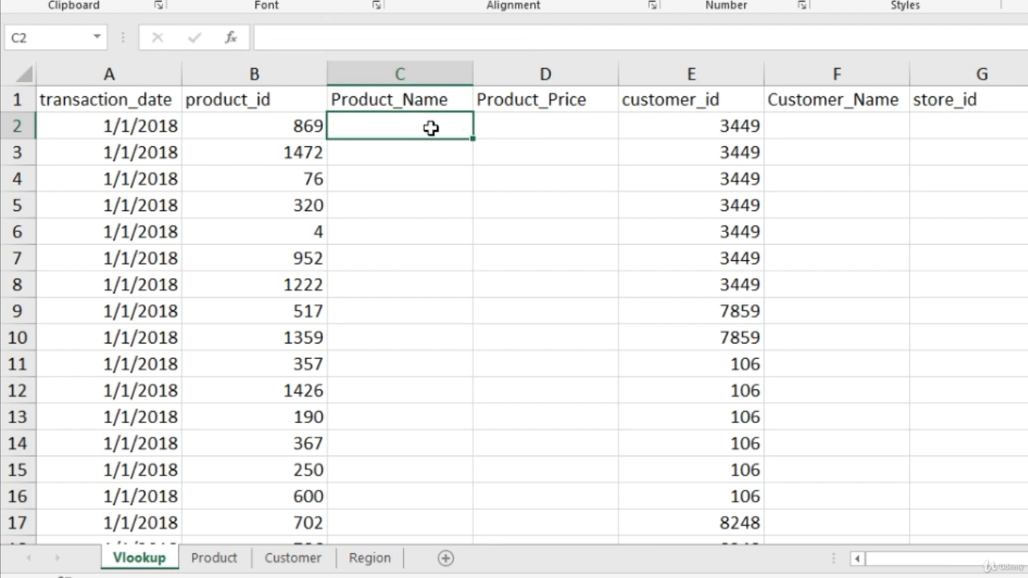
type("=vloo")
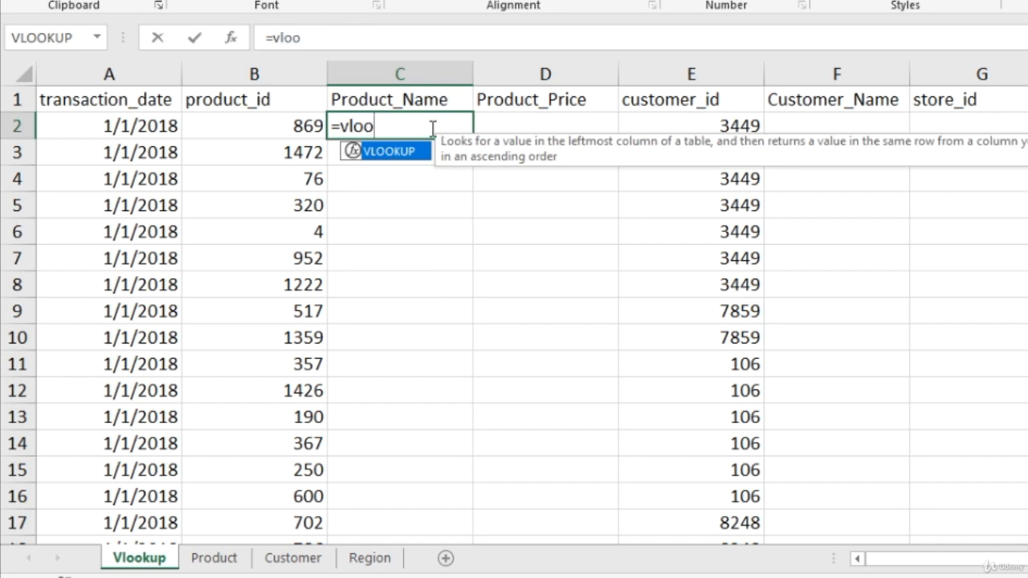
key("Tab")
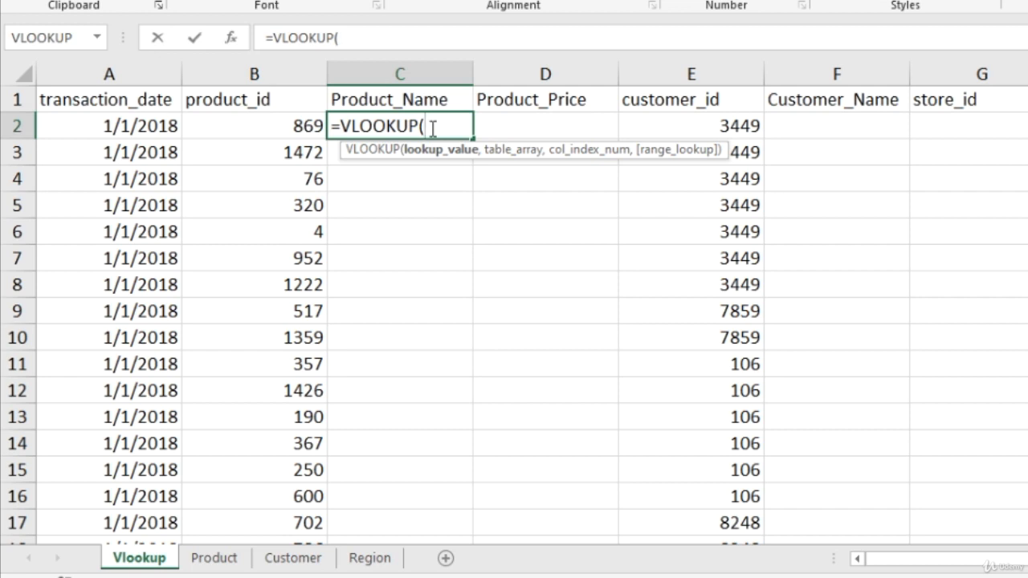
key("Left")
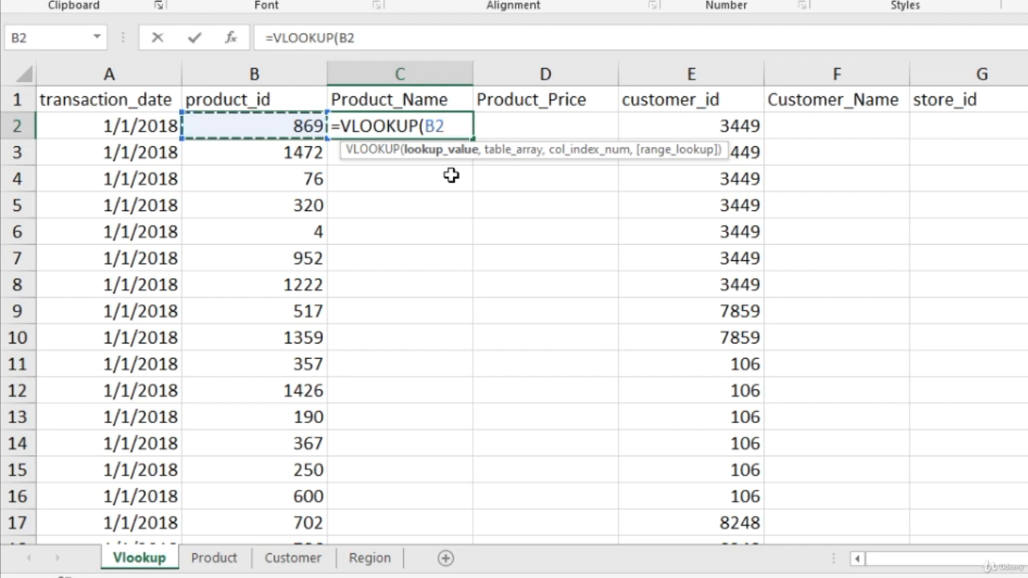
type(",")
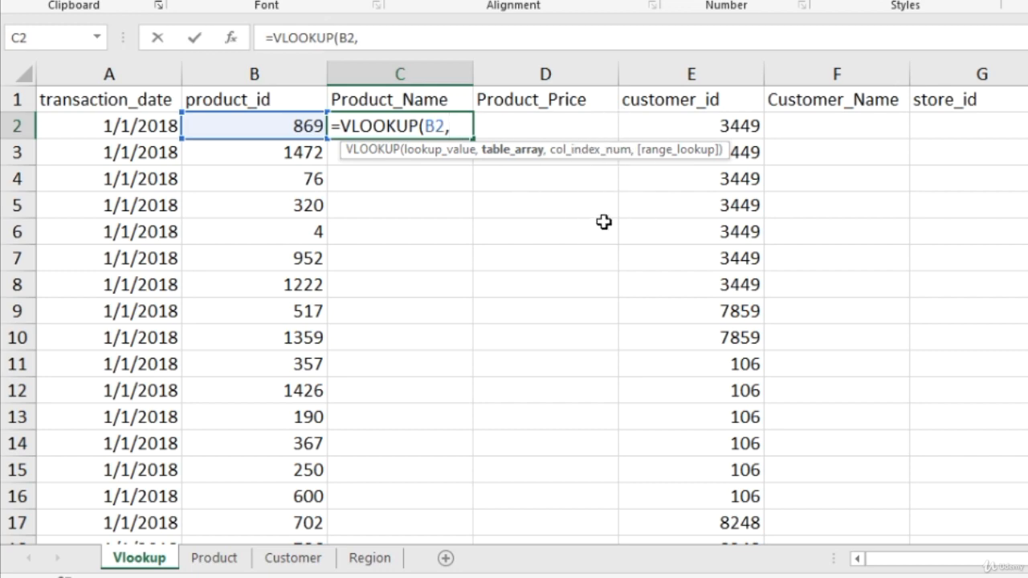
Step: Set the new formula's table array to A2:C1561 on the Product sheet
left_click(218, 558)
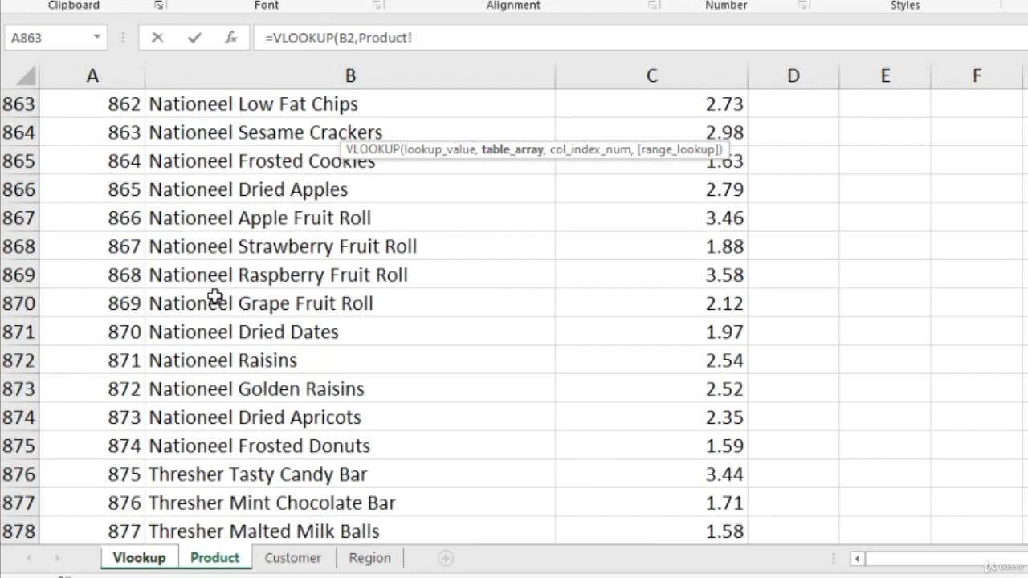
left_click(141, 107)
key("ctrl+Up")
key("Down")
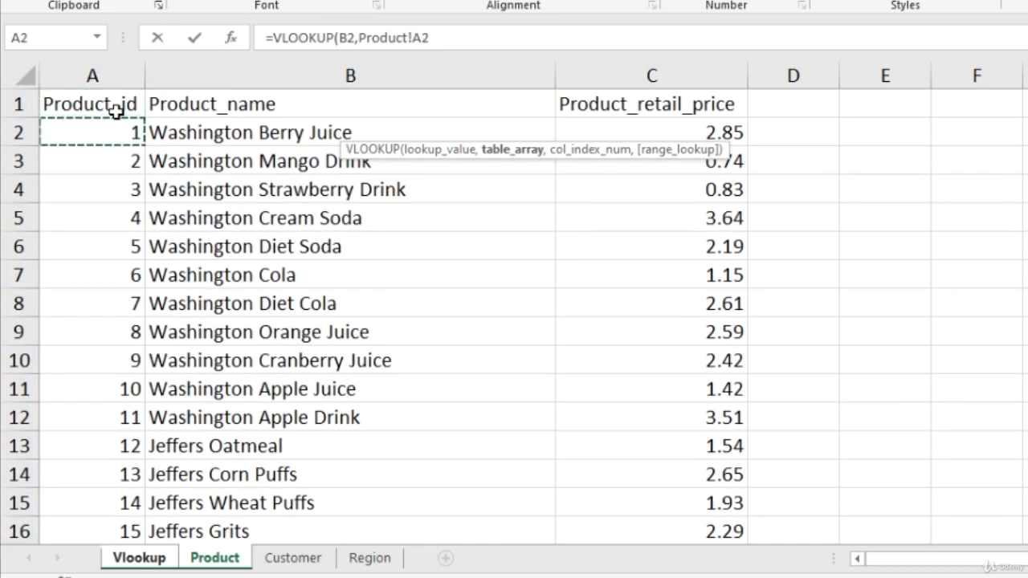
key("ctrl+shift+Right")
key("ctrl+shift+Down")
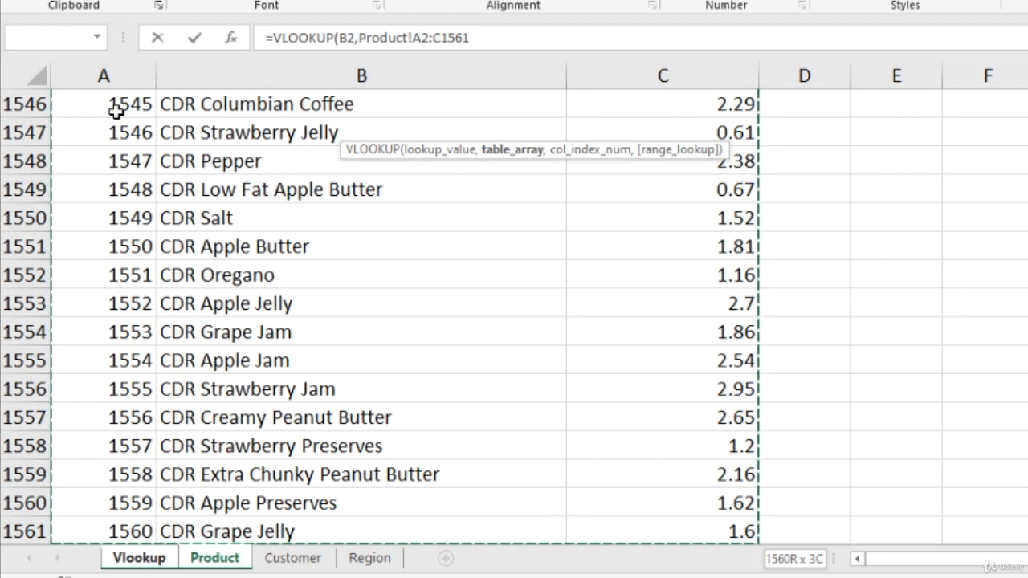
type(",")
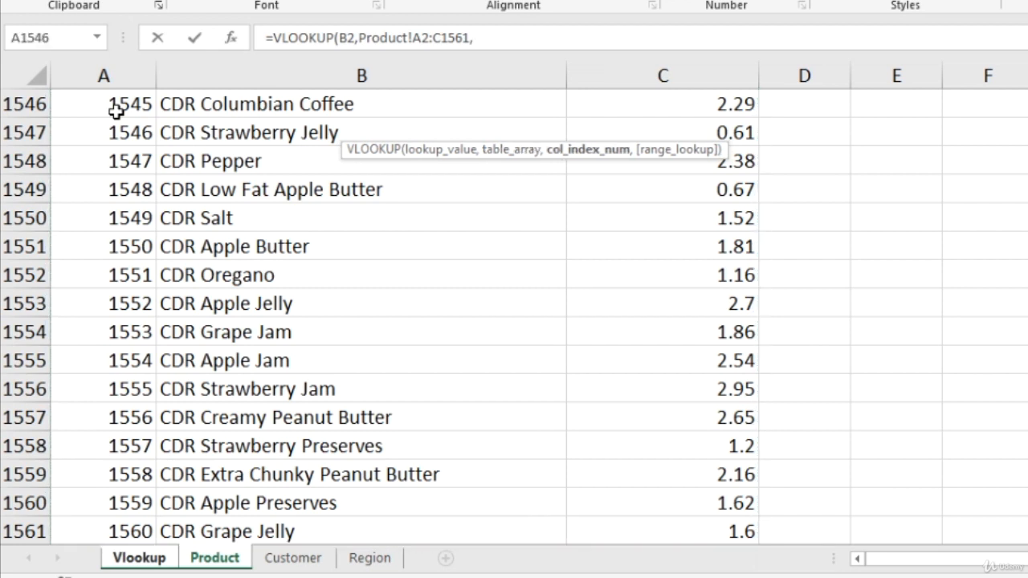
Step: Finish the new VLOOKUP with column index 2 and FALSE for an exact match, and enter it in C2
type("2,false")
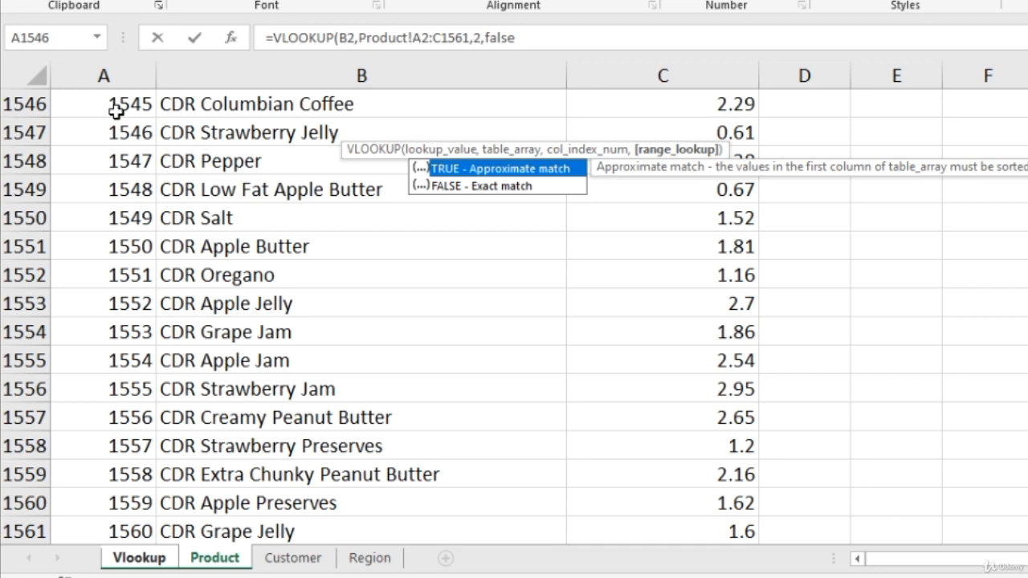
type(")")
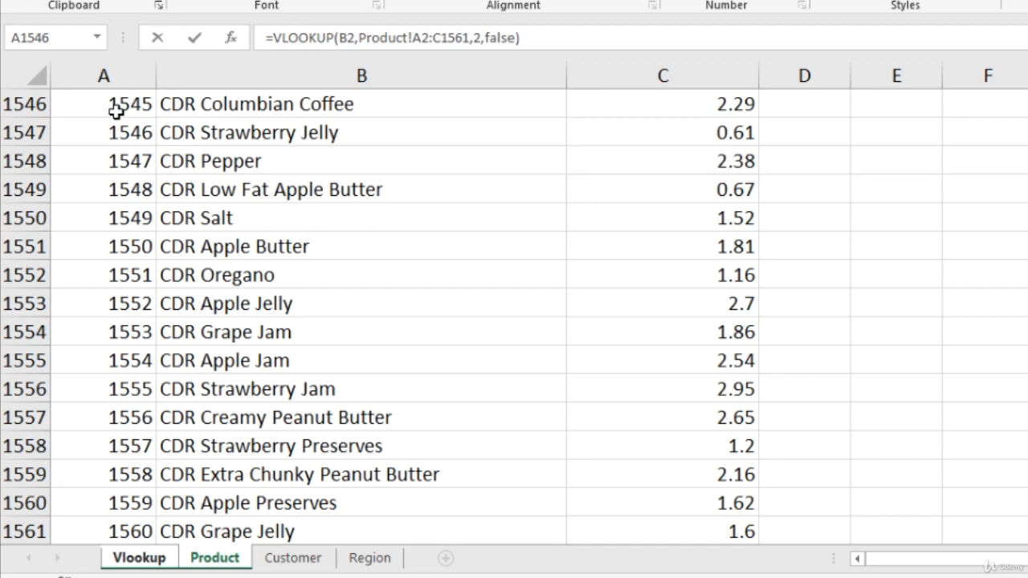
key("Return")
key("Up")
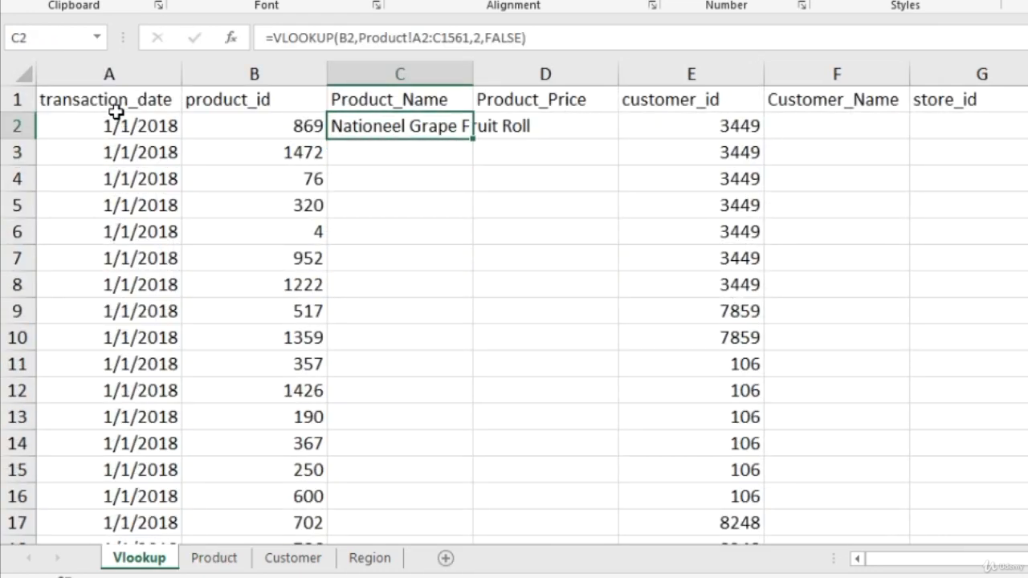
key("Right")
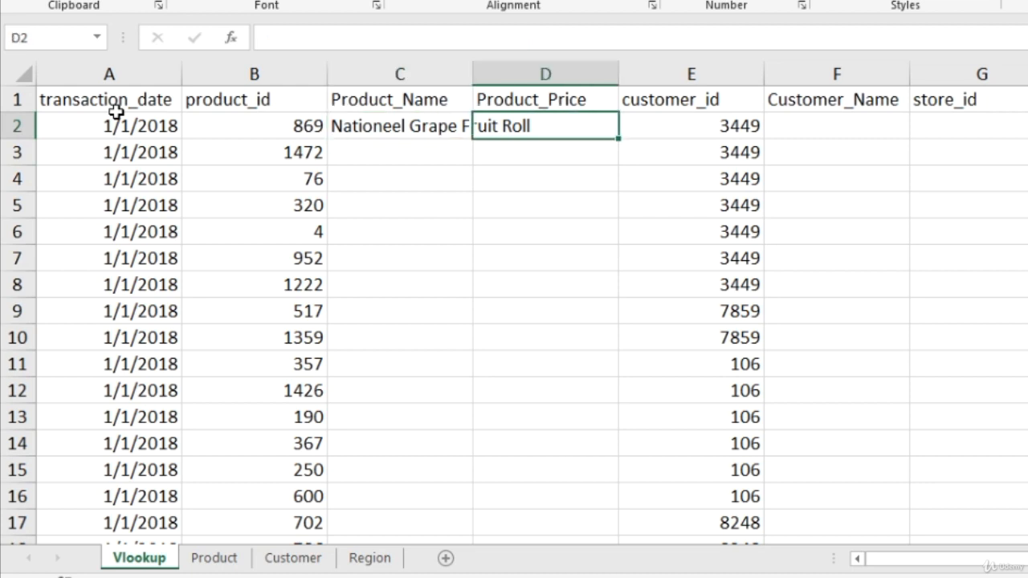
key("Left")
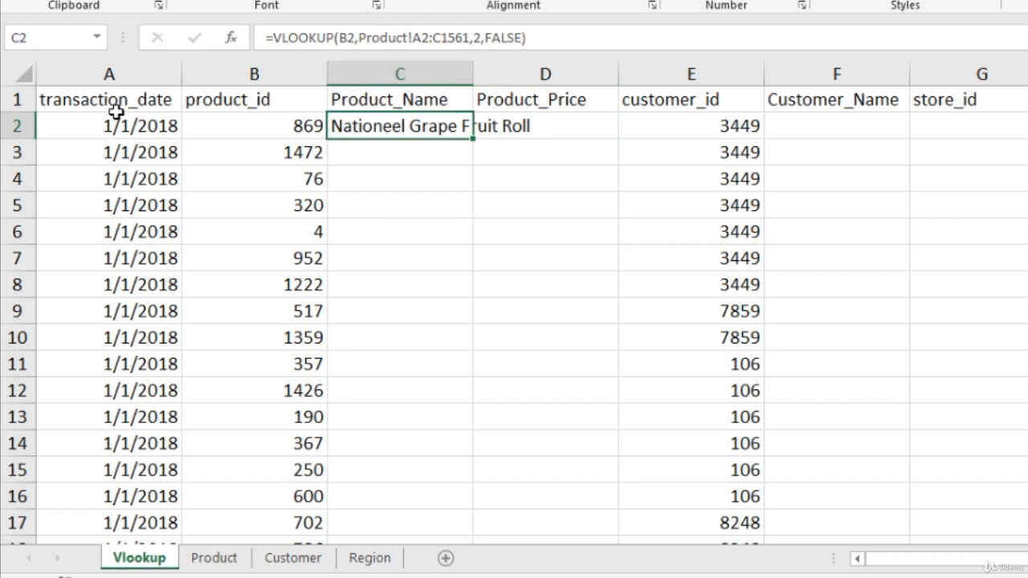
key("Down")
key("Up")
key("Left")
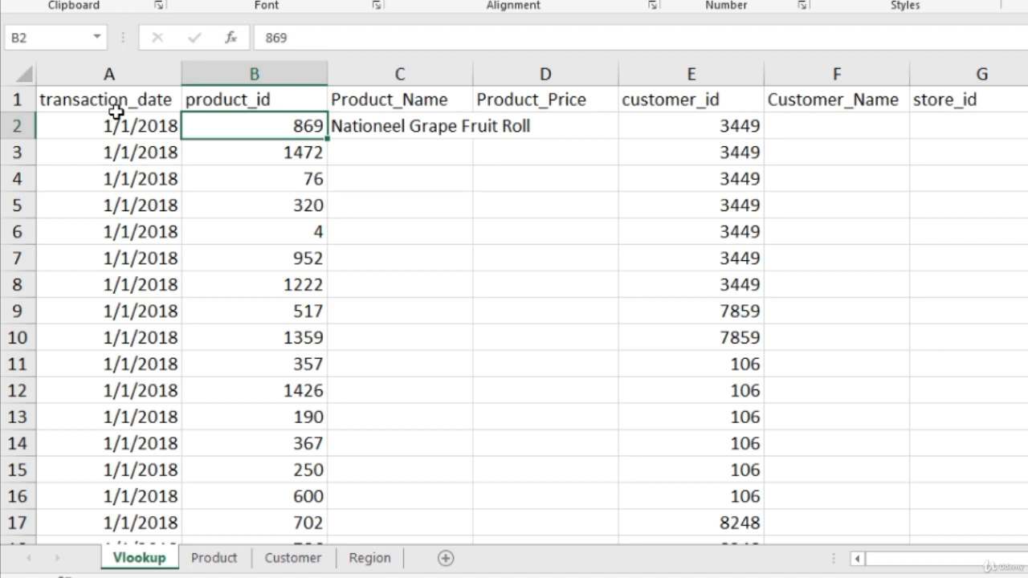
key("Right")
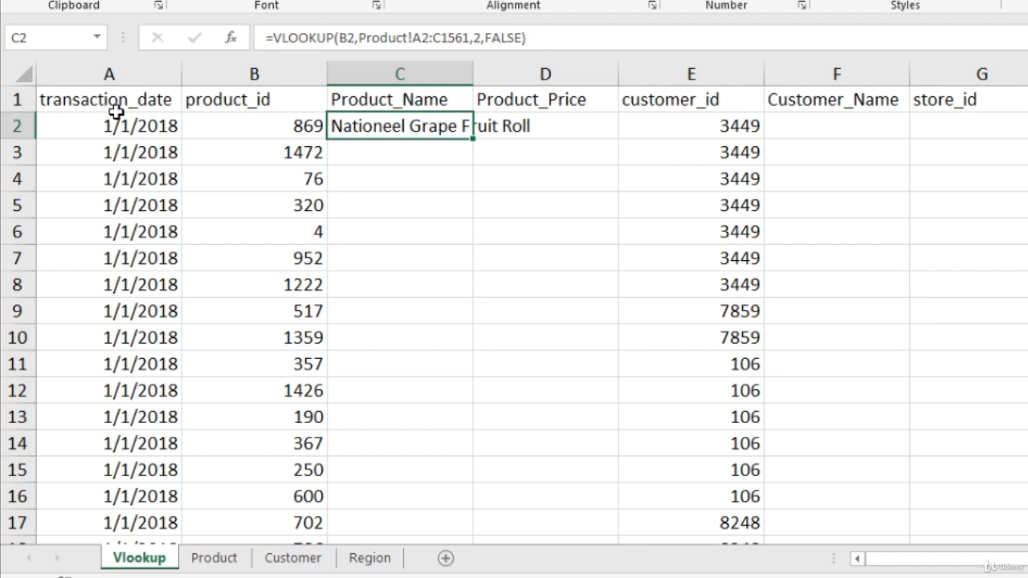
Step: Examine the table array and lookup value references in C2's formula, and where the product data starts on the Product sheet
key("F2")
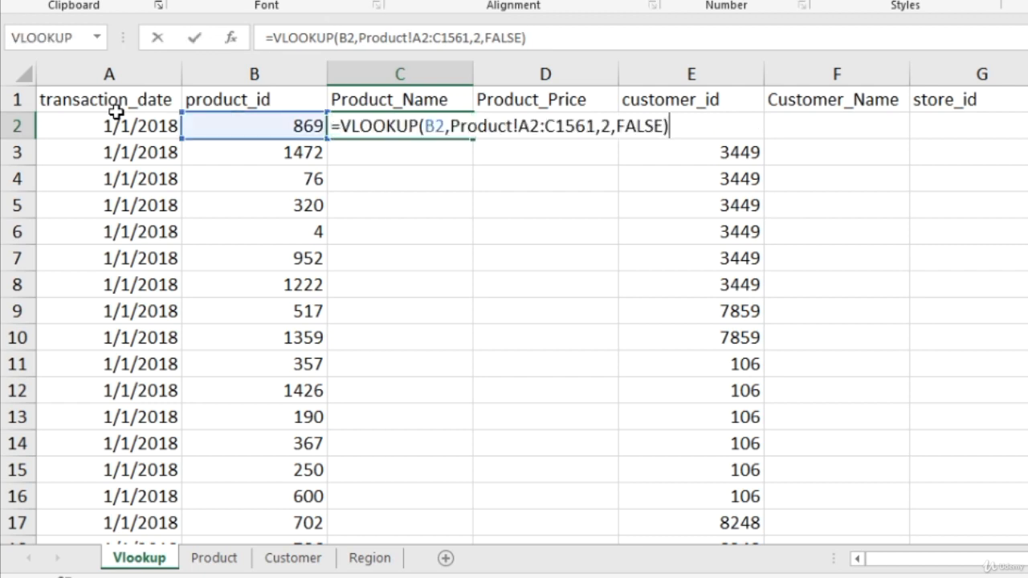
key("Left")
key("Left")
key("Left")
key("Left")
key("Left")
key("Left")
key("Left")
key("Left")
key("Left")
key("Left")
key("Left")
key("Left")
key("Left")
key("Left")
key("Left")
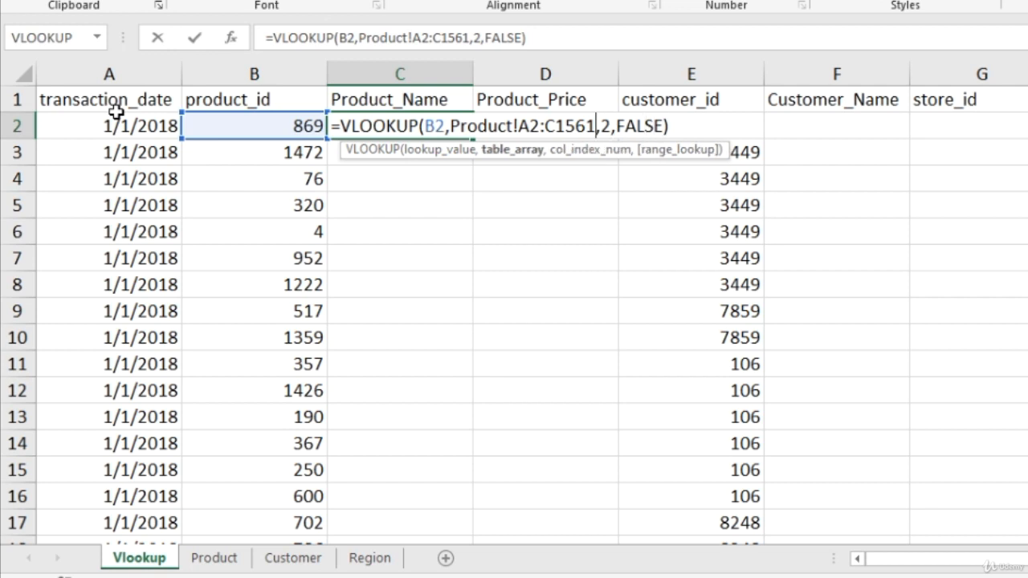
key("Left")
key("Left")
key("Left")
key("Left")
key("Left")
key("Left")
key("Left")
key("Left")
key("Left")
key("Left")
key("Left")
key("Left")
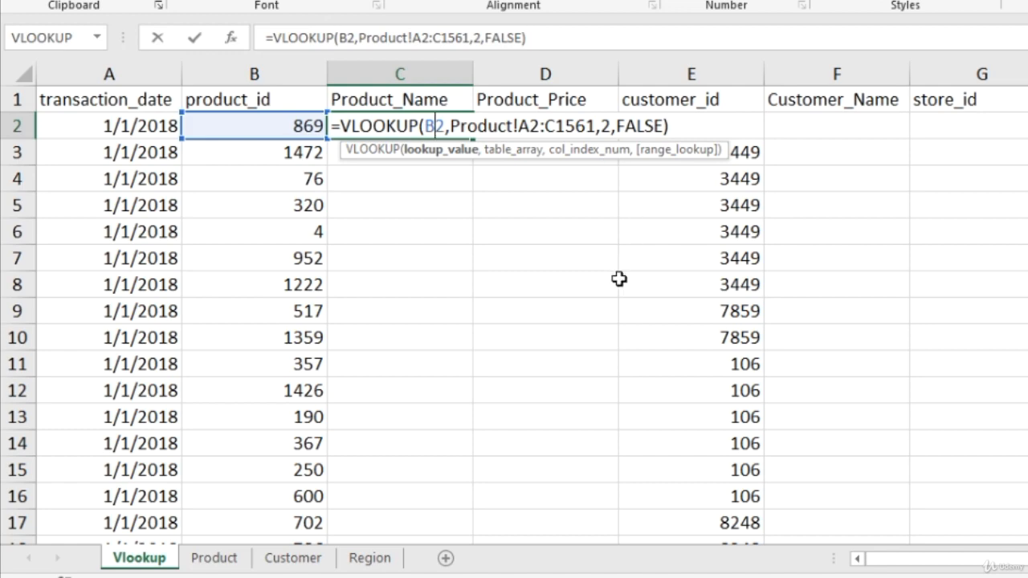
left_click(217, 557)
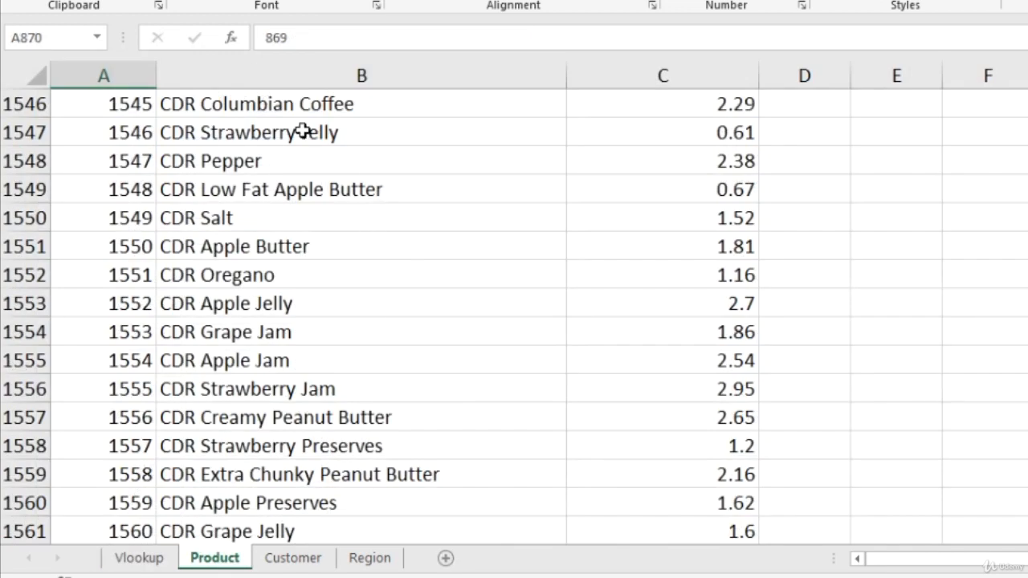
key("ctrl+Home")
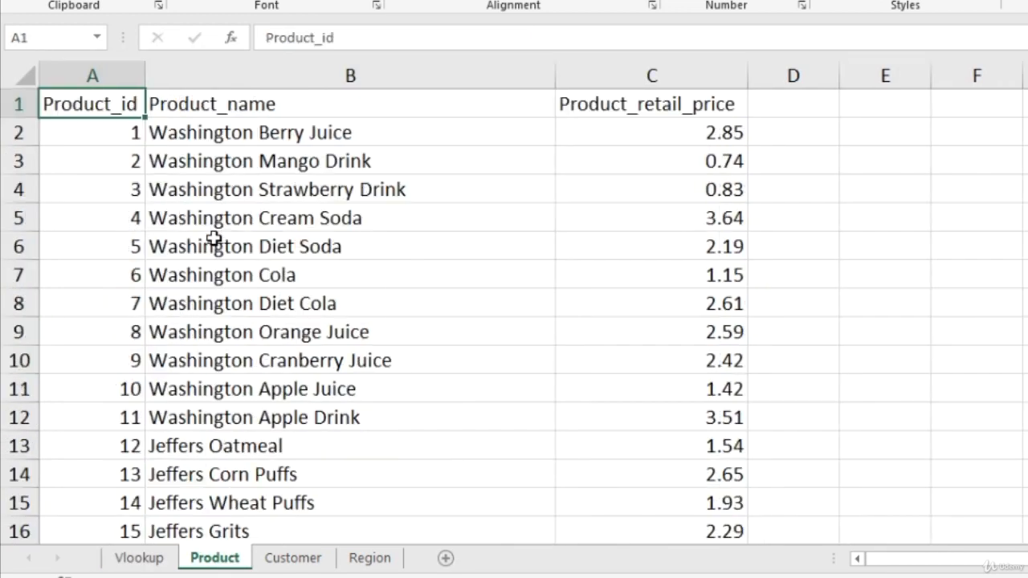
key("Down")
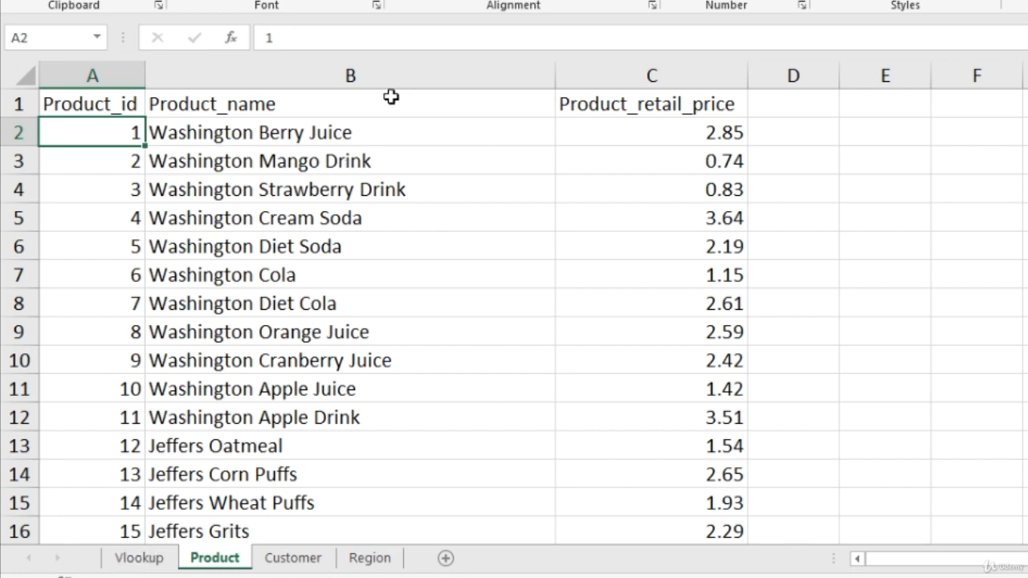
left_click(153, 558)
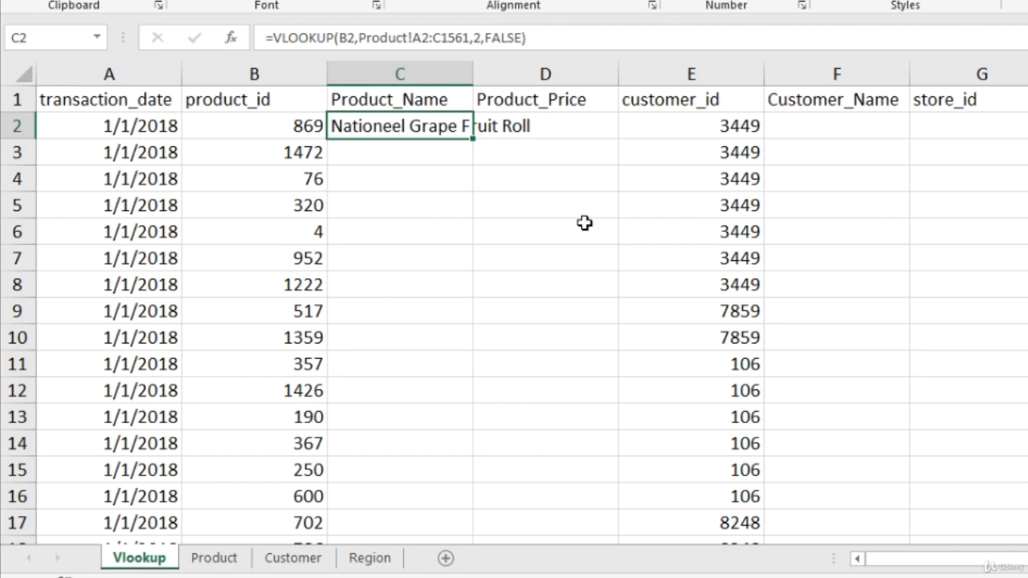
Step: Make the table array in C2's VLOOKUP absolute as Product!$A$2:$C$1561 and enter the formula
key("F2")
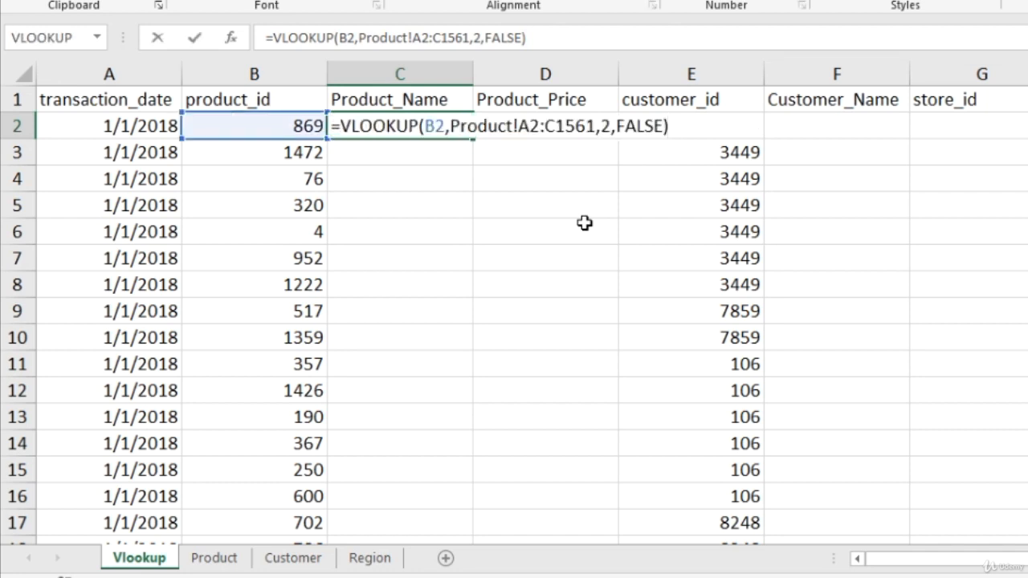
key("Left")
key("Left")
key("Left")
key("Left")
key("Left")
key("Left")
key("Left")
key("Left")
key("Left")
key("Left")
key("Left")
key("Left")
key("Left")
key("Left")
key("Left")
key("Left")
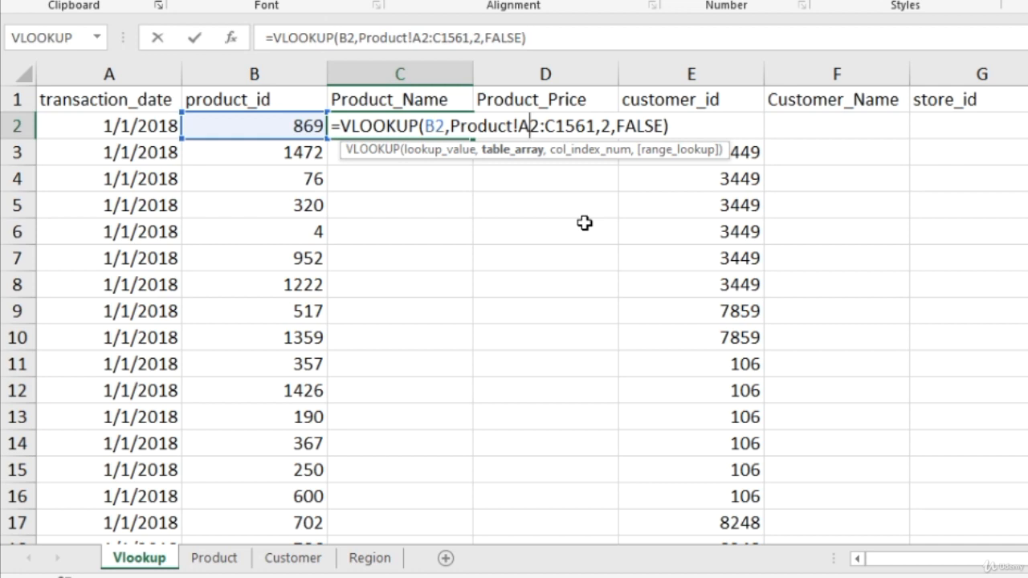
key("F4")
key("Right")
key("Right")
key("F4")
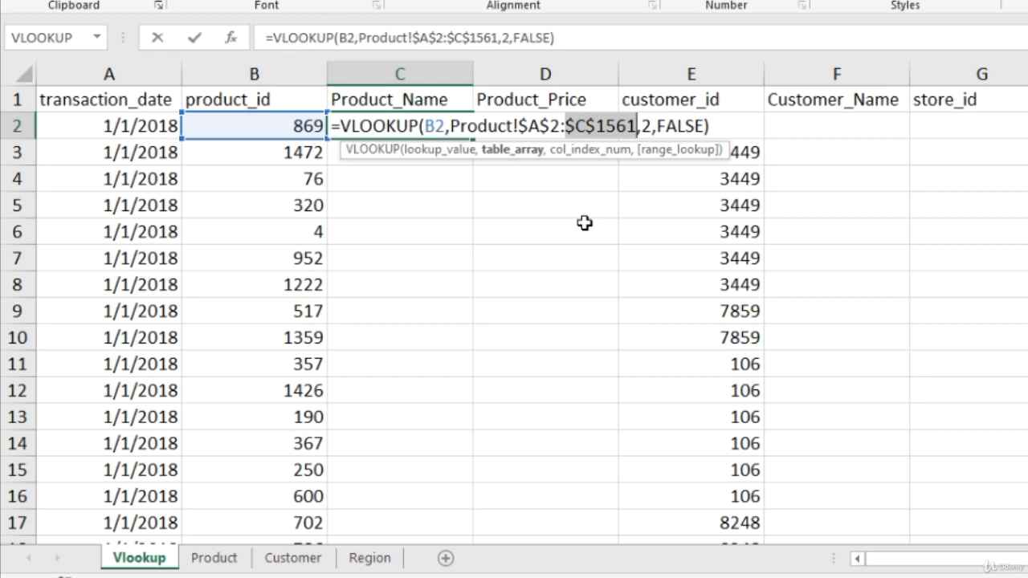
key("Right")
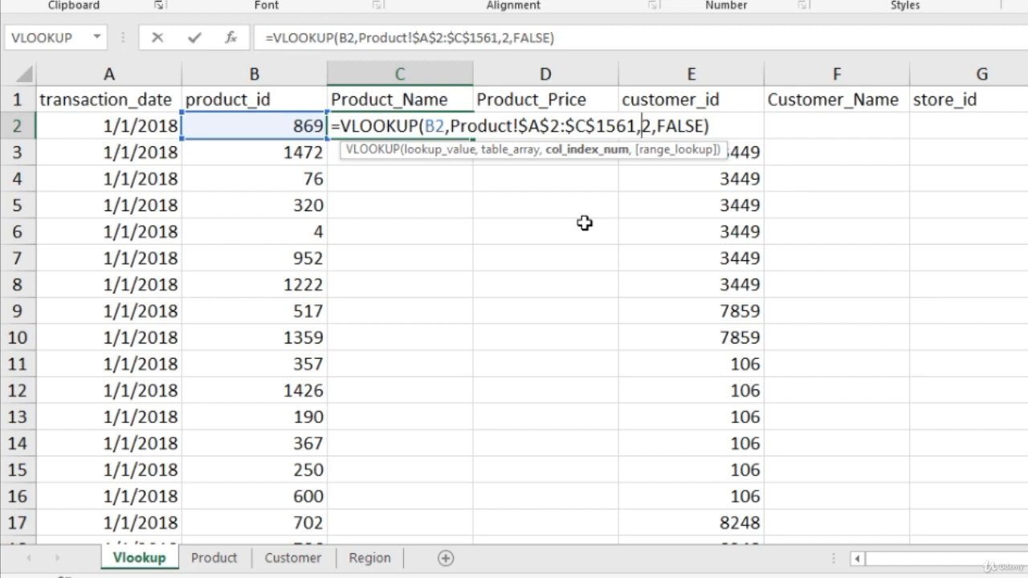
key("Return")
key("Up")
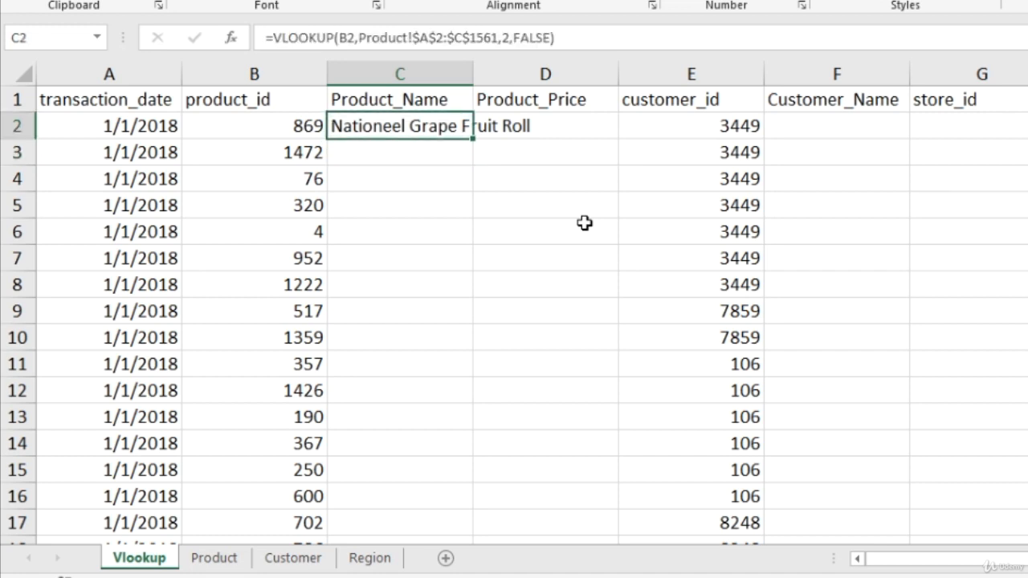
Step: Copy C2's VLOOKUP formula and check how far down the product_id data runs beside the empty Product_Name column
key("ctrl+c")
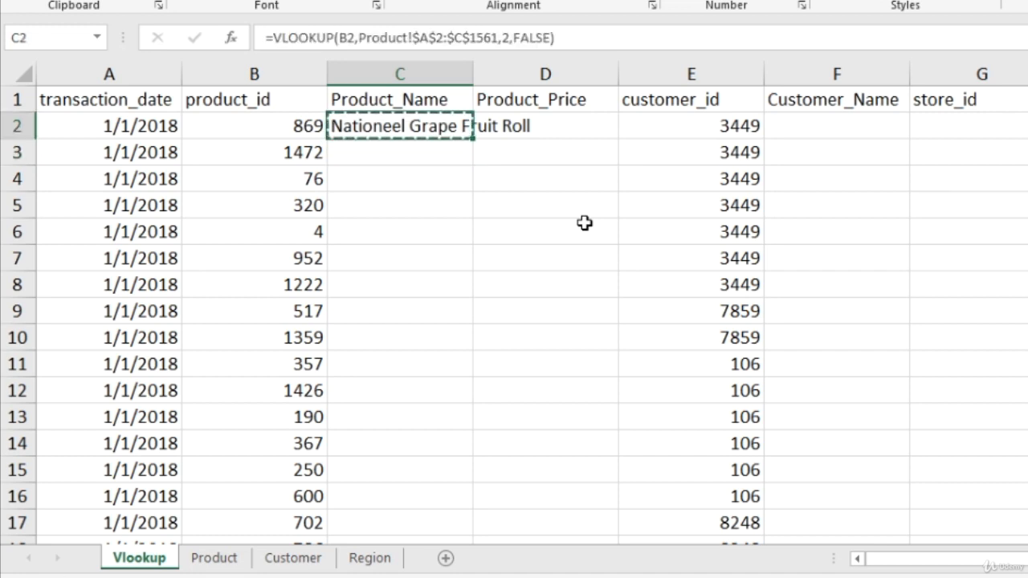
key("ctrl+Left")
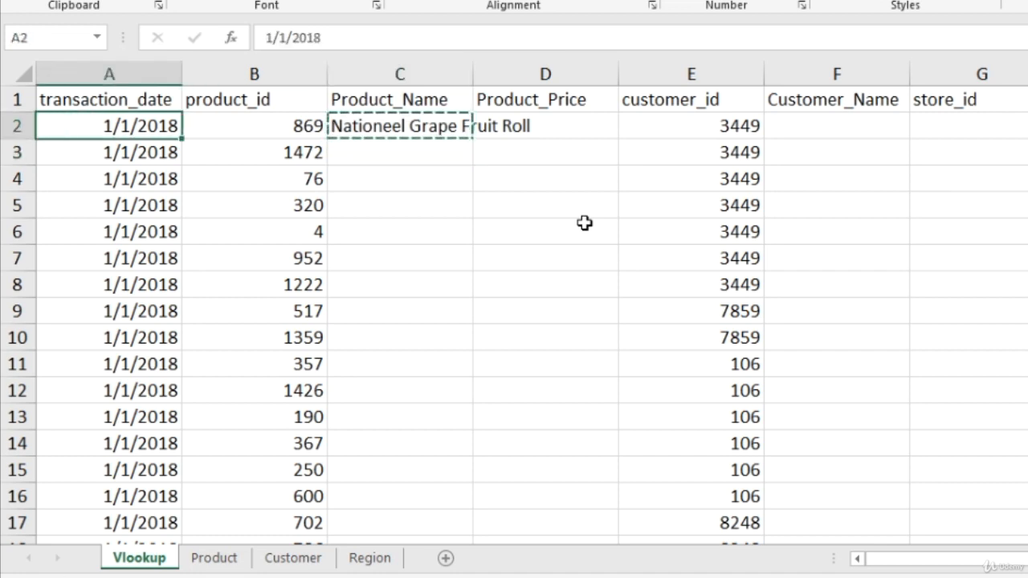
key("Right")
key("ctrl+Down")
key("Right")
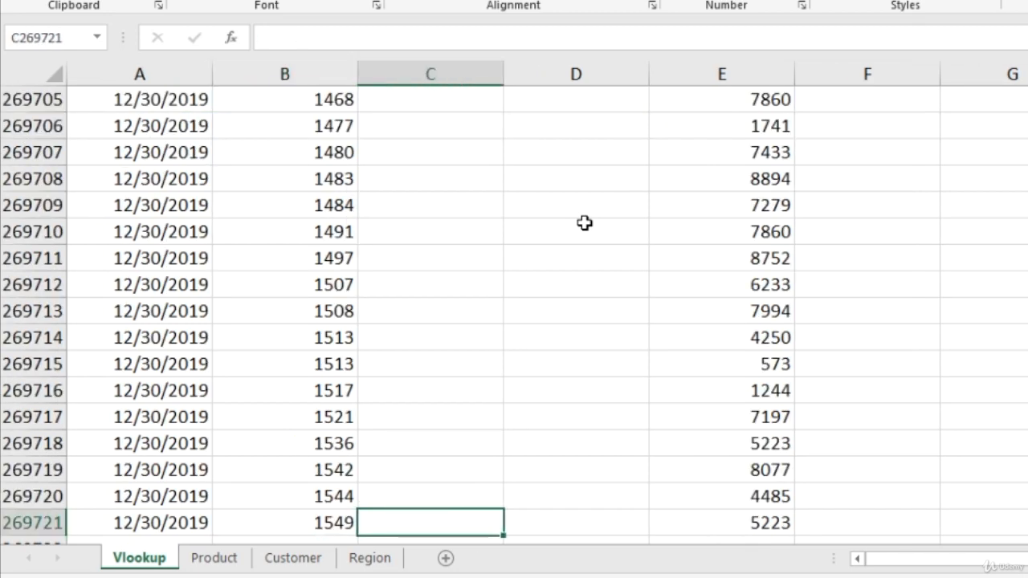
key("Left")
key("ctrl+Up")
key("Down")
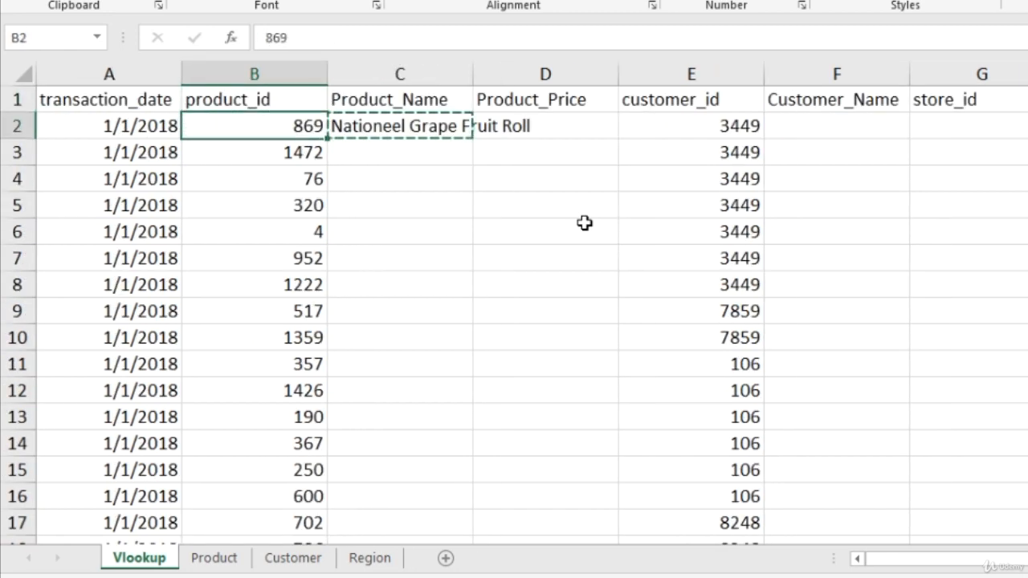
Step: Paste the copied VLOOKUP formula into the Product_Name column from C2 down to C269721, the last data row
key("Right")
key("Left")
key("ctrl+Down")
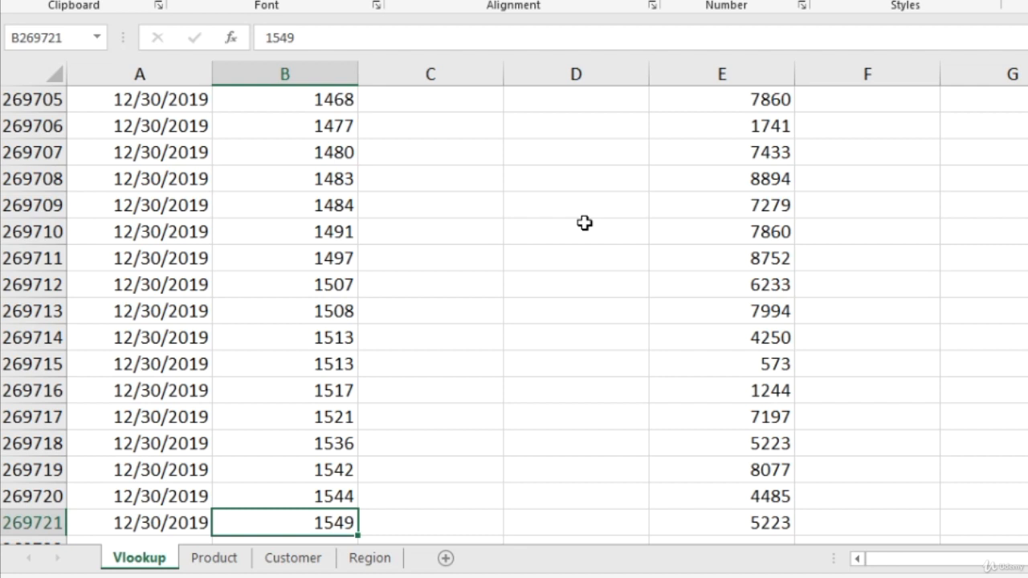
key("Right")
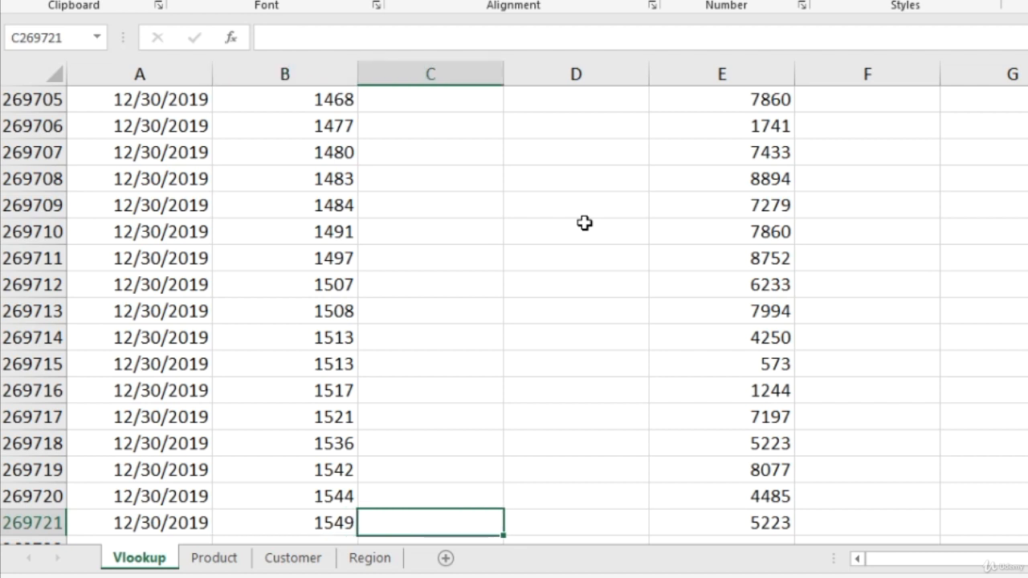
key("ctrl+shift+Up")
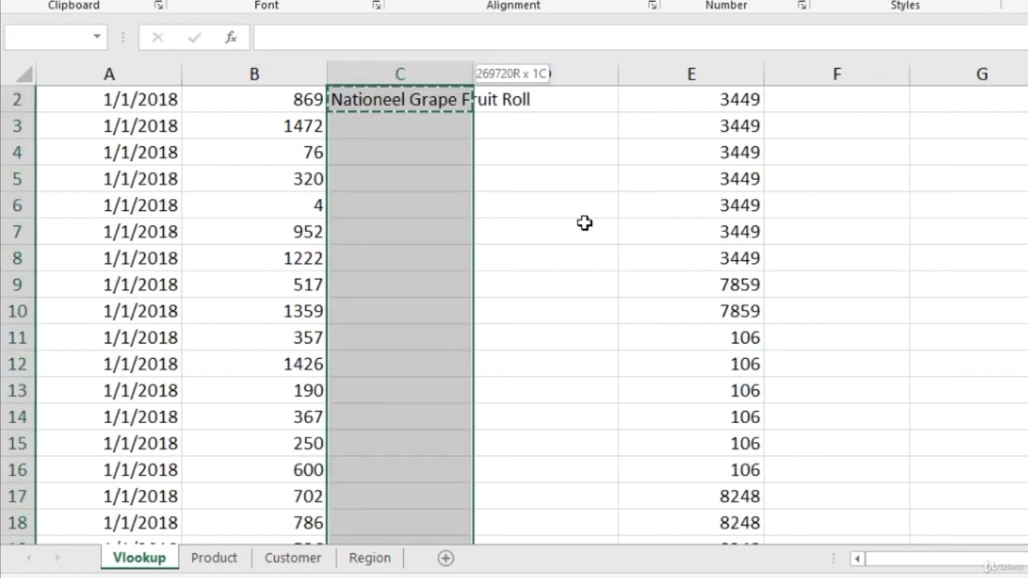
key("ctrl+v")
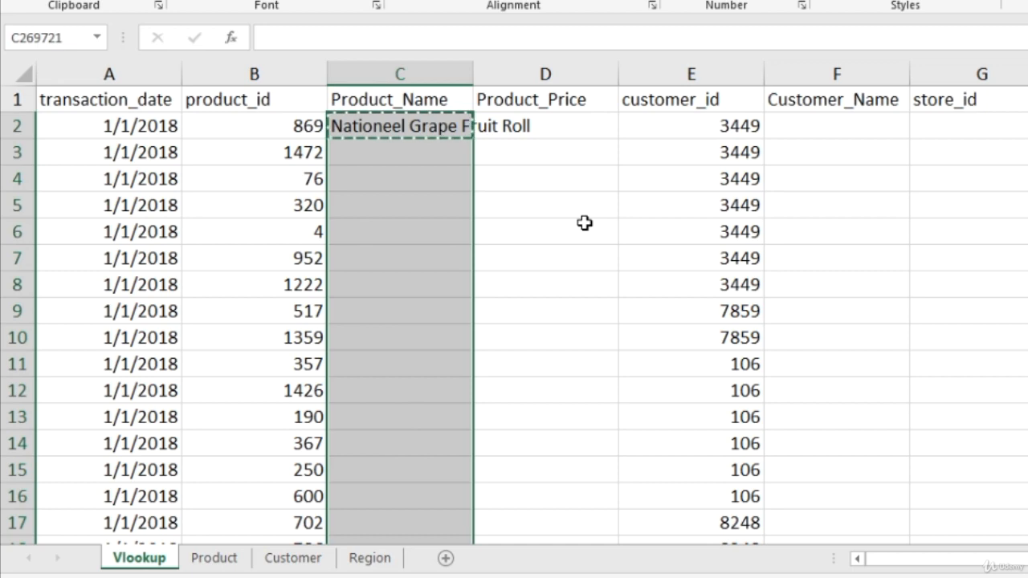
key("Left")
key("Down")
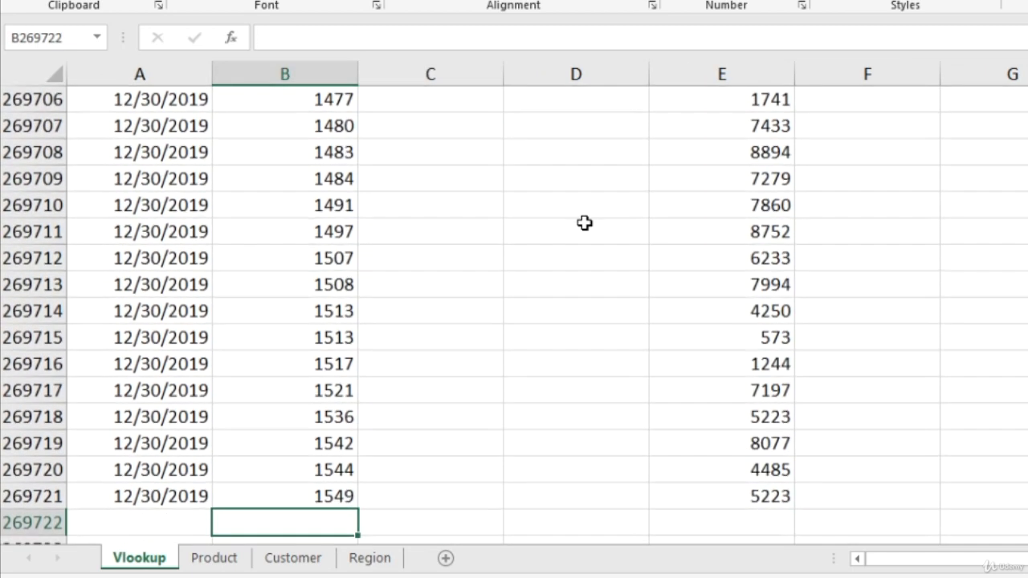
key("Up")
key("Right")
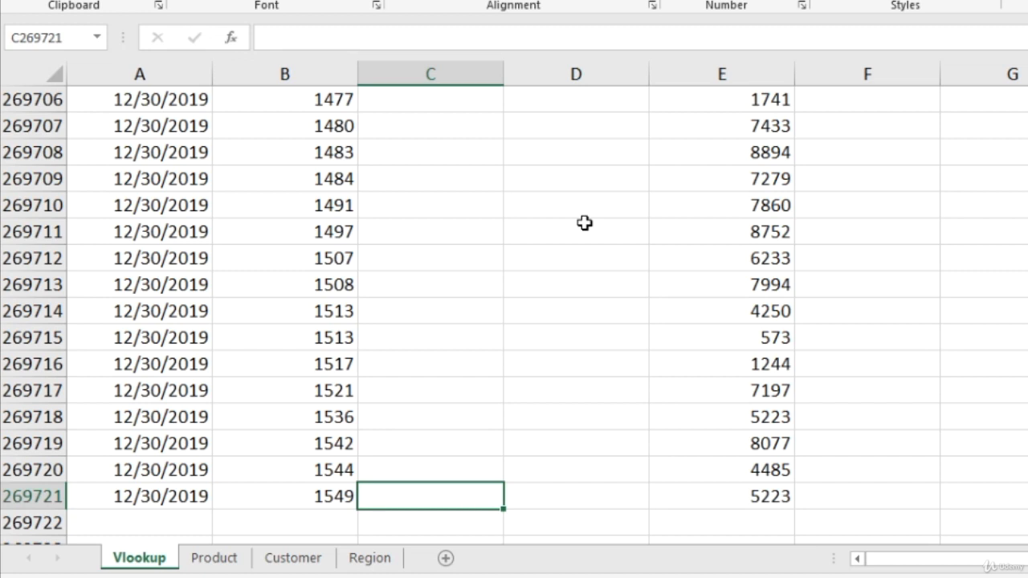
key("ctrl+shift+Up")
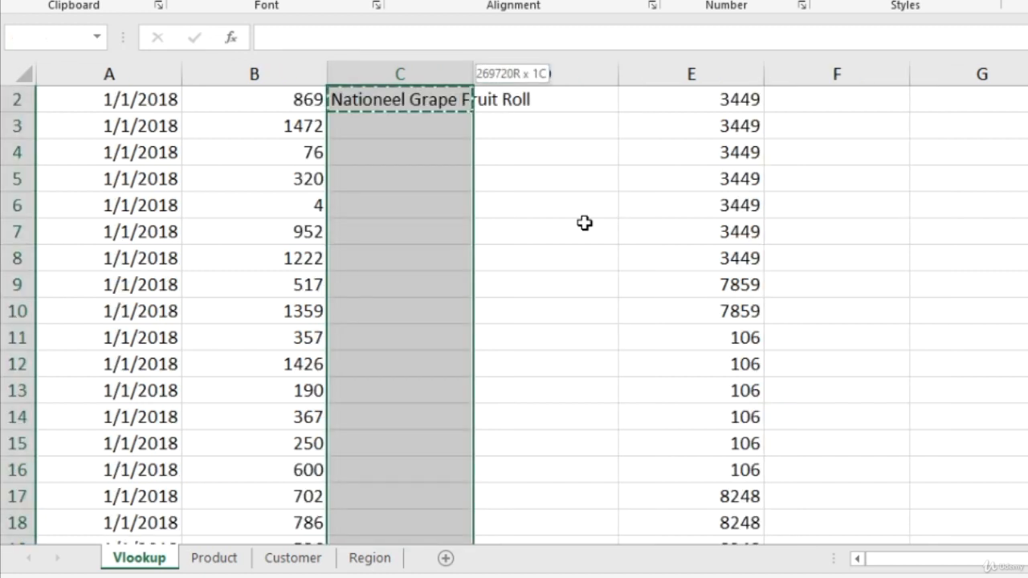
key("ctrl+v")
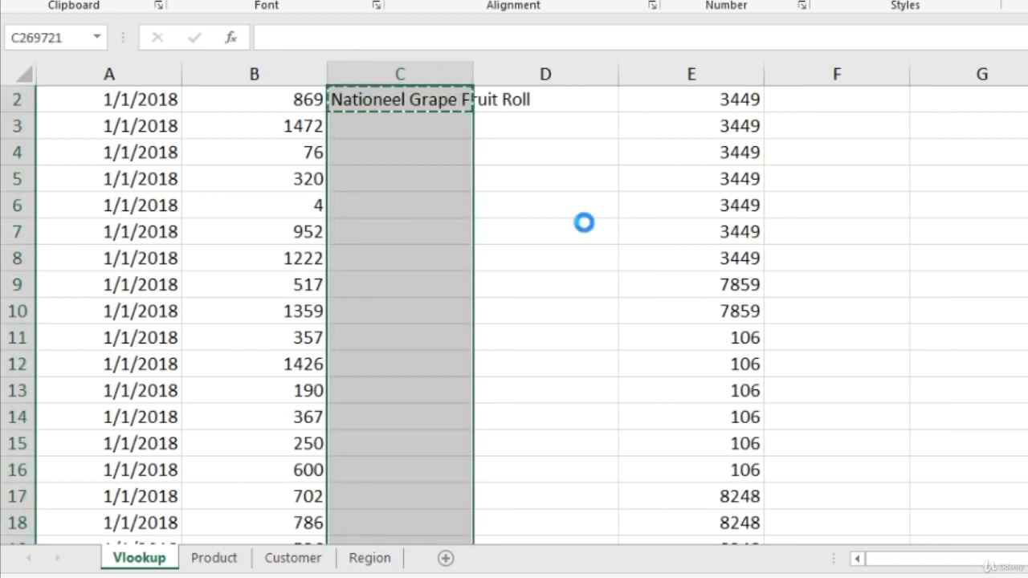
key("Escape")
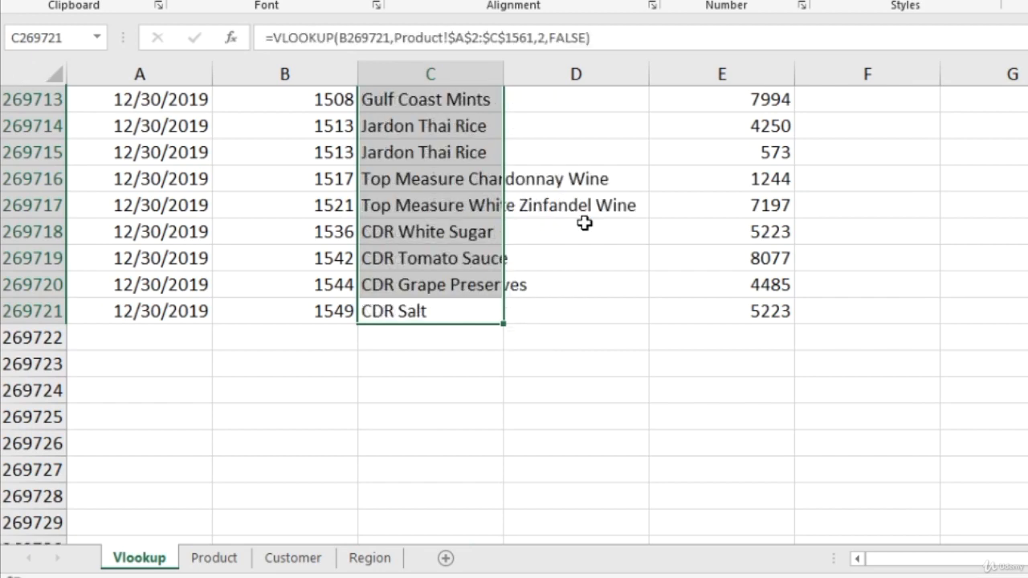
Step: Examine the filled Product_Name column from its first data row down to its last one
key("ctrl+Up")
key("Down")
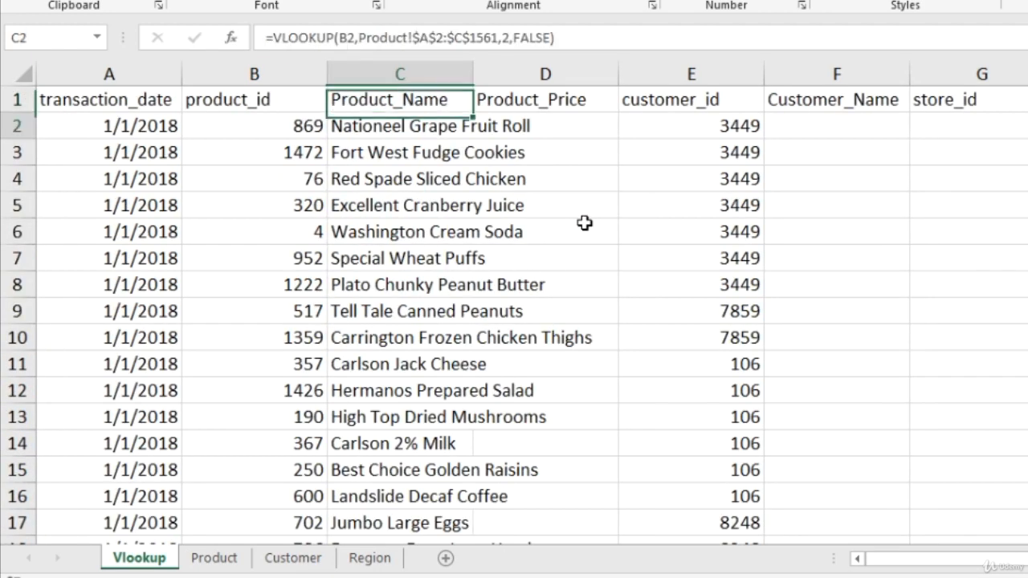
key("ctrl+Down")
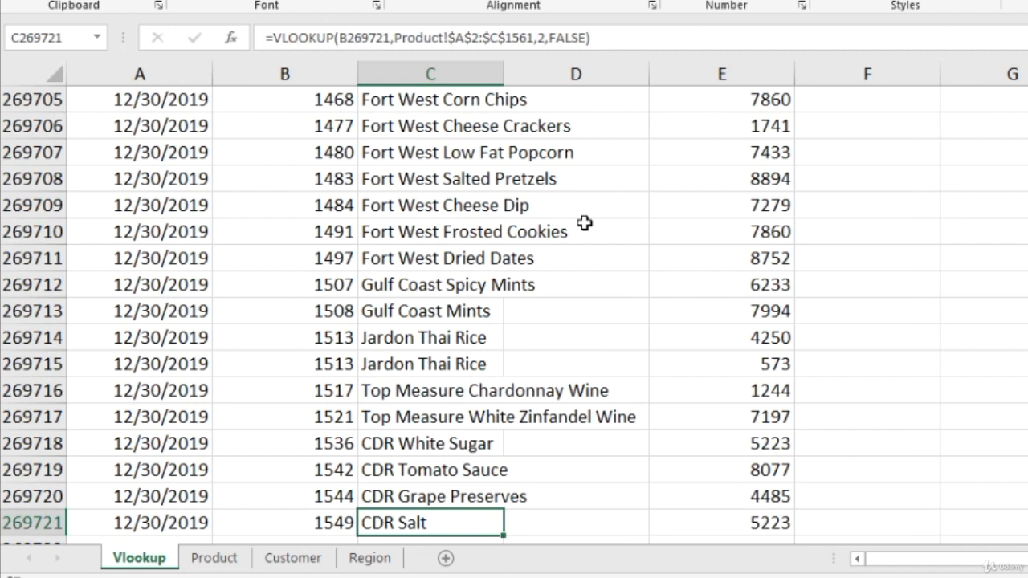
key("Down")
key("Up")
key("Up")
key("Down")
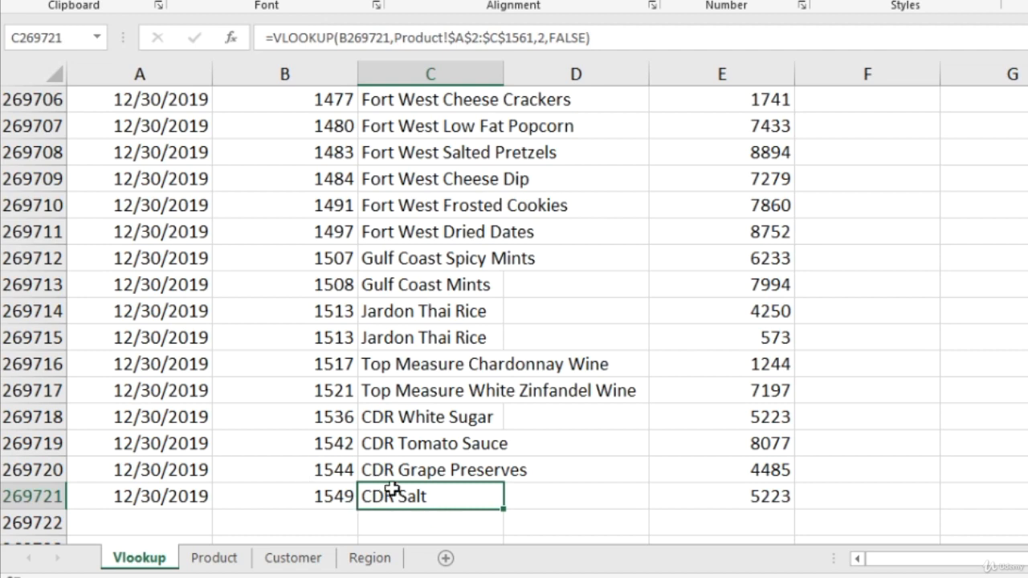
Step: Look up product ID 1549 on the Product sheet to verify the name returned in the last Product_Name row
left_click(231, 559)
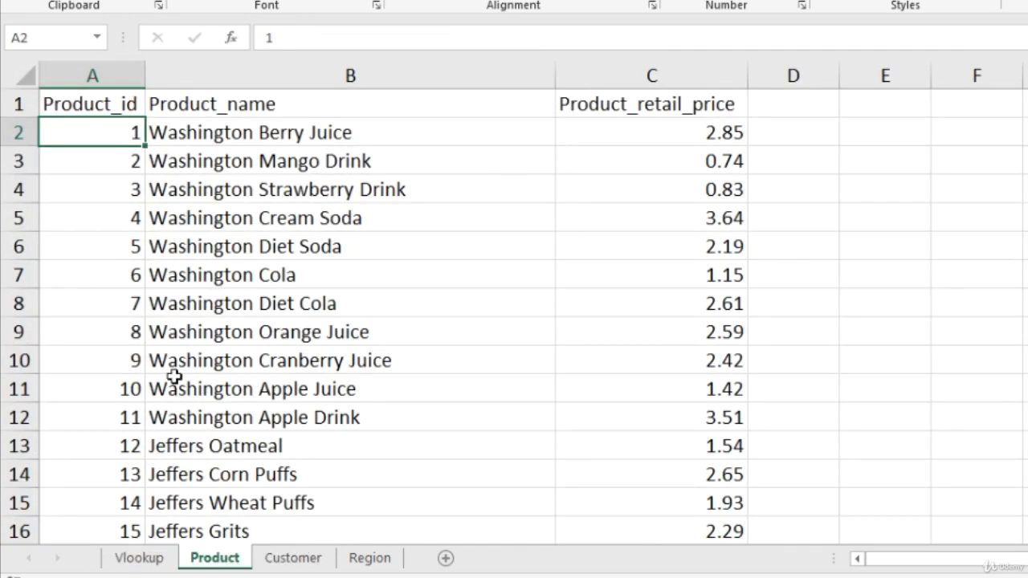
key("ctrl+Down")
key("Up")
key("Up")
key("Up")
key("Up")
key("Up")
key("Up")
key("Up")
key("Up")
key("Up")
key("Up")
key("Up")
key("Up")
key("Up")
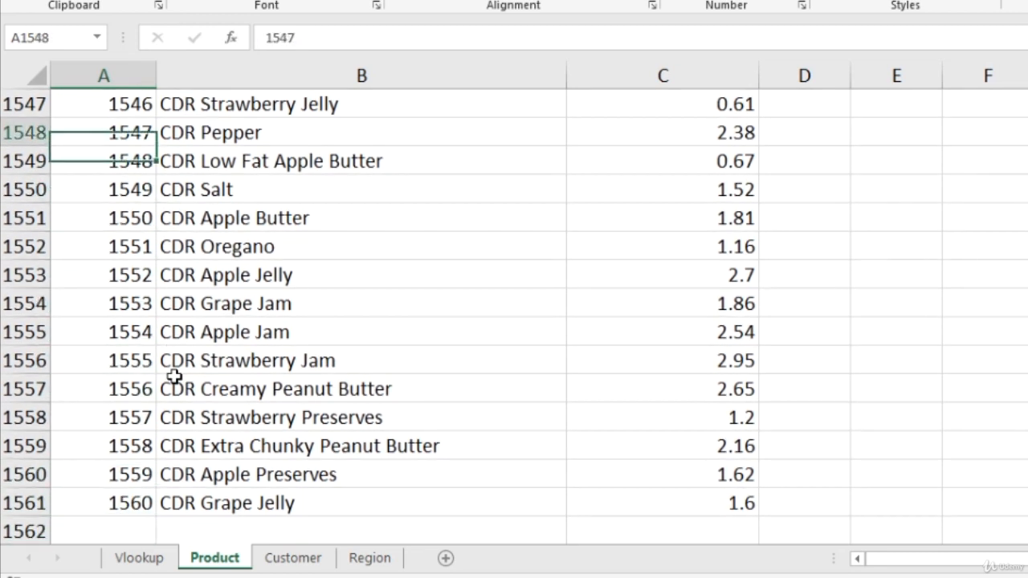
key("Down")
key("Down")
key("Right")
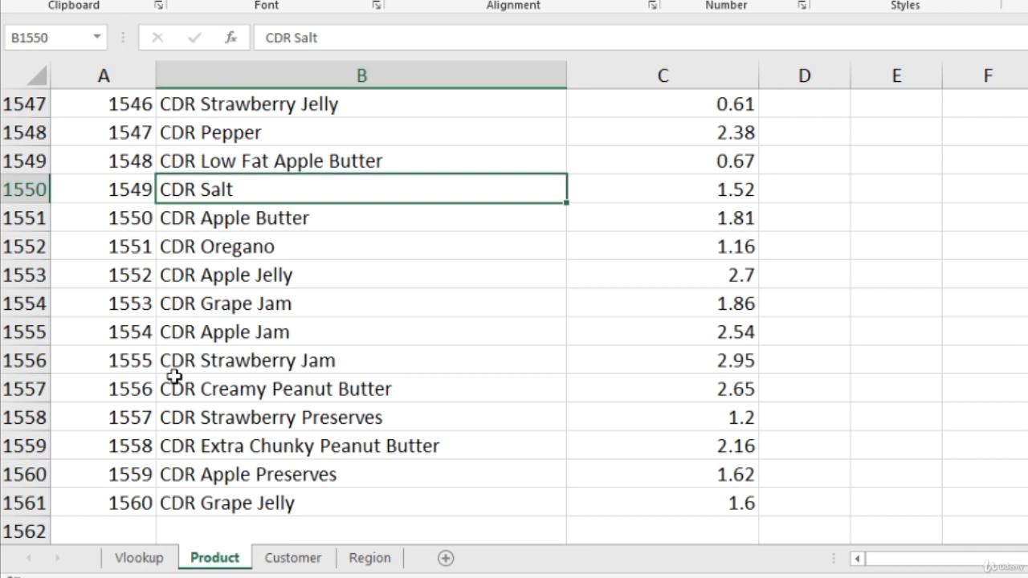
Step: Widen column C on the Vlookup sheet so the product names fit, and select D2 under Product_Price
key("ctrl+Page_Up")
key("ctrl+Up")
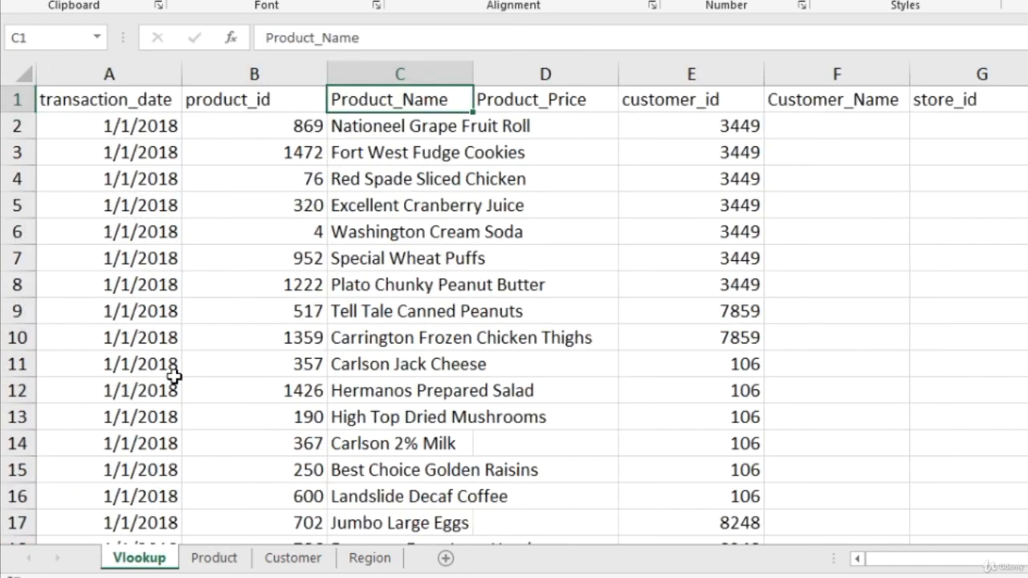
key("Down")
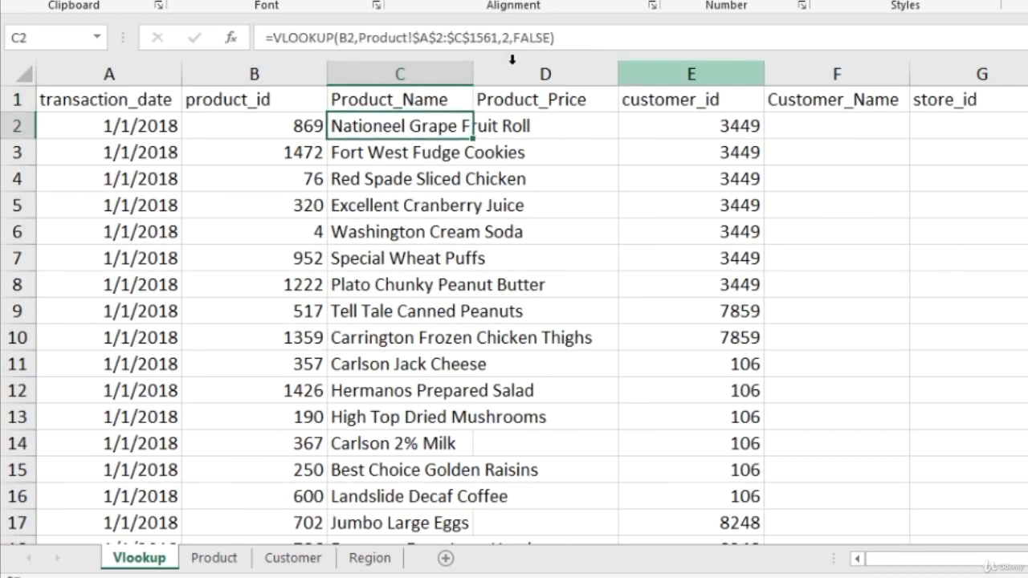
left_click_drag(472, 73, 591, 76)
left_click(691, 123)
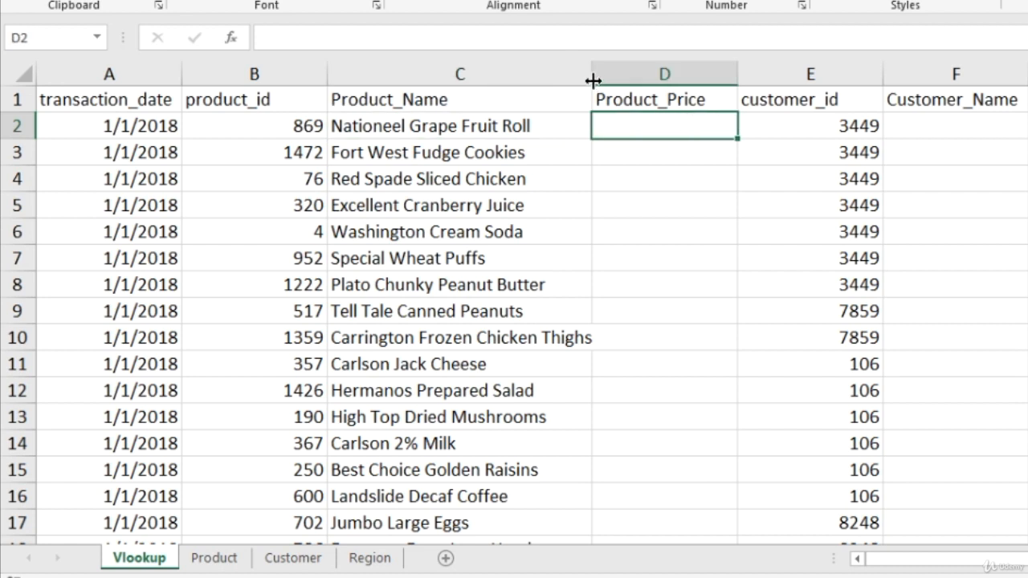
left_click_drag(592, 80, 601, 80)
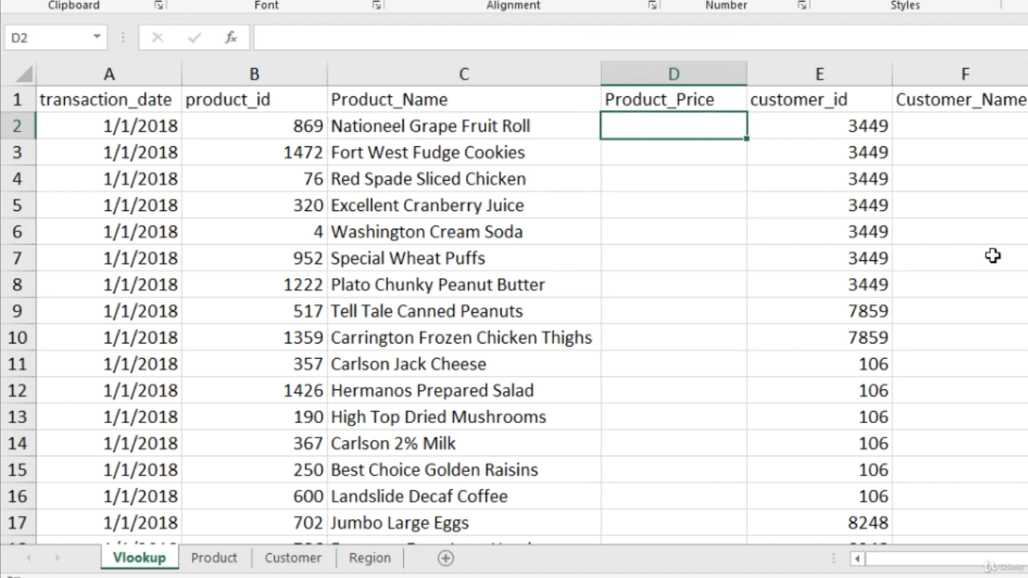
type("=vlo")
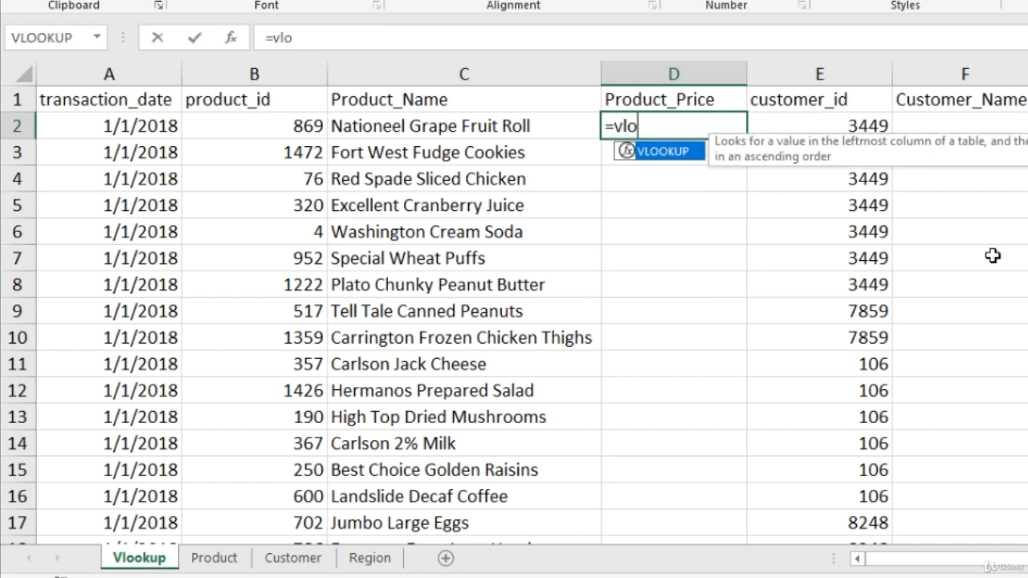
key("Tab")
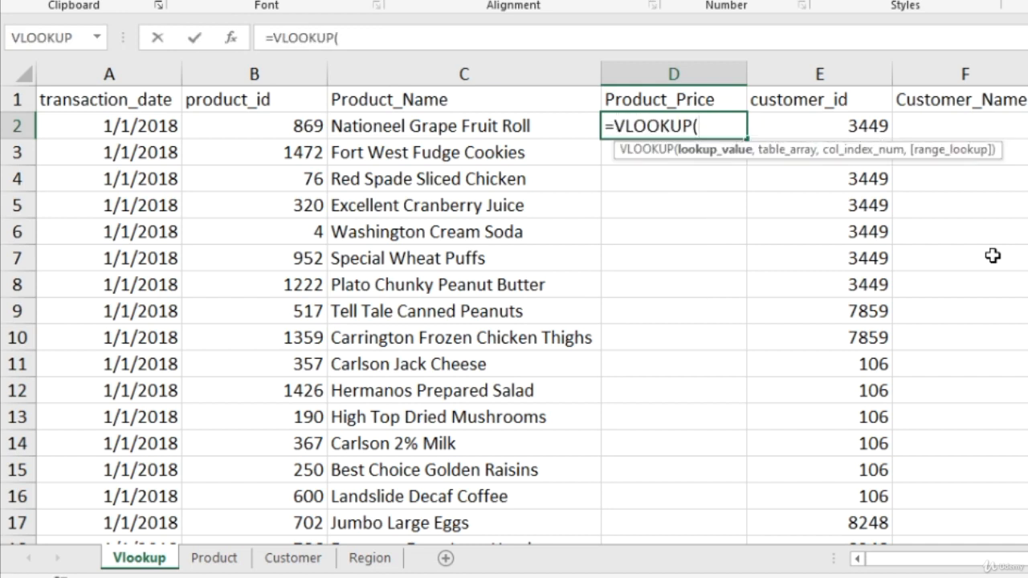
key("Down")
key("Down")
key("Down")
key("Down")
key("Right")
key("Right")
key("Right")
key("Escape")
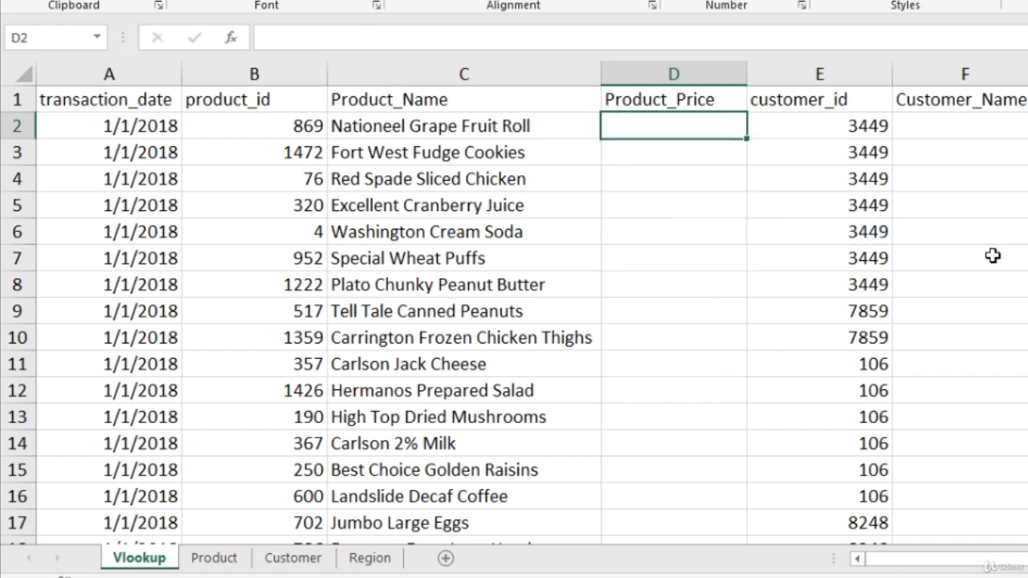
key("Right")
key("Down")
key("Left")
key("Up")
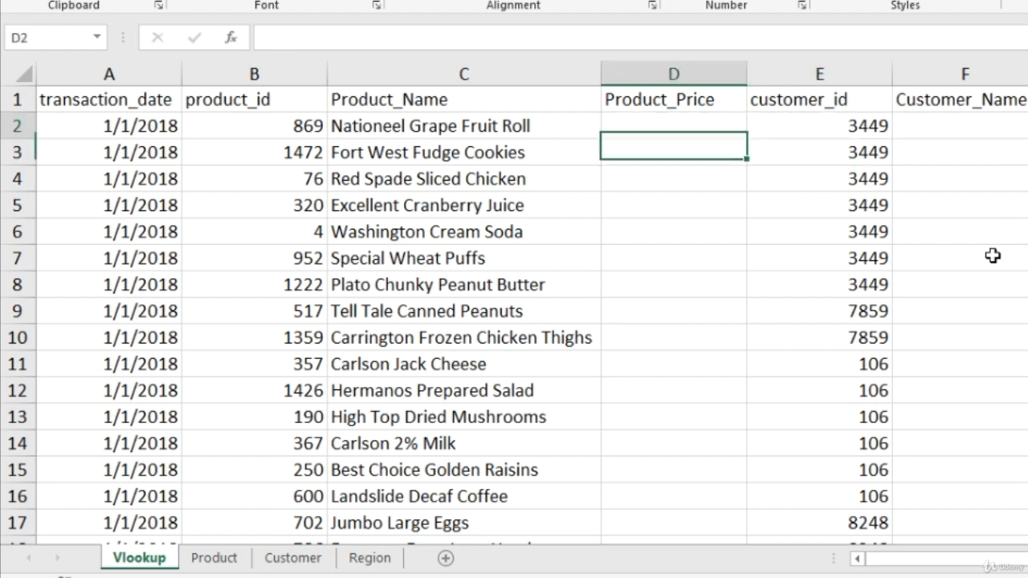
Step: Start a VLOOKUP formula in D2 with the product_id in B2 as the lookup value
type("=vl")
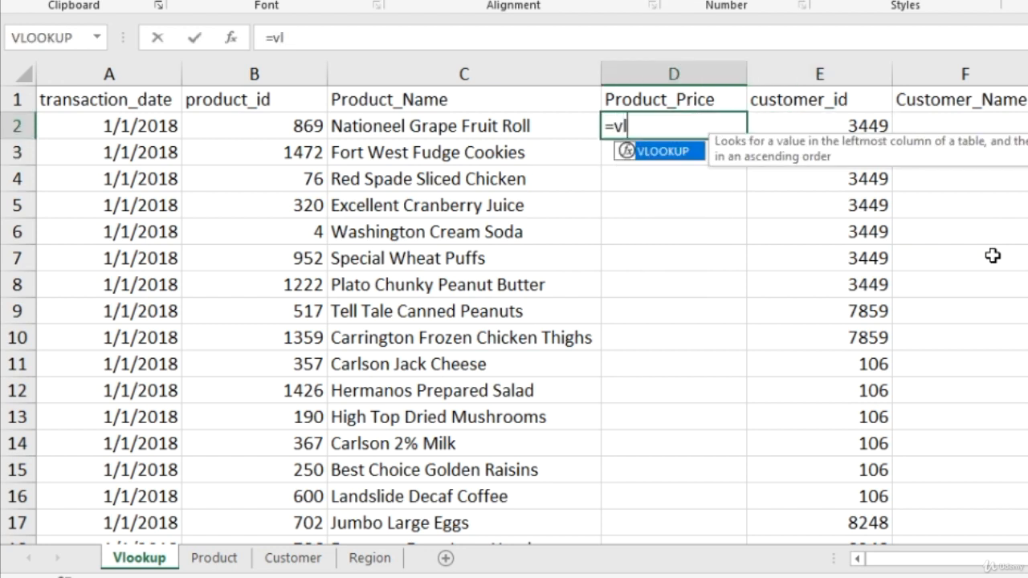
key("Tab")
key("Left")
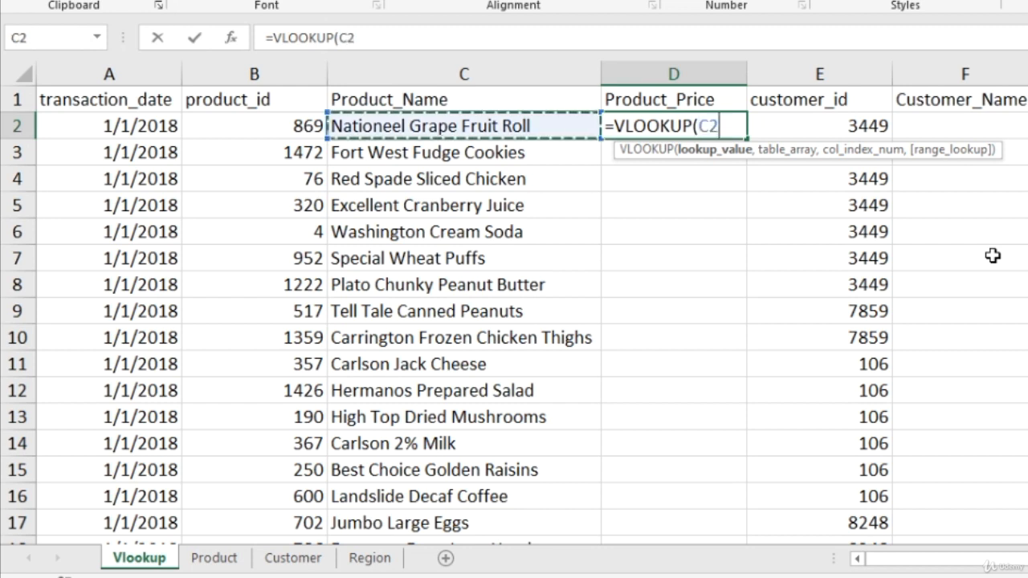
key("Left")
key("Left")
key("Right")
type(",")
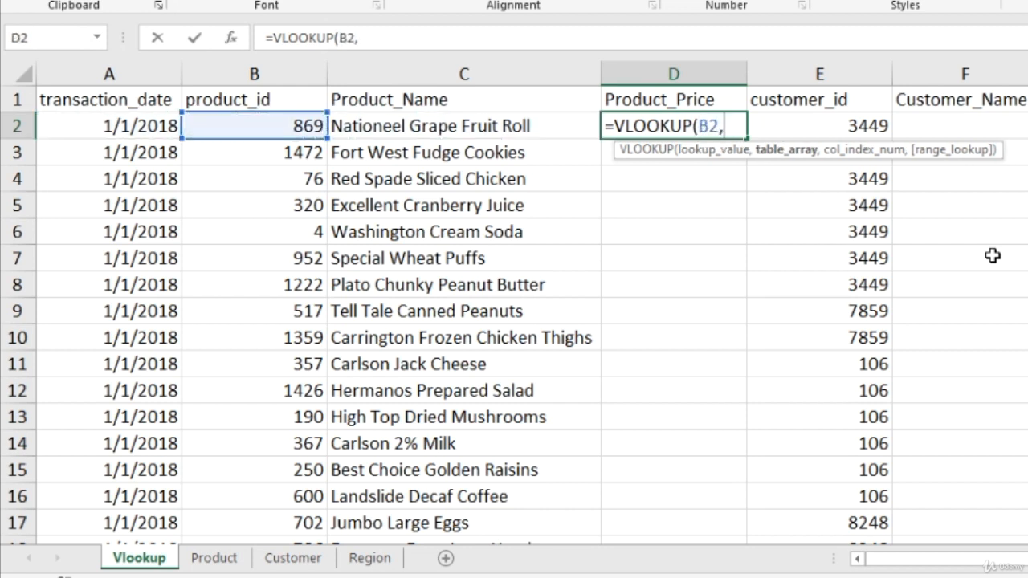
Step: Set the table array of D2's VLOOKUP to A2:C1561 on the Product sheet
key("ctrl+Page_Down")
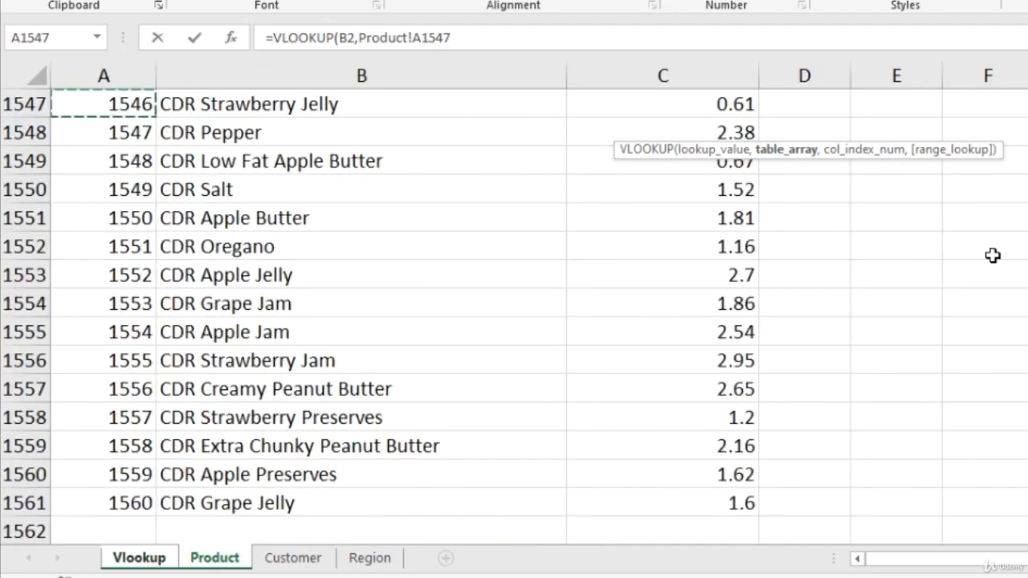
key("ctrl+Home")
key("Down")
key("shift+Right")
key("shift+Right")
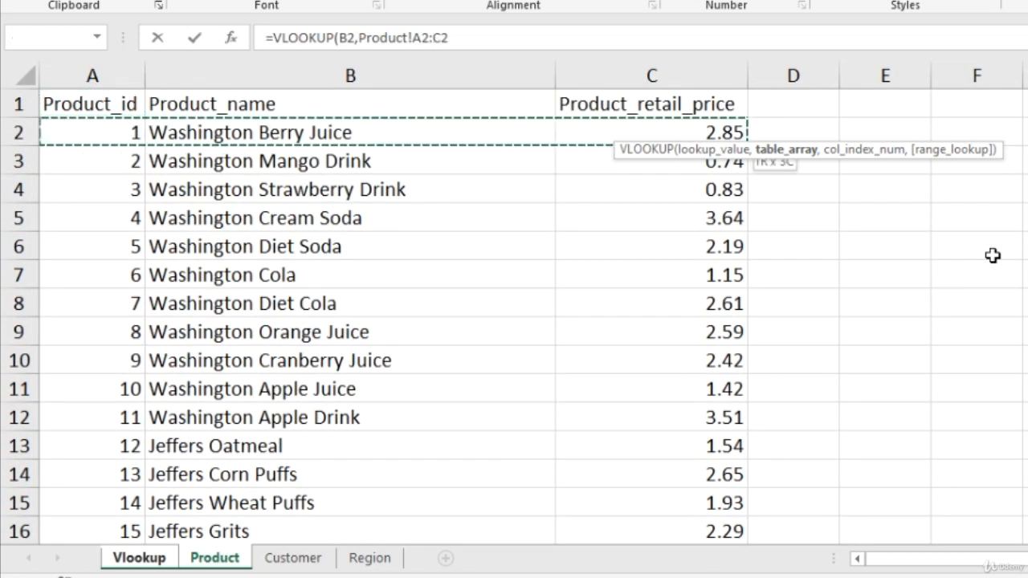
key("ctrl+shift+Down")
Step: Complete D2's VLOOKUP with column index 3 and FALSE for an exact match, and enter the formula
type(",")
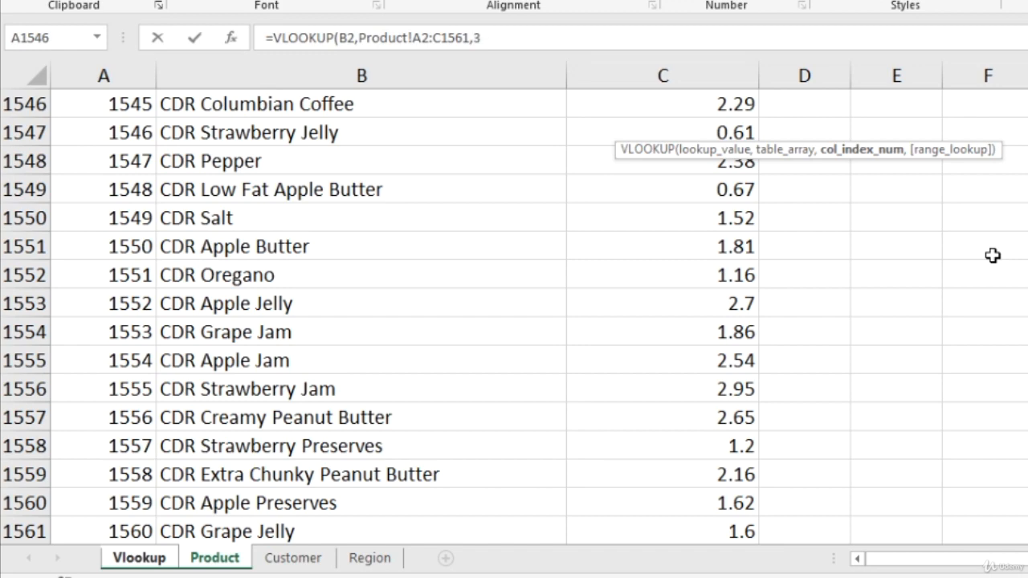
type("3,false")
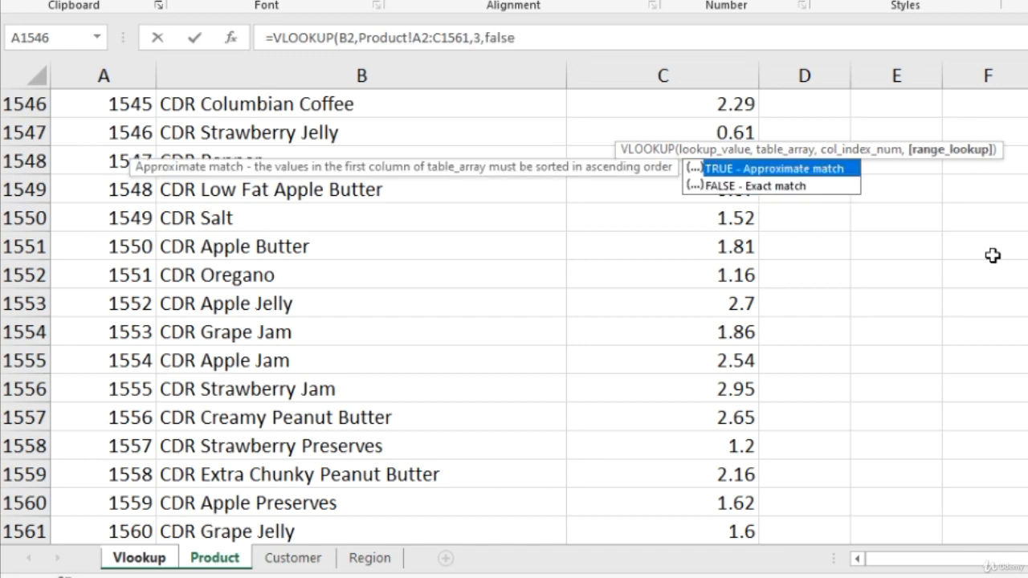
key("ctrl+Return")
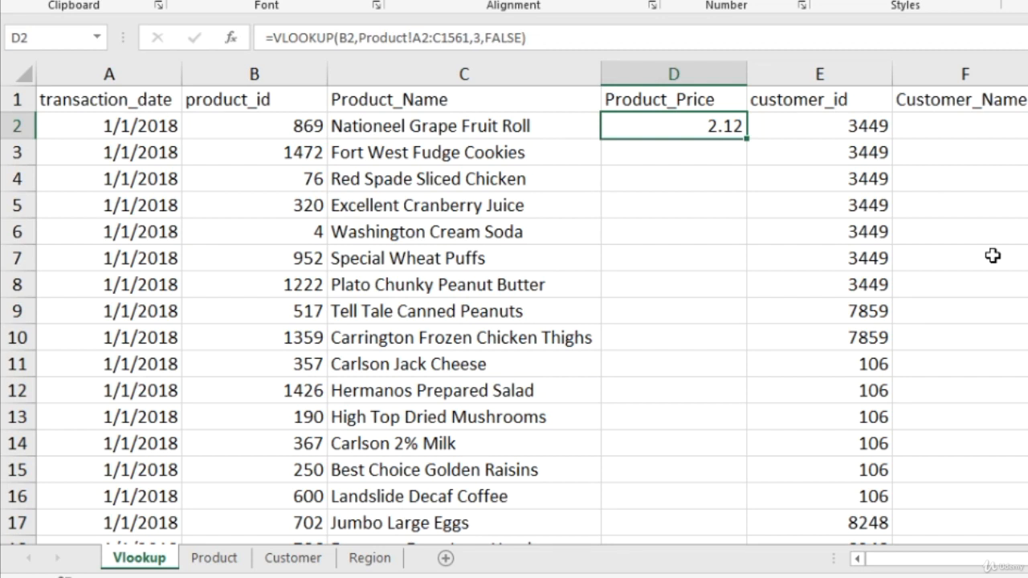
Step: Make the table array in D2's VLOOKUP absolute as $A$2:$C$1561 and enter the formula
key("F2")
key("Left")
key("Left")
key("Left")
key("Left")
key("Left")
key("Left")
key("Left")
key("Left")
key("Left")
key("Left")
key("Left")
key("Left")
key("Left")
key("Left")
key("Left")
key("Left")
key("Left")
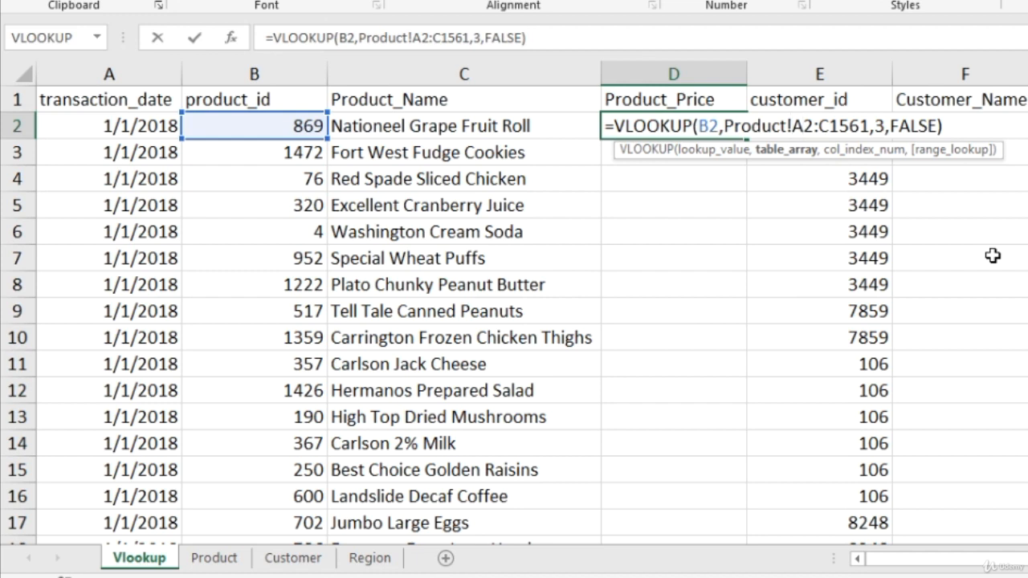
key("F4")
key("Right")
key("Right")
key("F4")
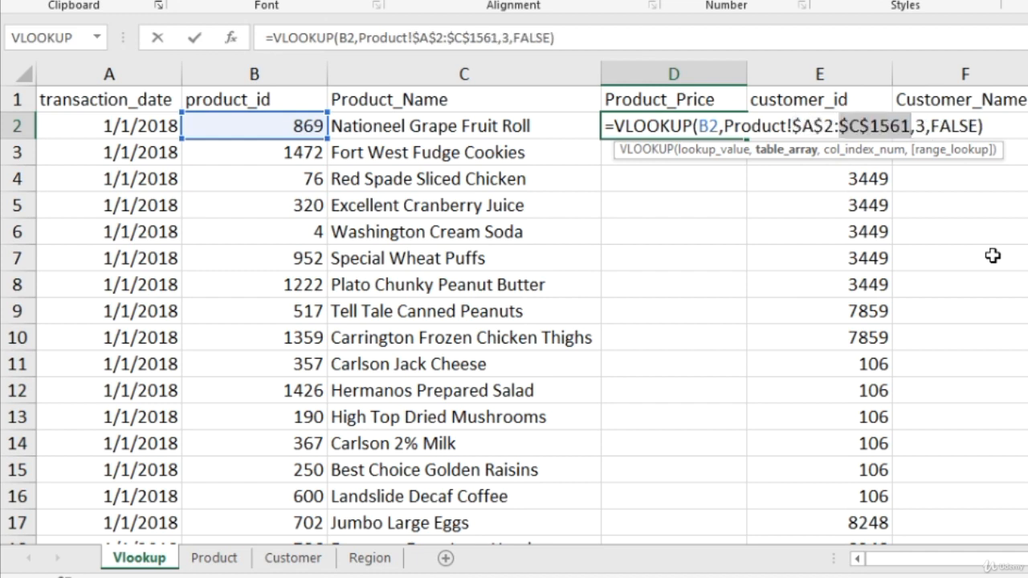
key("ctrl+Return")
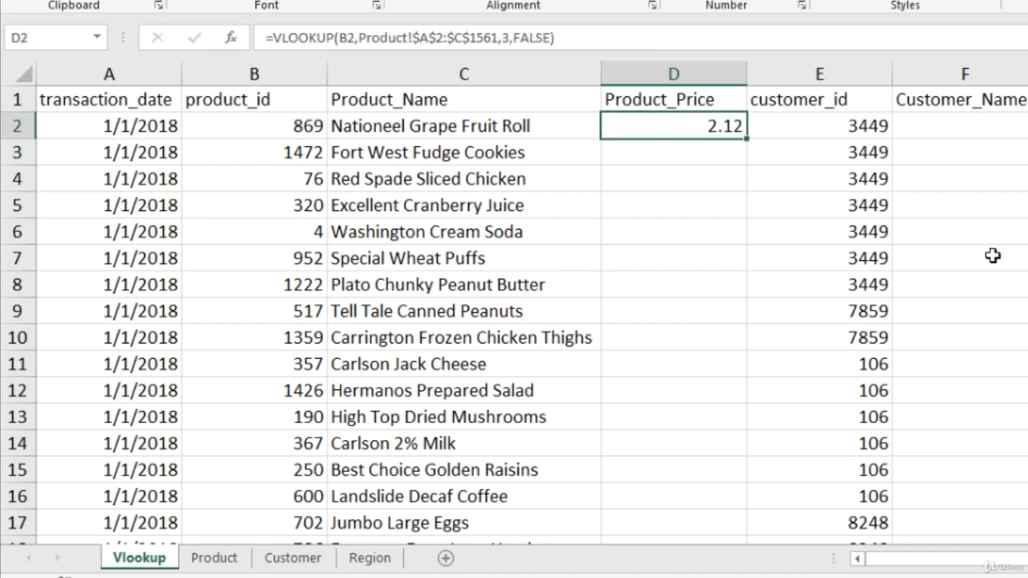
Step: Copy D2's VLOOKUP formula down the Product_Price column through the last data row, D269721
key("ctrl+c")
key("Left")
key("ctrl+Down")
key("Right")
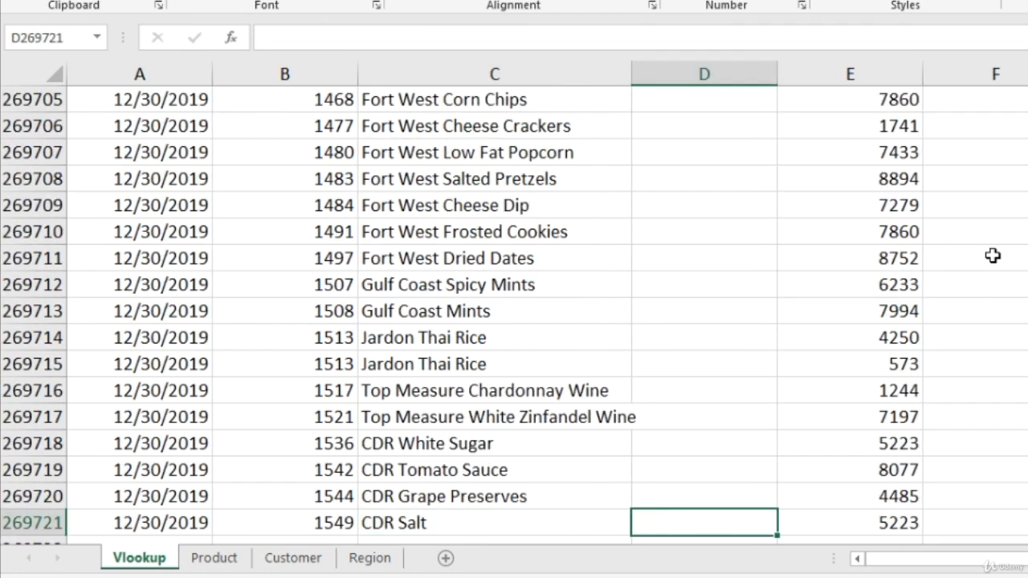
key("ctrl+shift+Up")
key("ctrl+v")
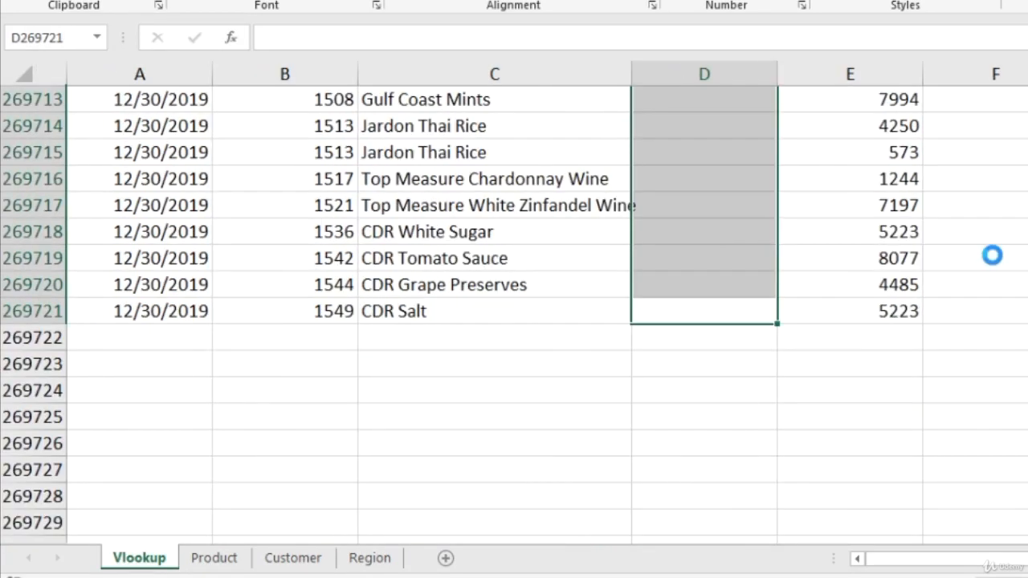
key("ctrl+Up")
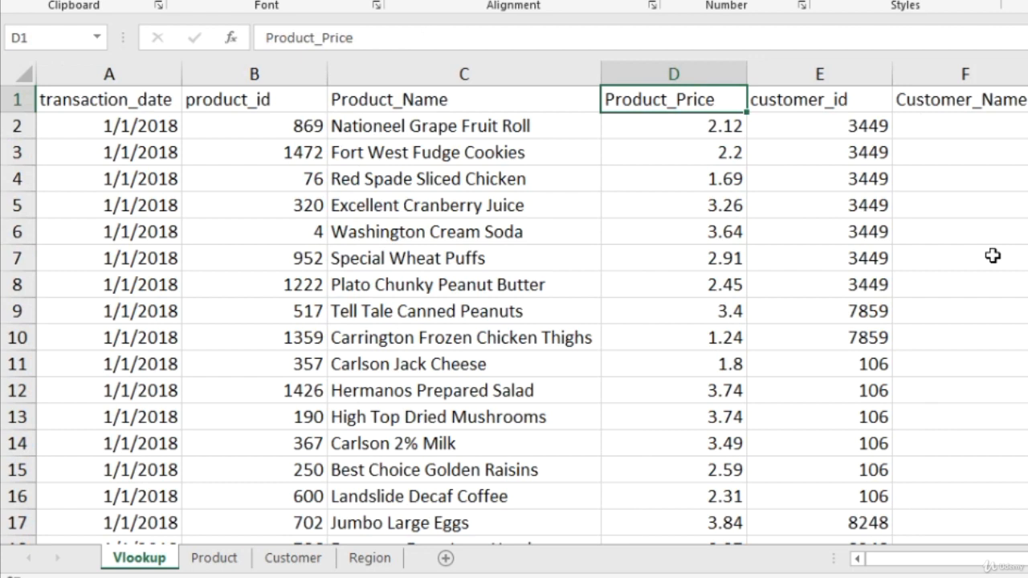
Step: Check the copied VLOOKUP formulas in the first Product_Price rows and compare D5 with its product_id in B5
key("Down")
key("Down")
key("Down")
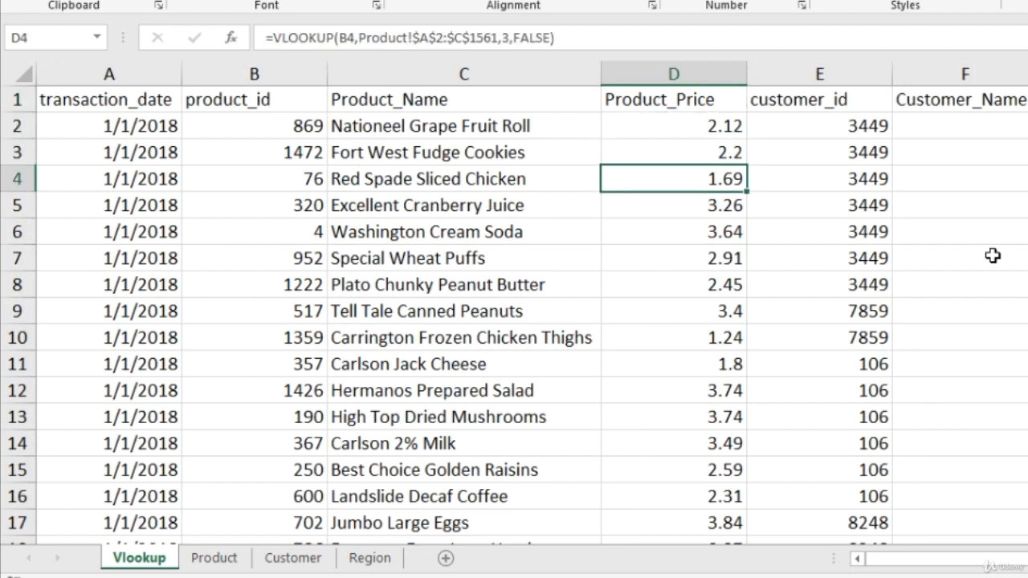
key("Down")
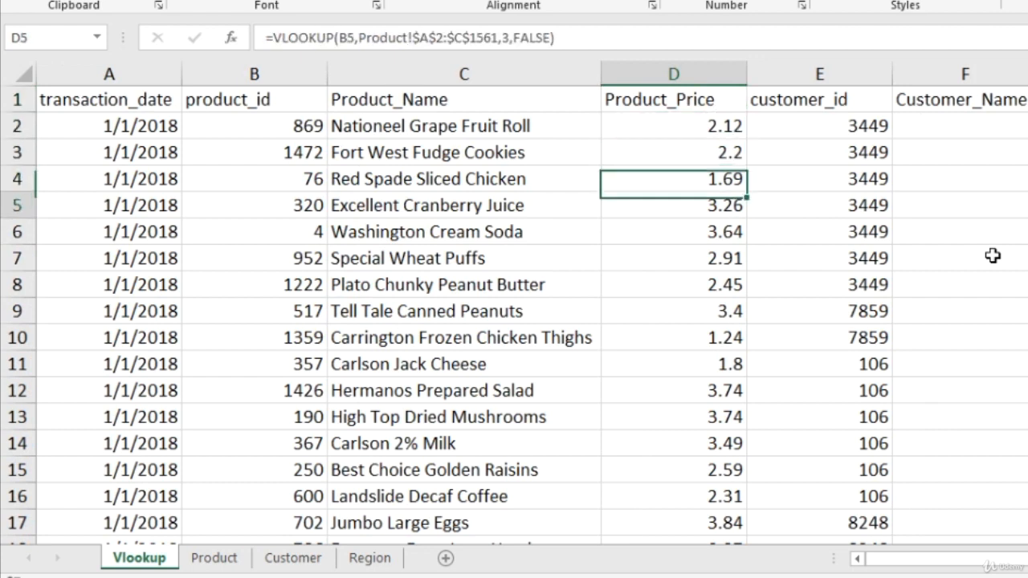
key("Left")
key("Left")
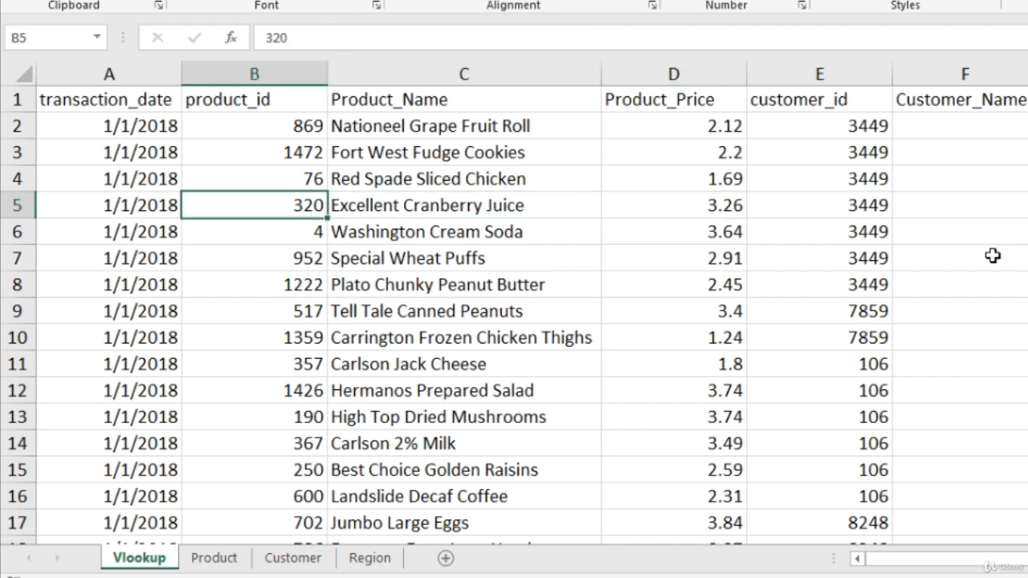
key("Right")
key("Right")
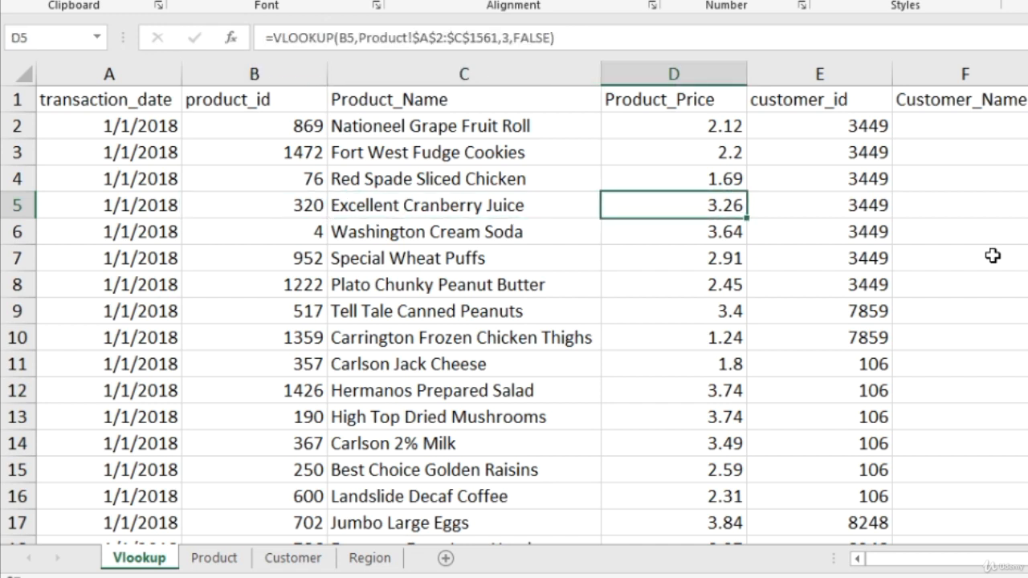
key("Left")
key("Left")
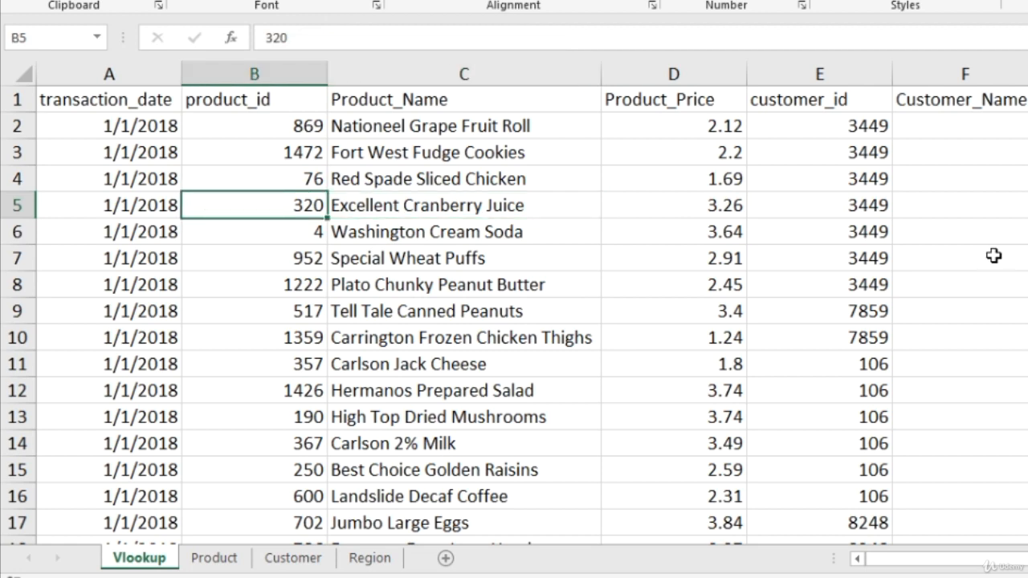
Step: Find product 320 on the Product sheet, check its price in column C, and return to the Vlookup sheet
left_click(227, 558)
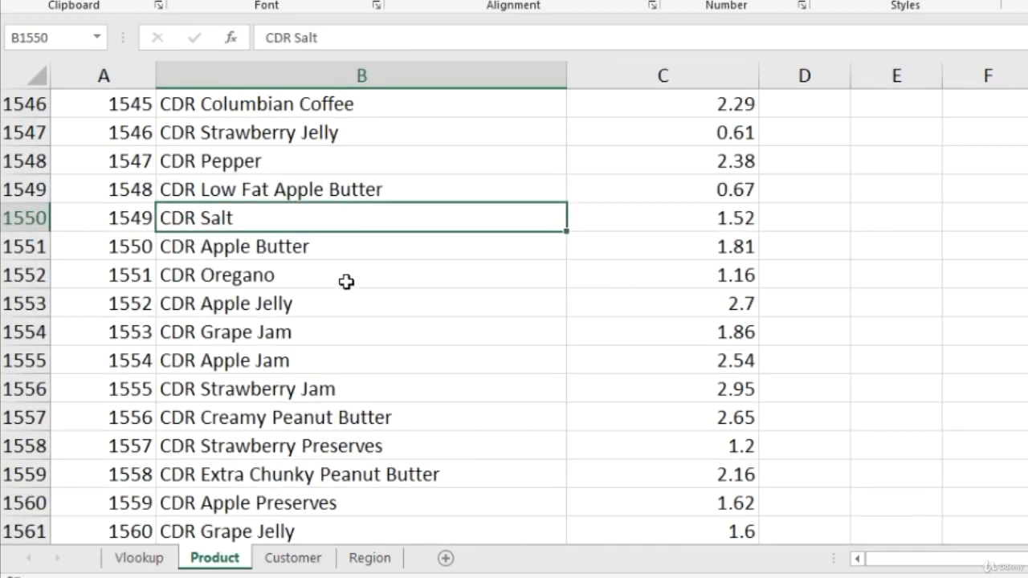
key("ctrl+f")
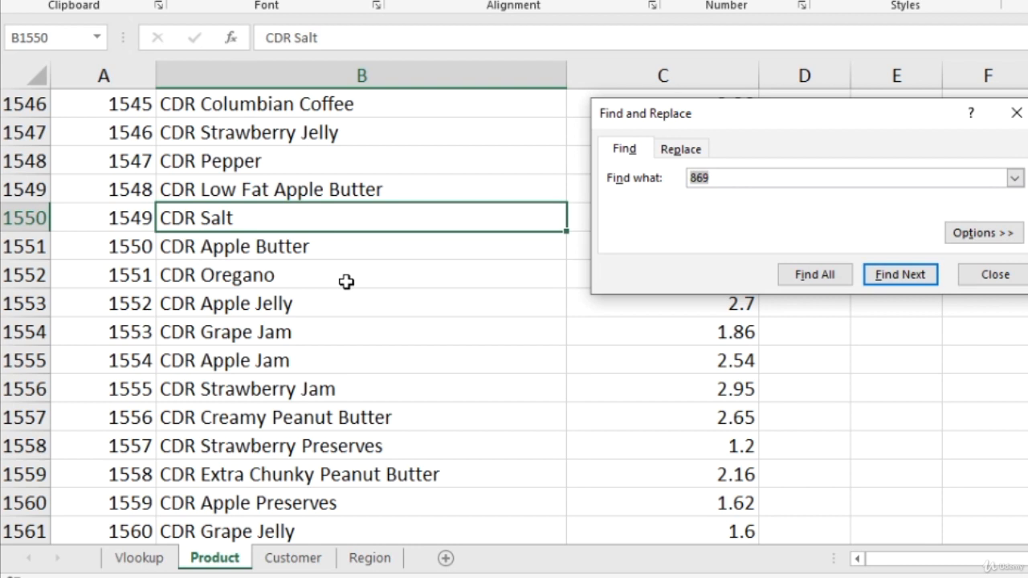
type("320")
key("Return")
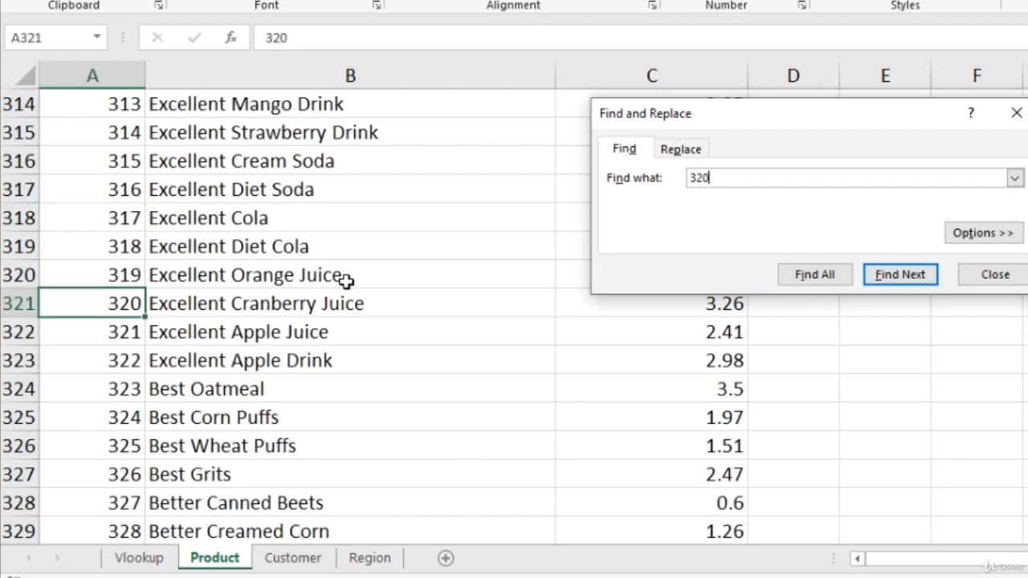
key("Escape")
key("Right")
key("Right")
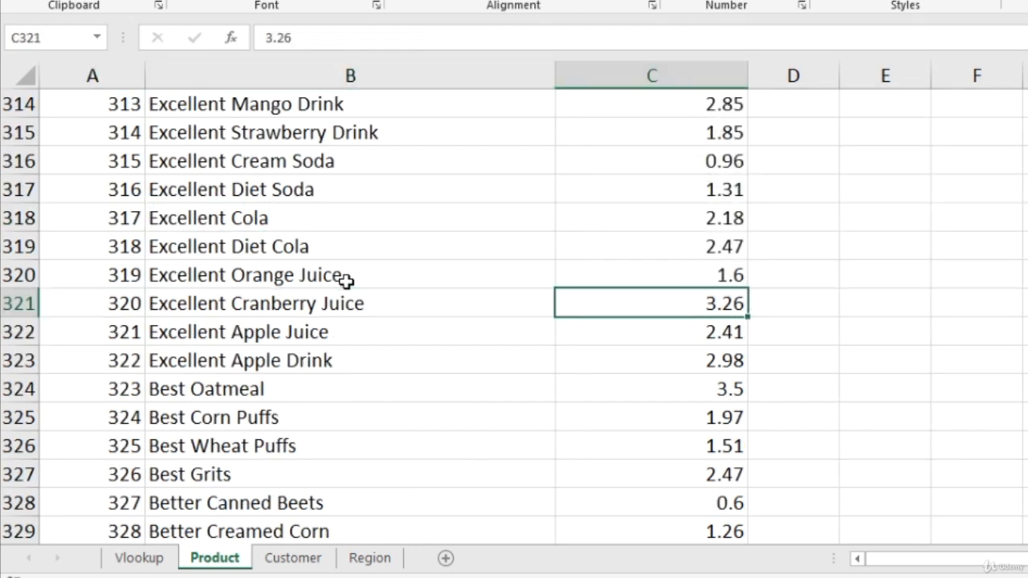
key("ctrl+Page_Up")
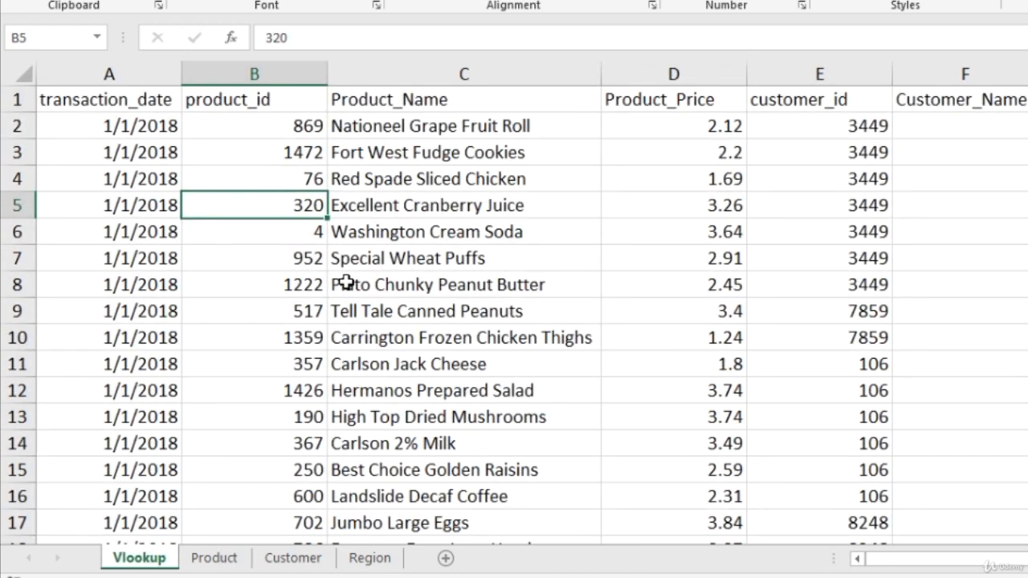
Step: Review the Vlookup sheet's headers from transaction_date to Region, and the customer_id that supplies the Customer_Name lookup
key("ctrl+Up")
key("Left")
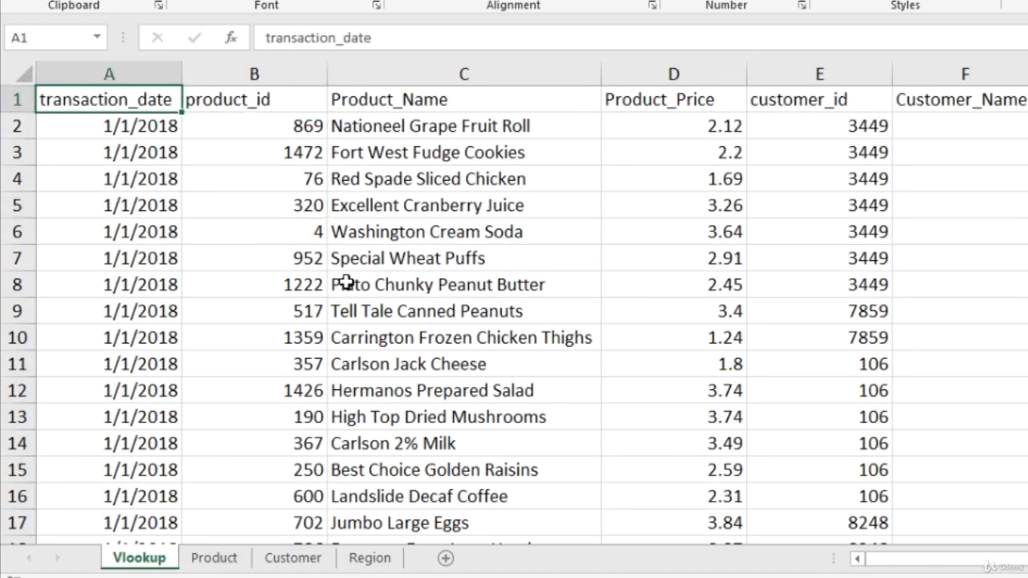
key("Right")
key("Right")
key("Right")
key("Right")
key("Right")
key("Right")
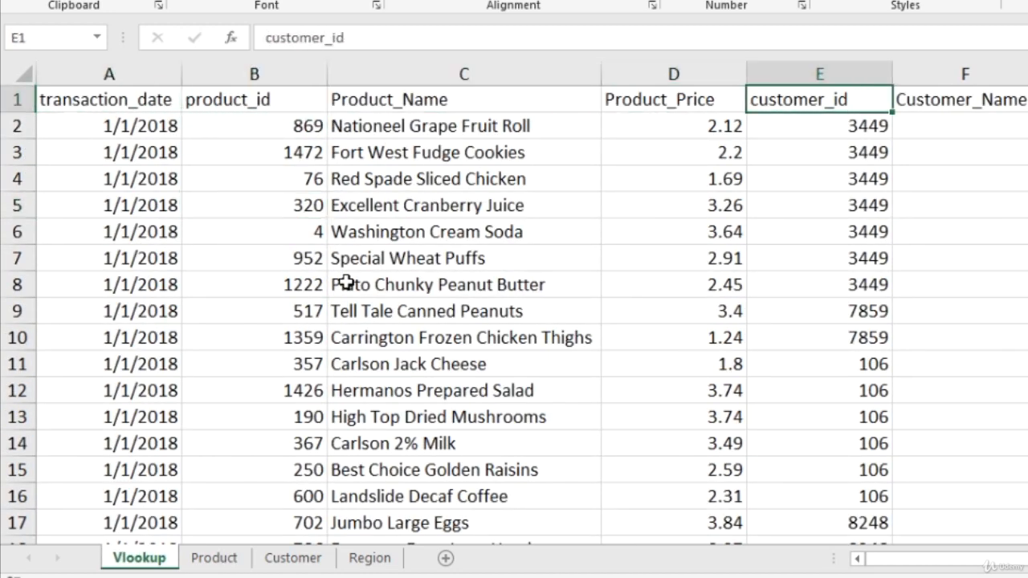
key("Right")
key("Right")
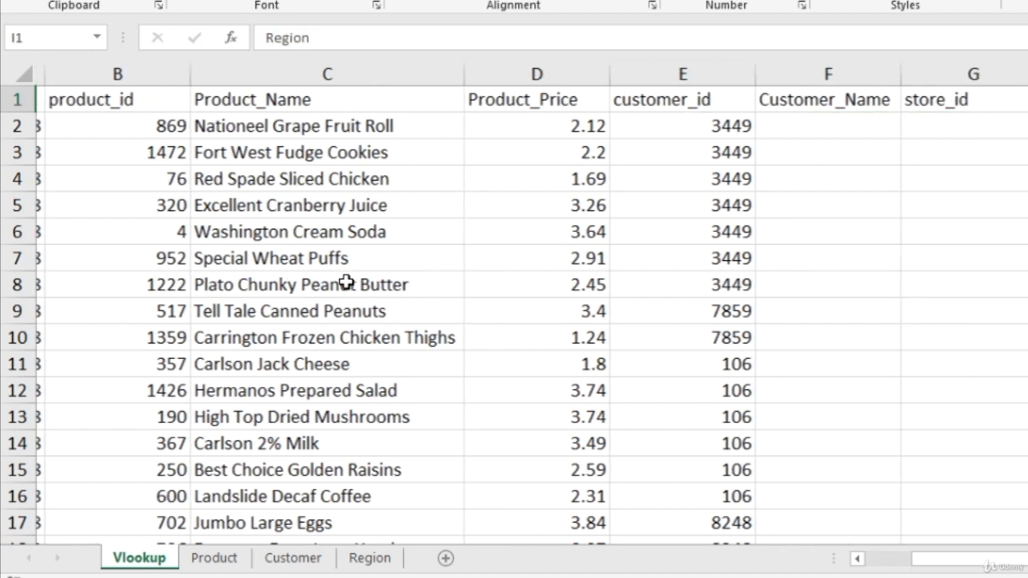
key("Left")
key("Left")
key("Left")
key("Down")
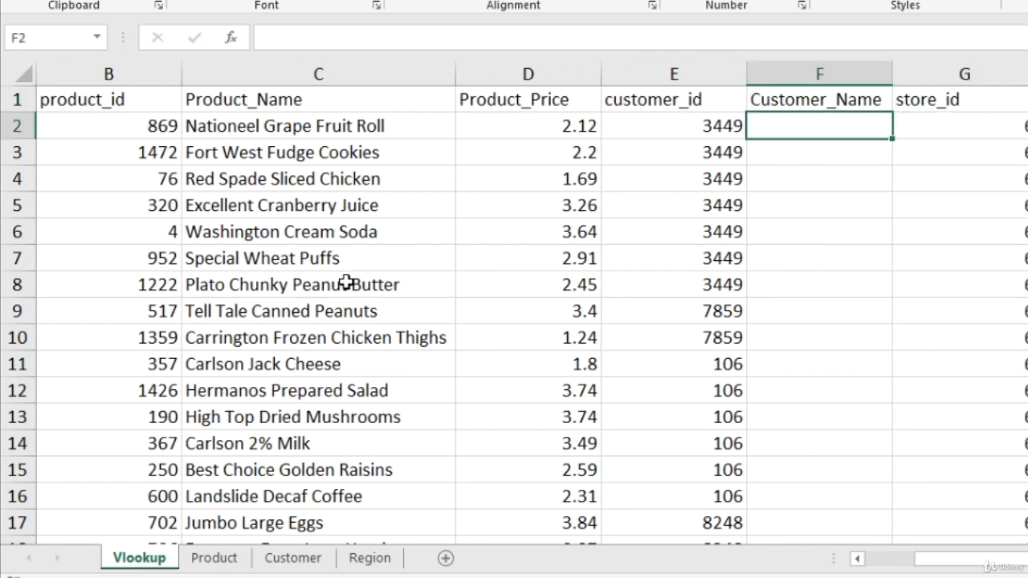
key("Left")
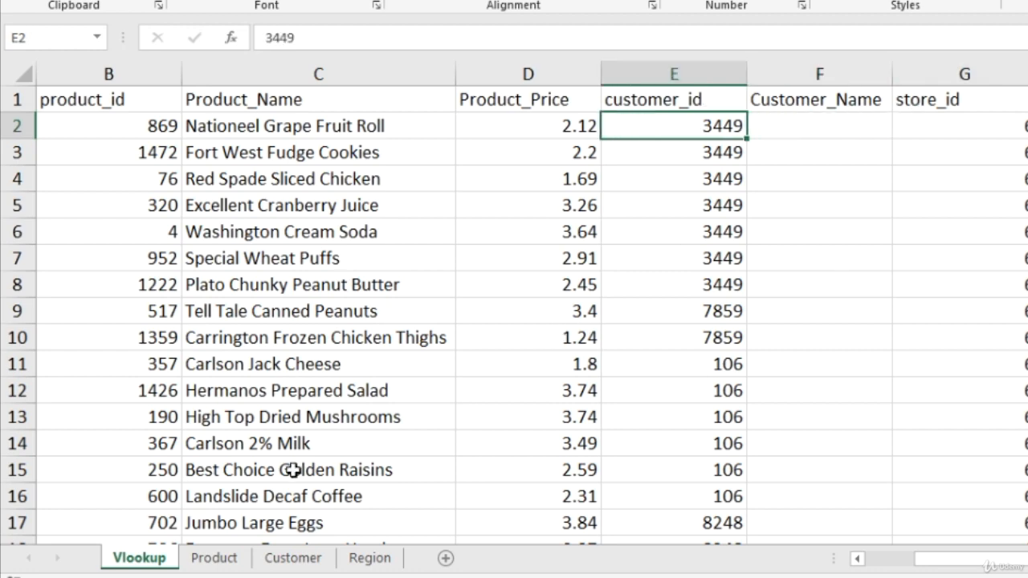
Step: Examine the customer_id and Customer_Name columns on the Customer sheet
left_click(299, 563)
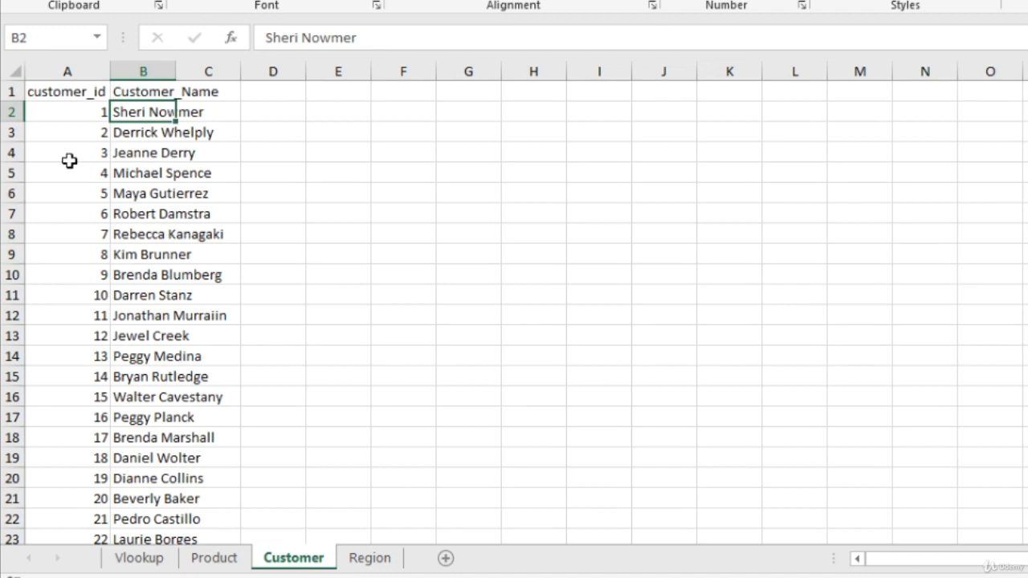
key("Up")
key("Left")
key("Down")
key("Right")
key("Left")
key("Up")
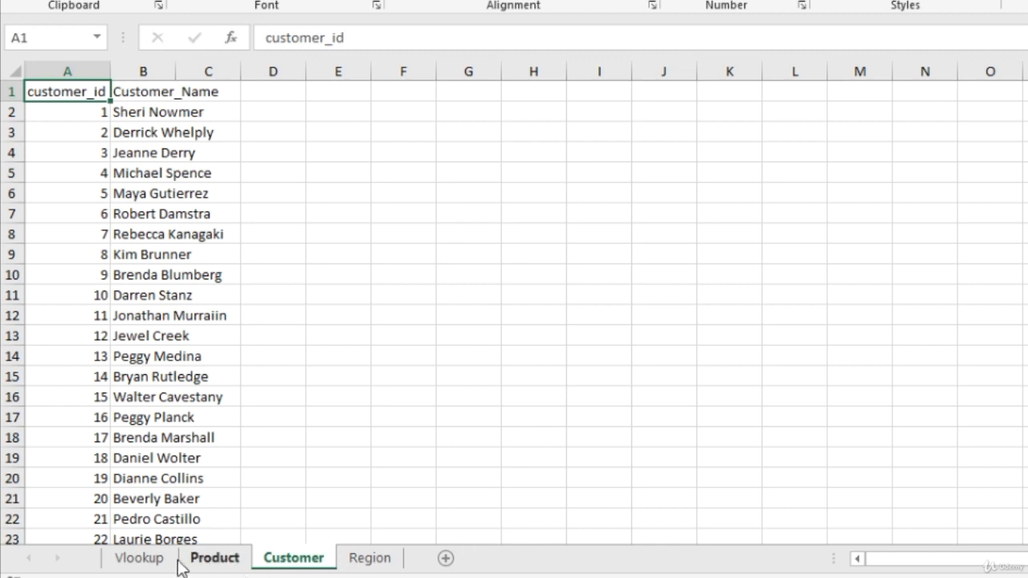
Step: Return to the Vlookup sheet and review the Customer_Name, store_id, District and Region columns
left_click(138, 558)
left_click(823, 131)
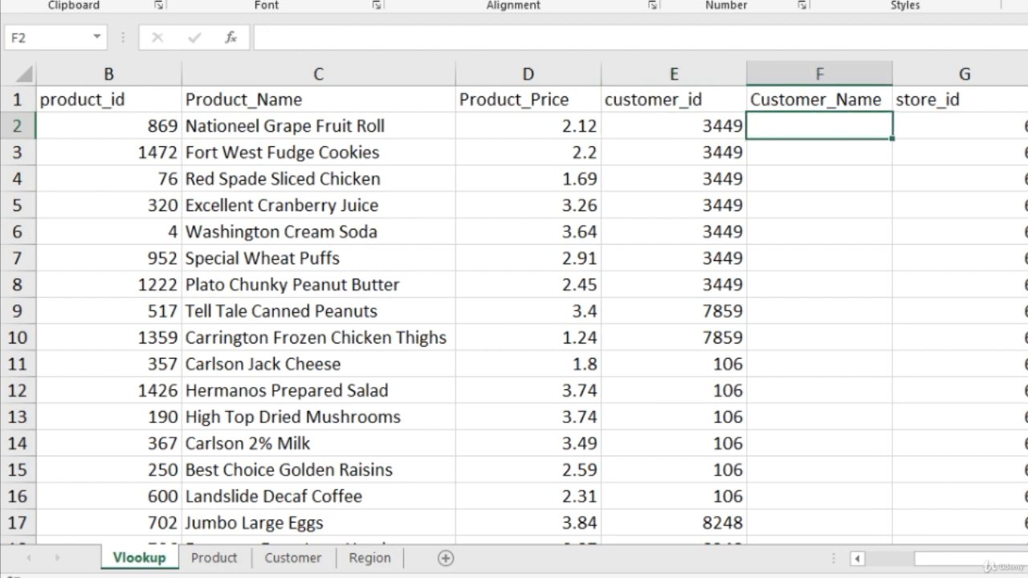
key("Right")
key("Right")
key("Right")
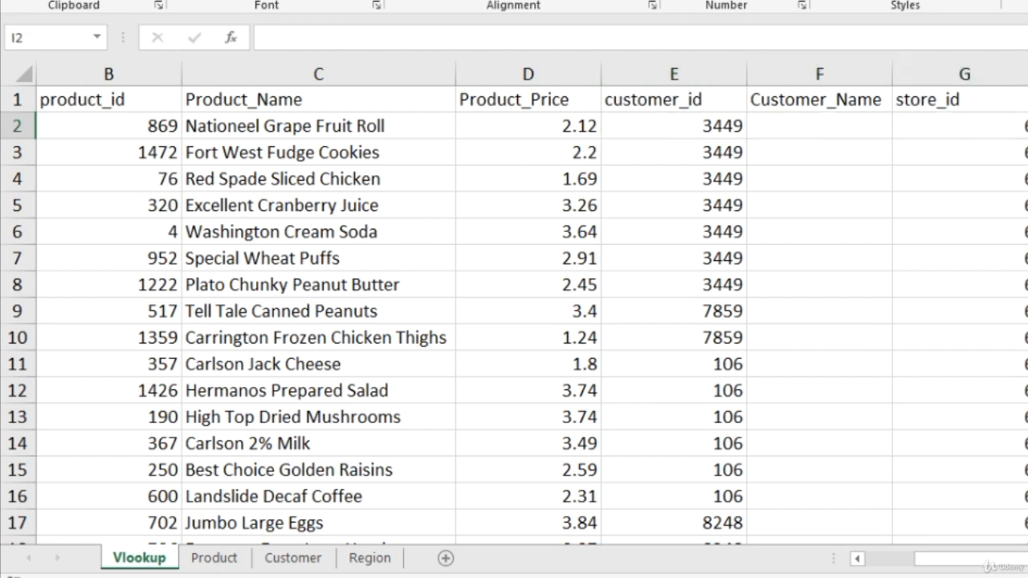
key("Right")
key("Right")
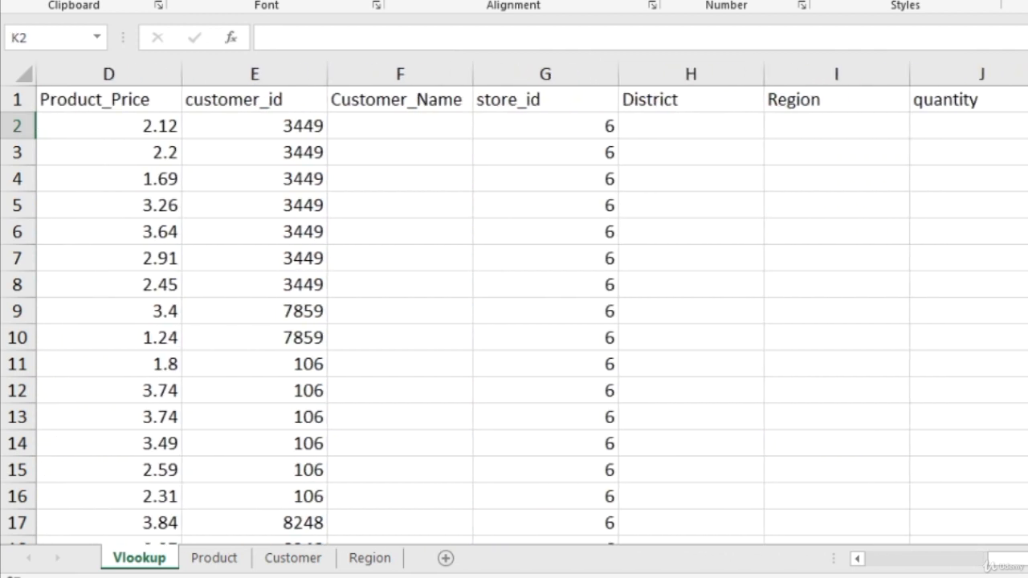
key("Left")
key("Left")
key("Left")
key("Left")
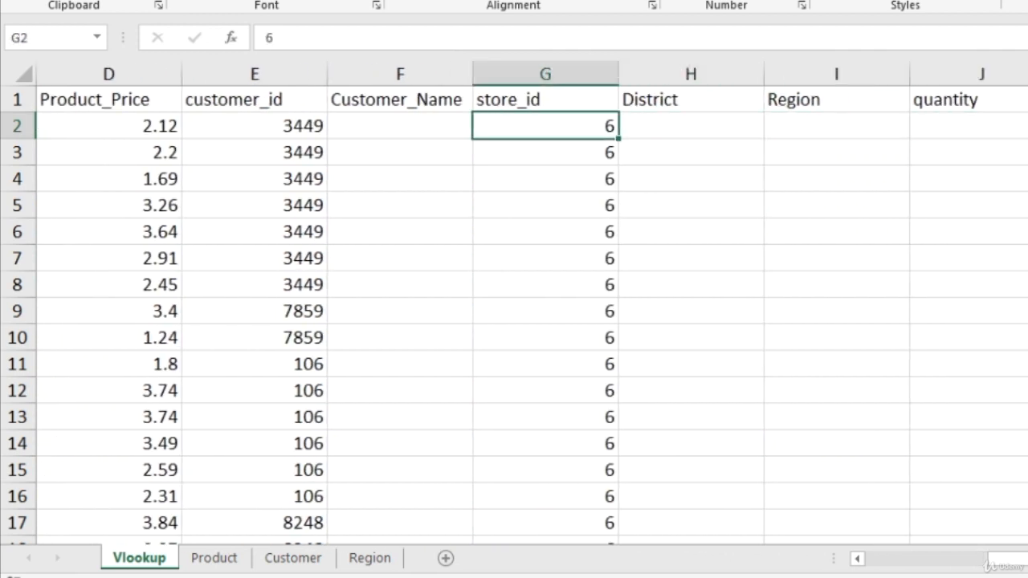
key("Right")
key("Right")
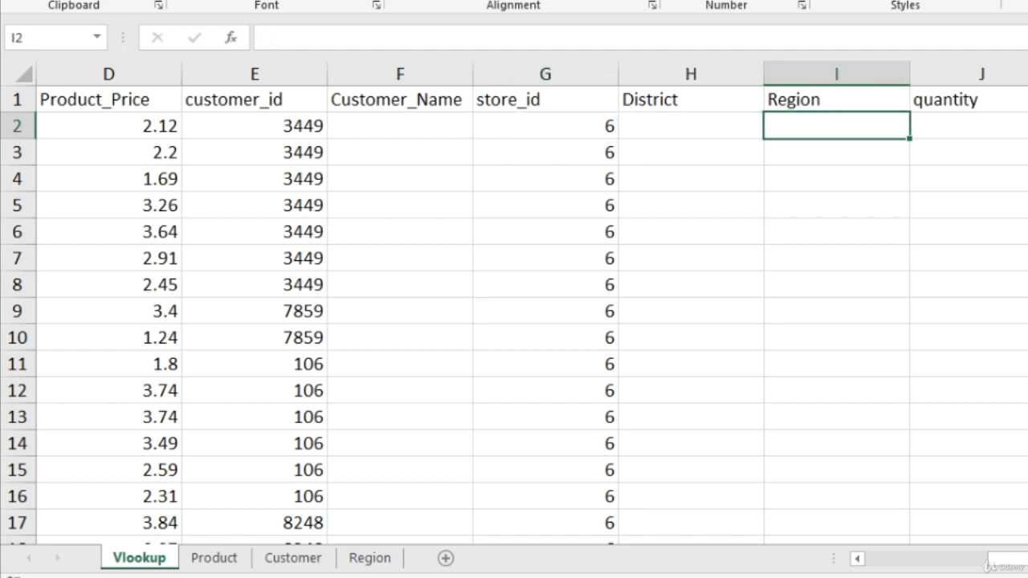
Step: Examine the region_id, sales_district and sales_region columns on the Region sheet, and return to the Vlookup sheet
left_click(371, 562)
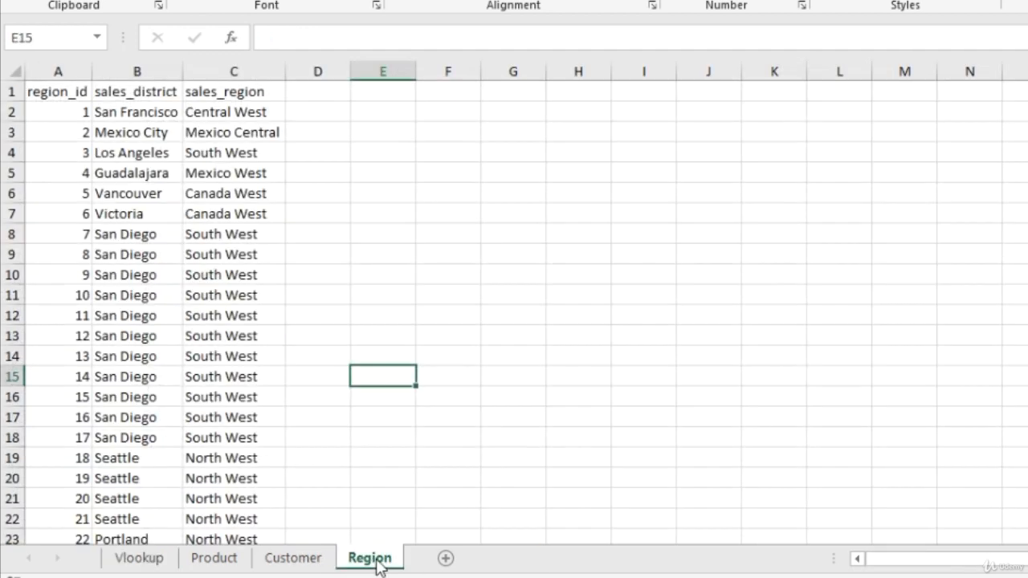
left_click(64, 91)
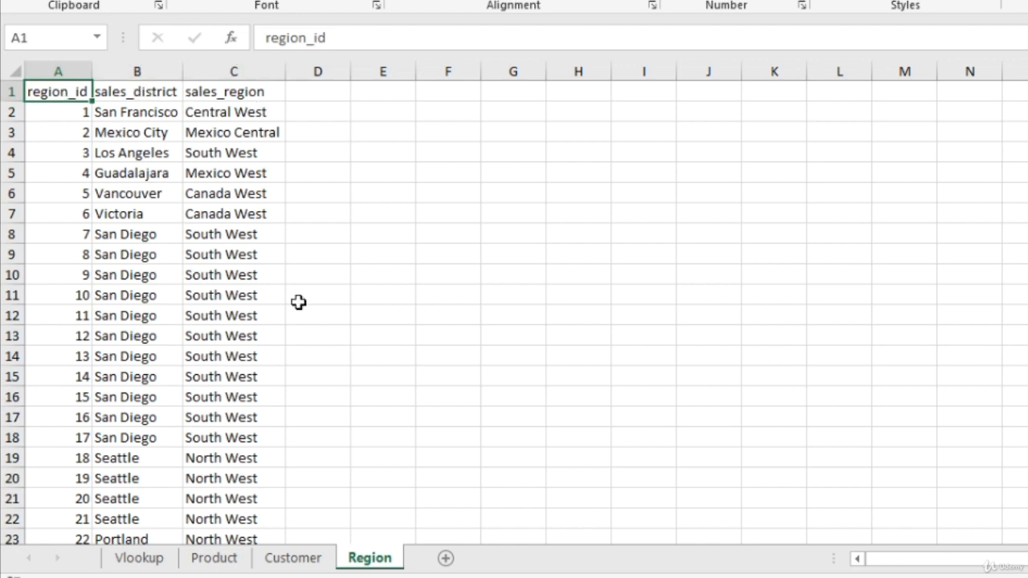
left_click(138, 559)
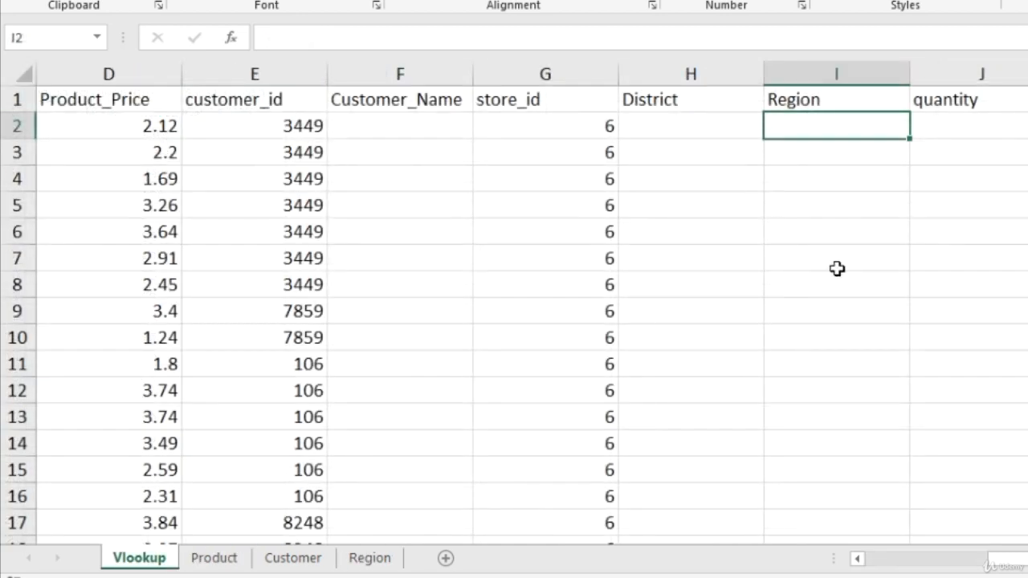
key("Left")
key("Left")
key("Left")
key("Left")
key("Left")
key("Left")
key("Left")
key("Left")
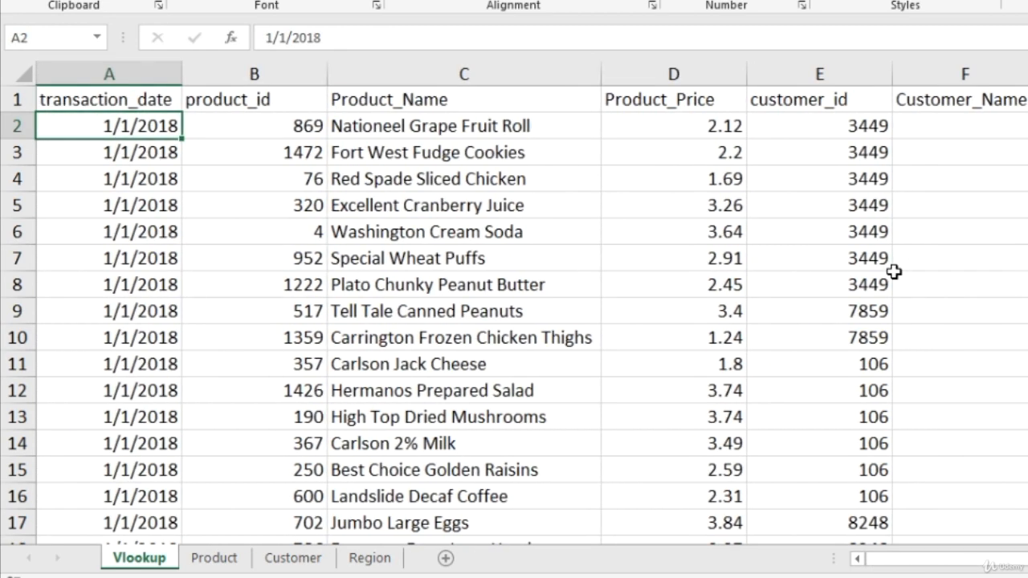
key("Right")
key("Right")
key("Right")
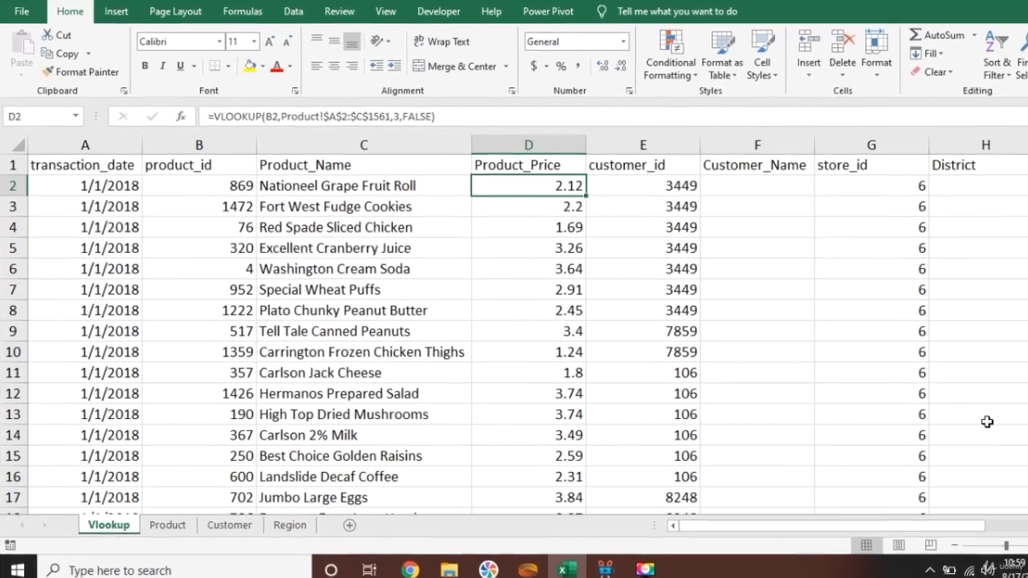
key("Left")
key("Left")
key("Left")
Step: Clear all the Product_Price formulas from D2 down to the last data row, keeping the header
key("Right")
key("Right")
key("Right")
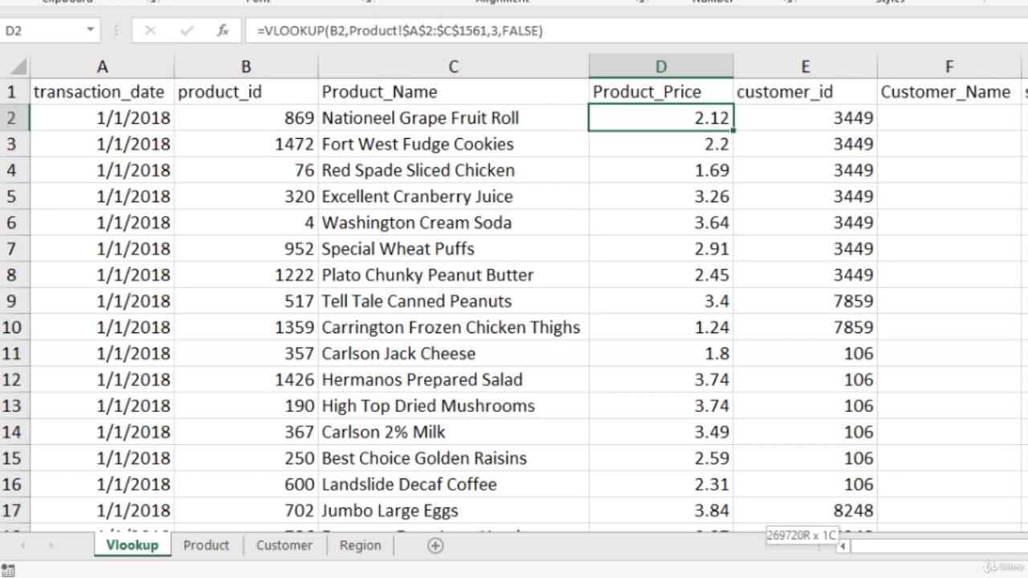
key("ctrl+shift+Down")
key("Delete")
key("Up")
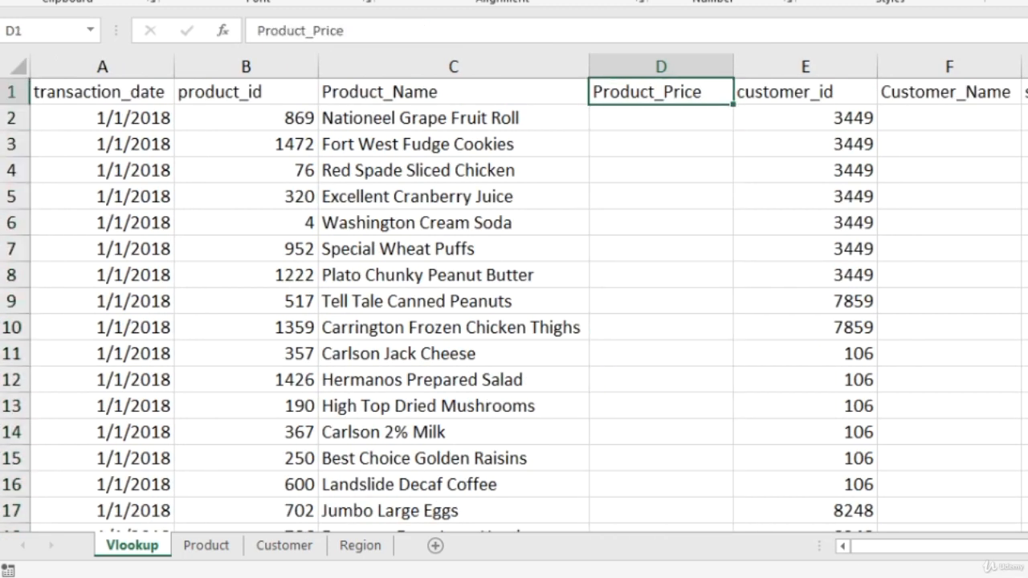
key("Down")
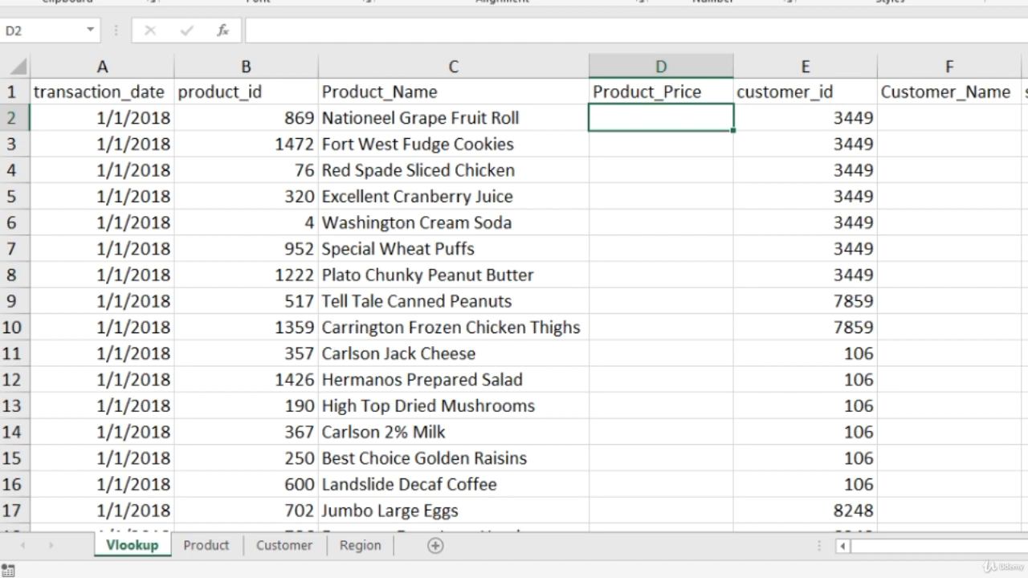
left_click(454, 118)
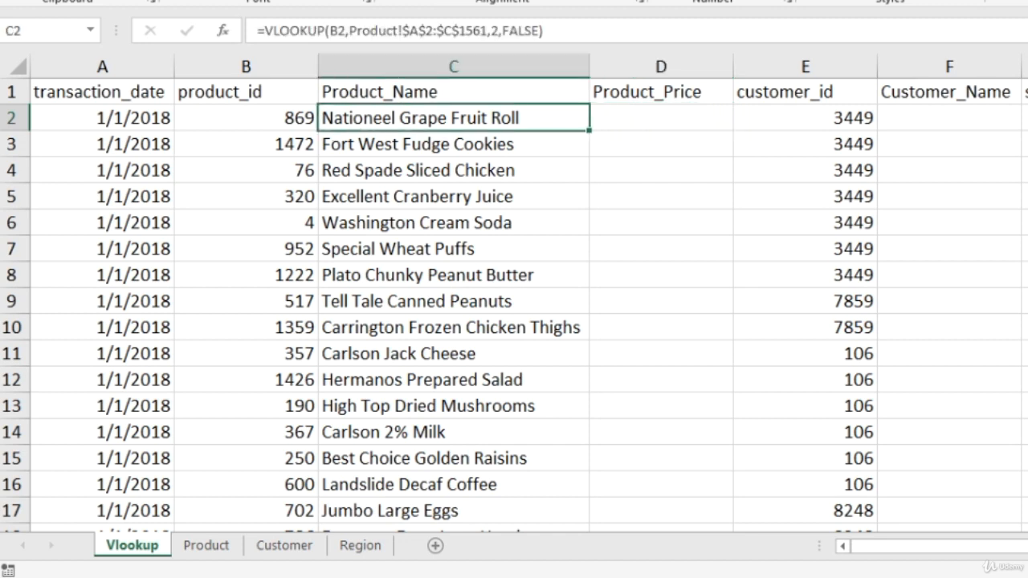
key("ctrl+c")
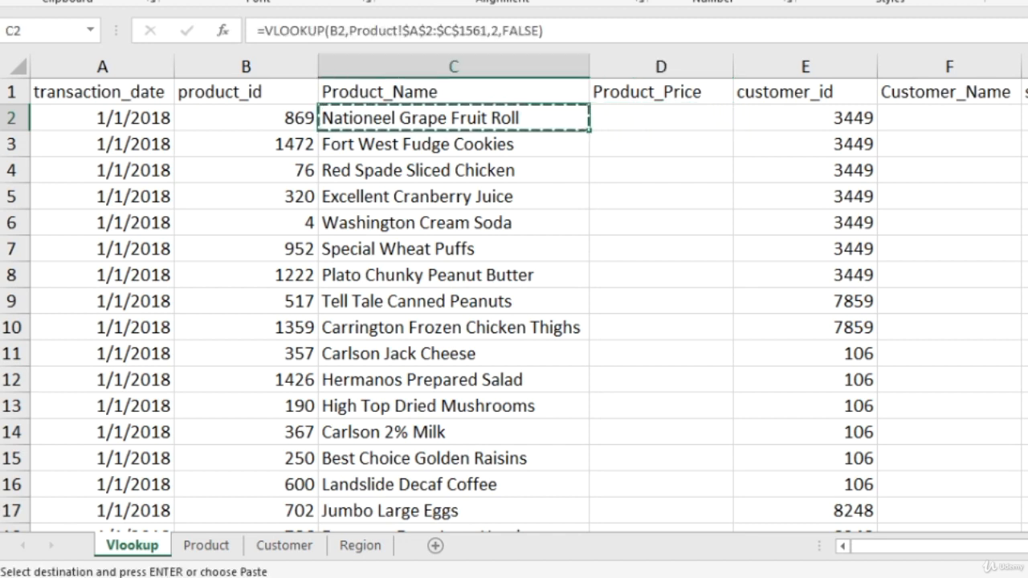
left_click(661, 118)
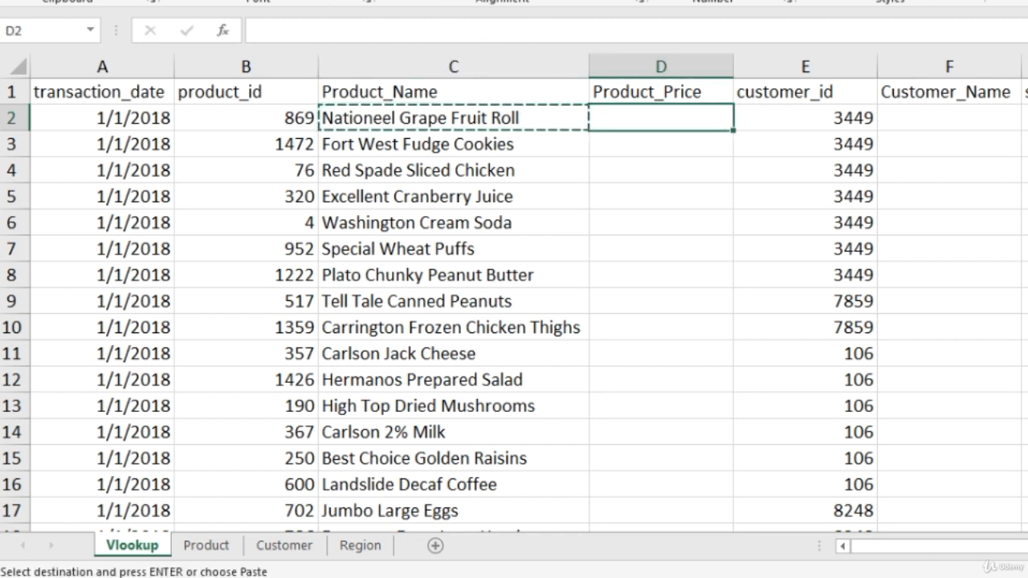
left_click(453, 118)
key("Escape")
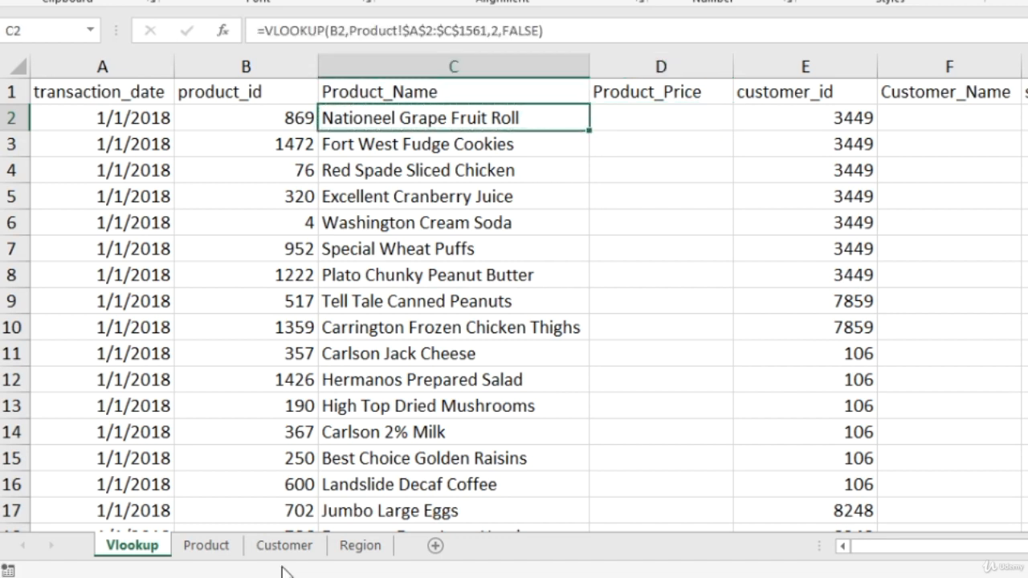
Step: Examine the Product_id, Product_name and Product_retail_price columns on the Product sheet, and return to the Vlookup sheet
left_click(210, 547)
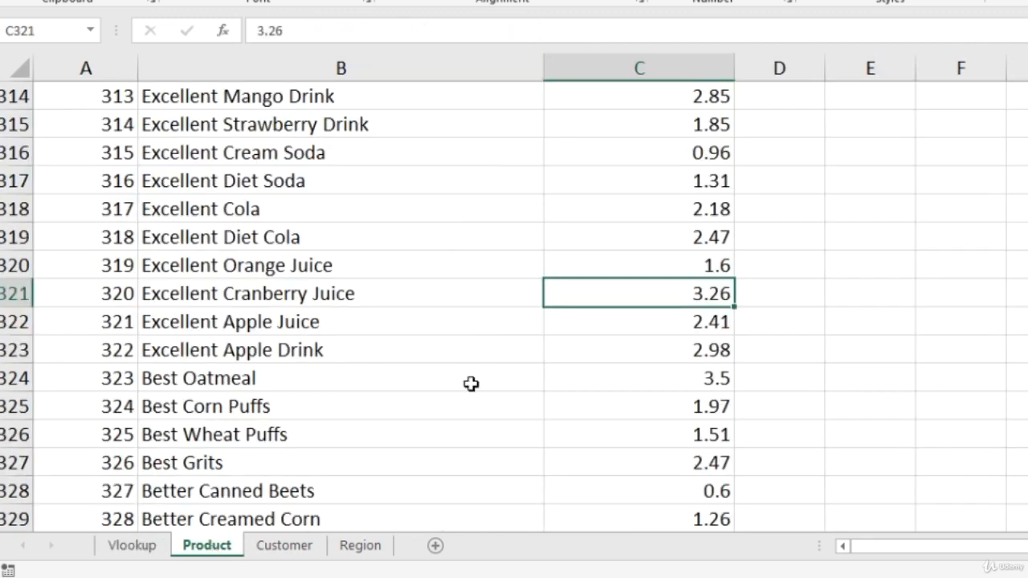
left_click(599, 228)
key("ctrl+Up")
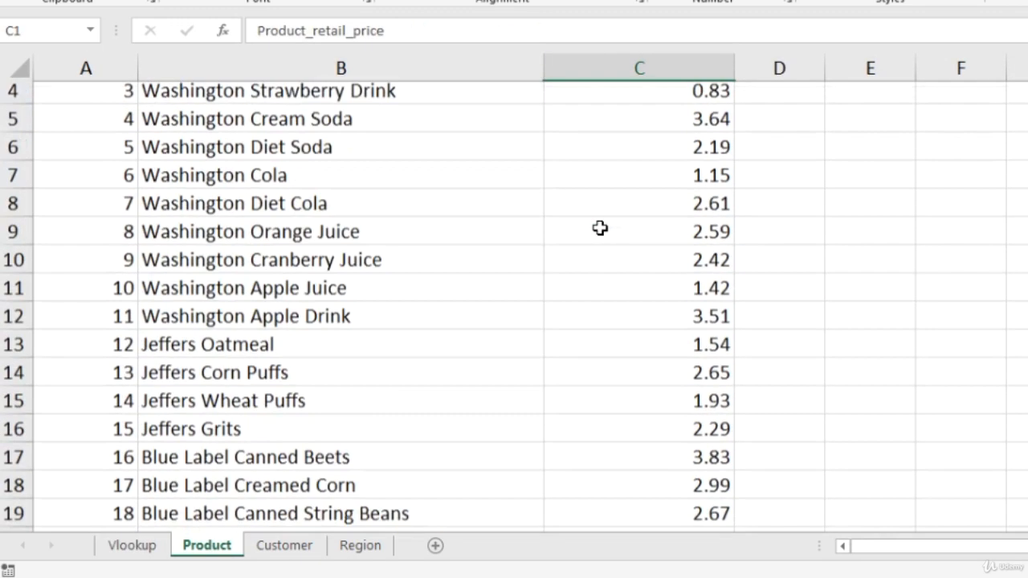
key("Left")
key("Right")
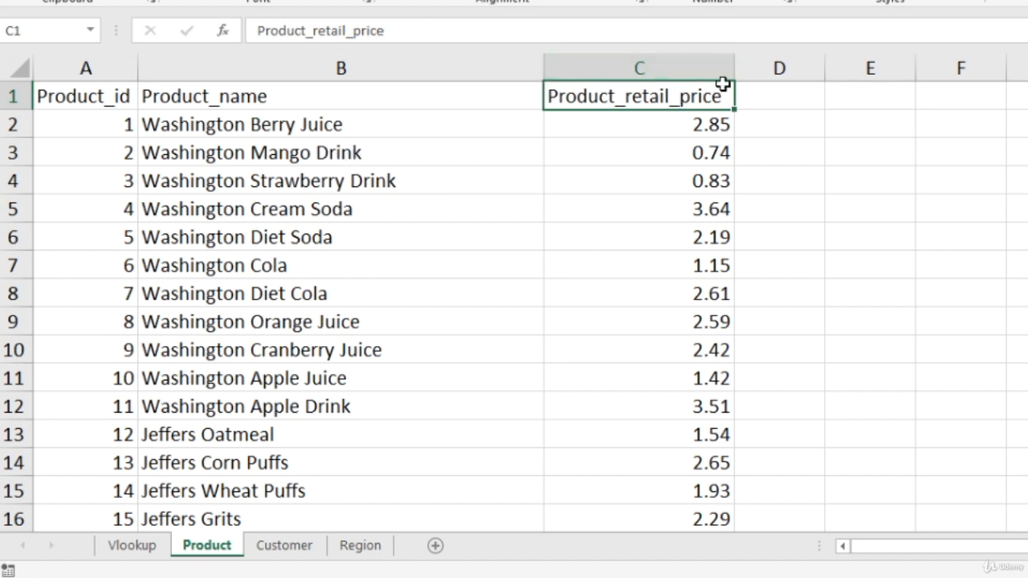
left_click(133, 550)
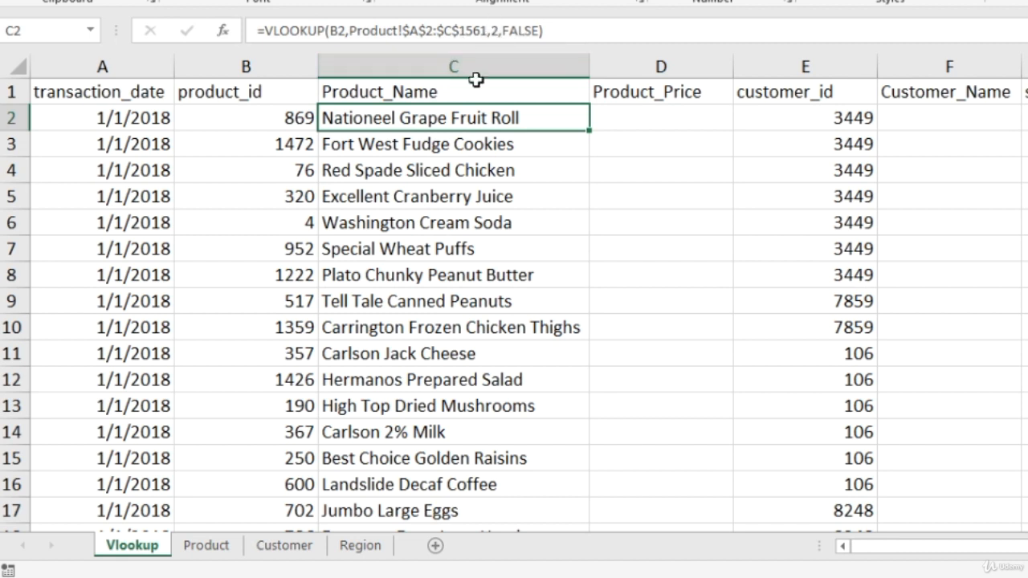
Step: Copy the Product_Name lookup formula from C2 into the first Product_Price cell, D2
key("ctrl+c")
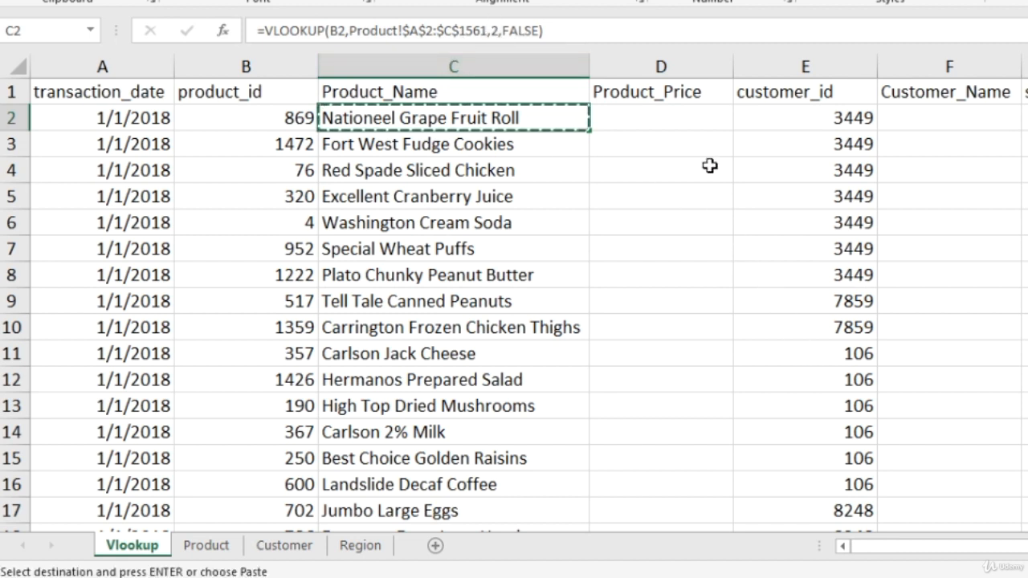
left_click(692, 125)
key("ctrl+v")
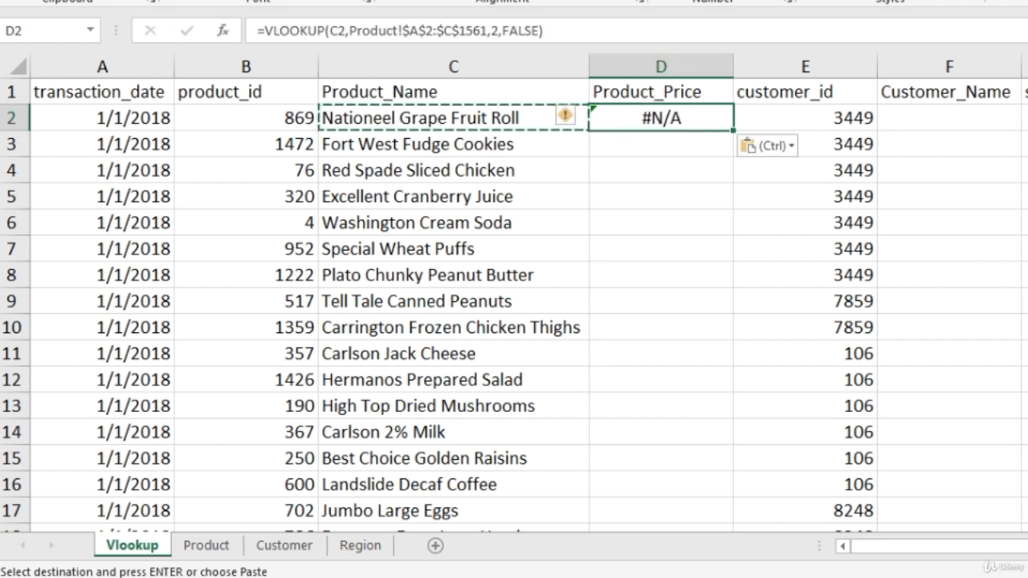
Step: Change the column index number in D2's VLOOKUP formula to 3
key("F2")
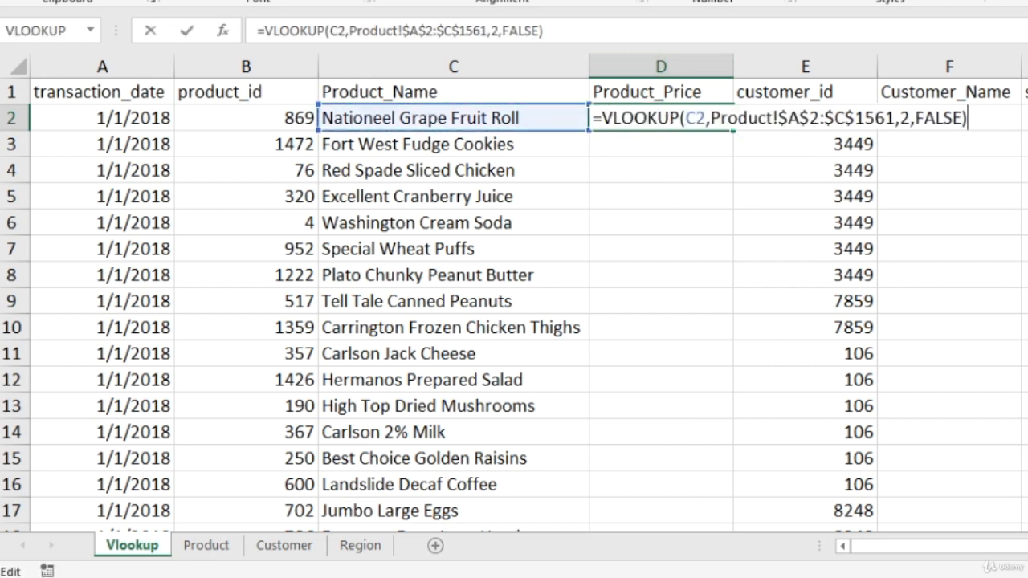
key("Left")
key("Left")
key("Left")
key("Left")
key("Left")
key("Left")
key("Left")
key("Left")
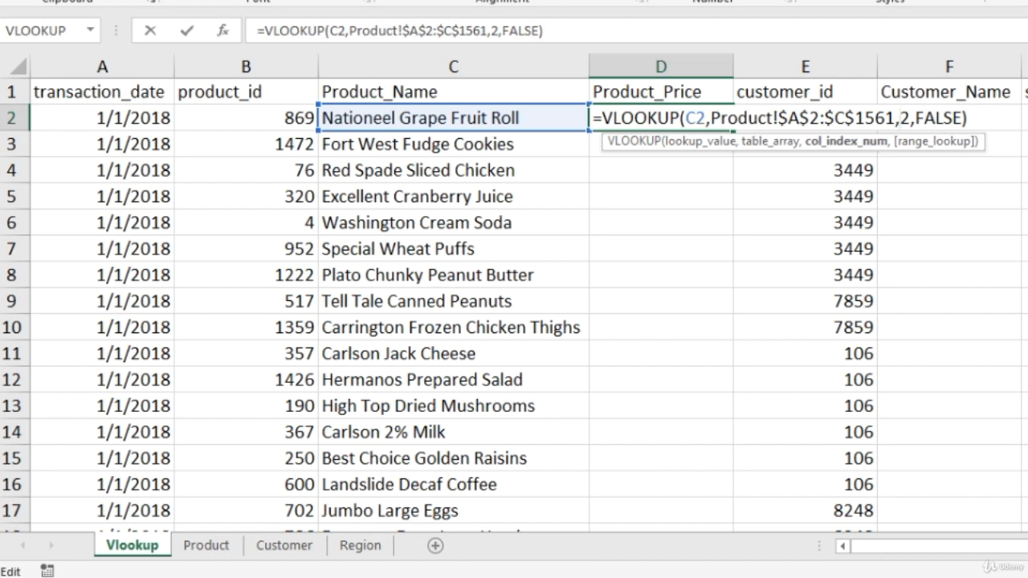
key("Delete")
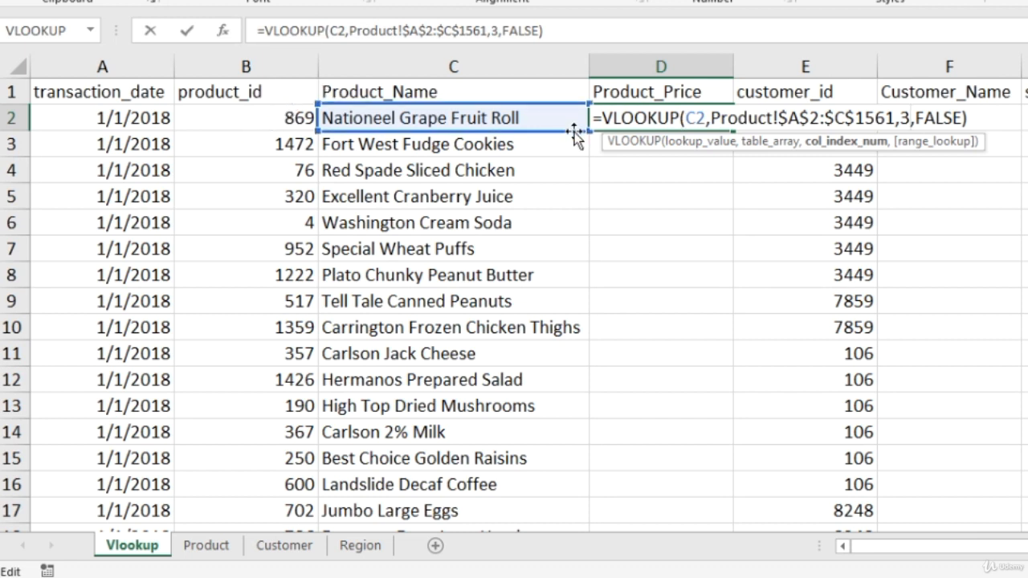
Step: Change the lookup value in D2's VLOOKUP to B2 and enter the formula
left_click(696, 118)
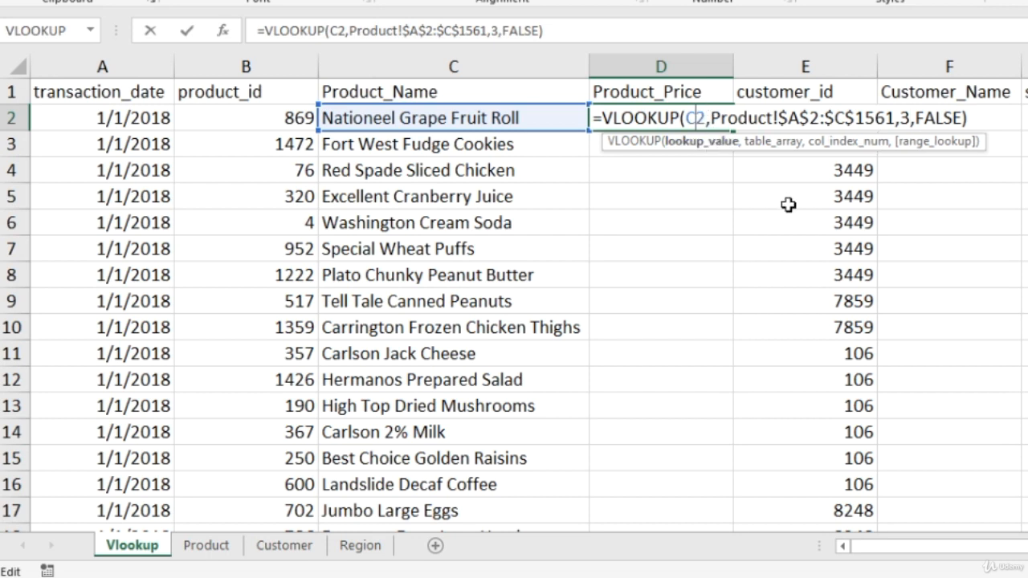
key("BackSpace")
type("B")
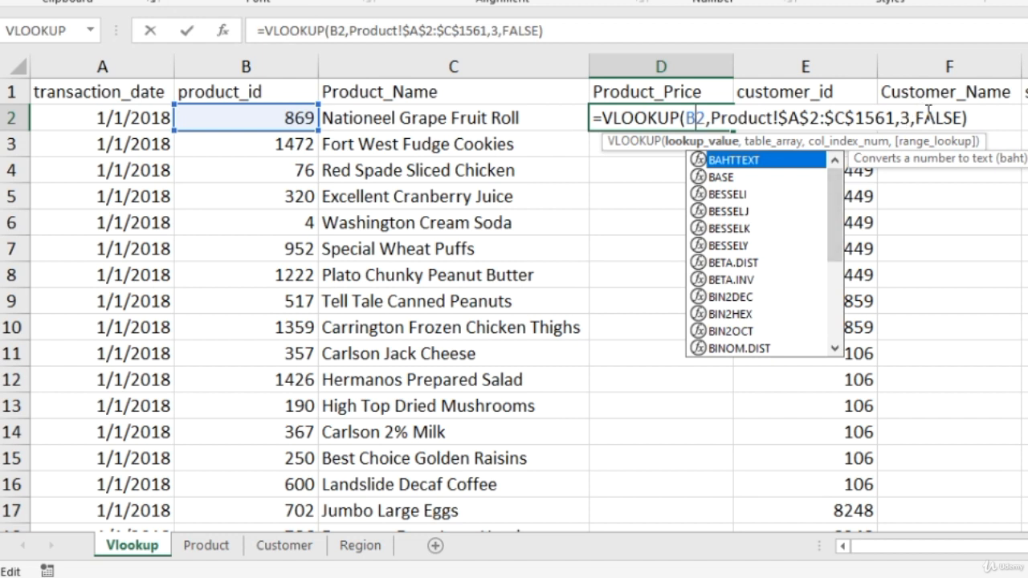
key("Down")
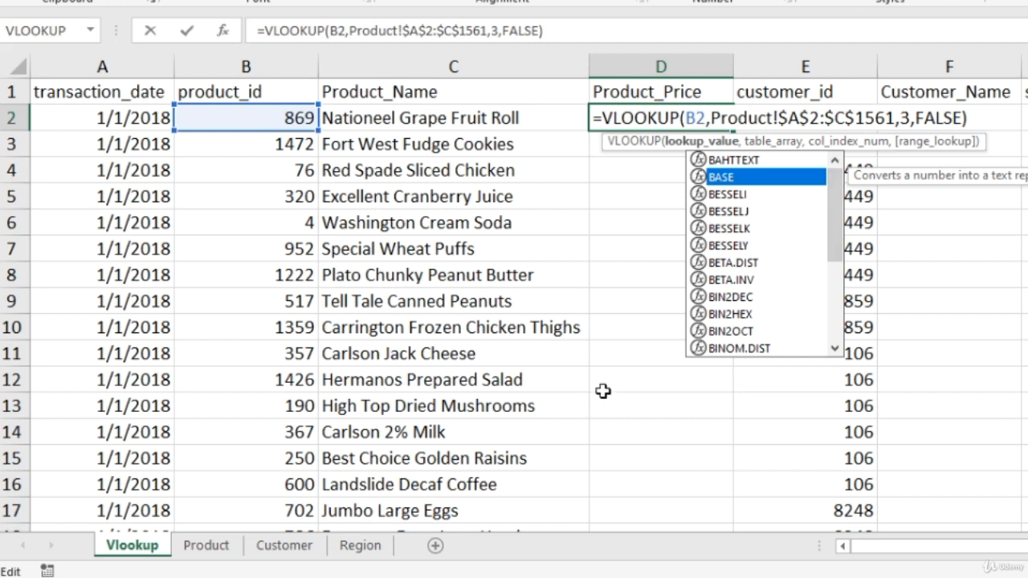
key("Escape")
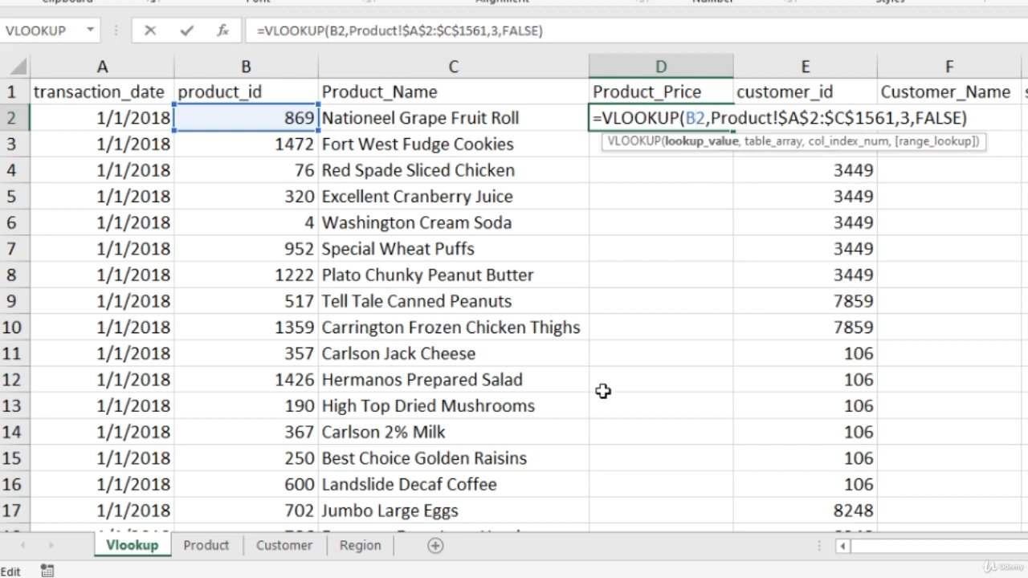
key("Return")
key("Up")
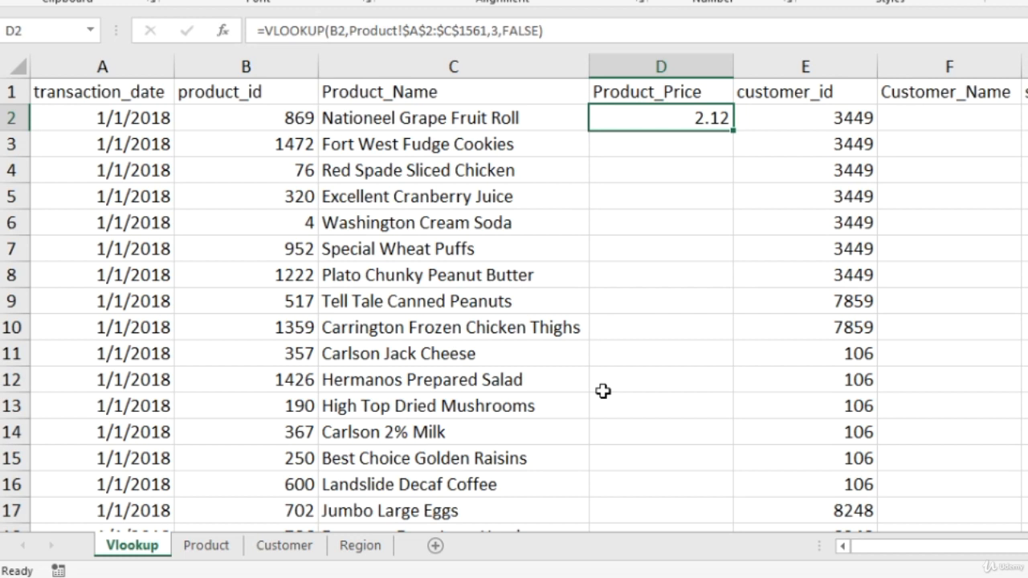
Step: Copy D2's price lookup formula down the Product_Price column to the last data row, 269721
key("ctrl+c")
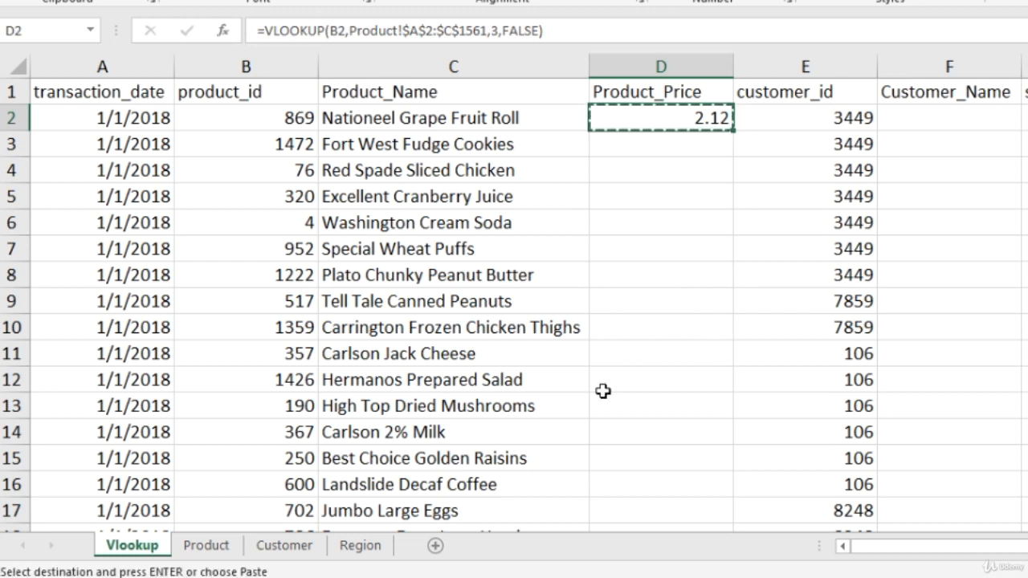
key("ctrl+Left")
key("Right")
key("Right")
key("ctrl+Down")
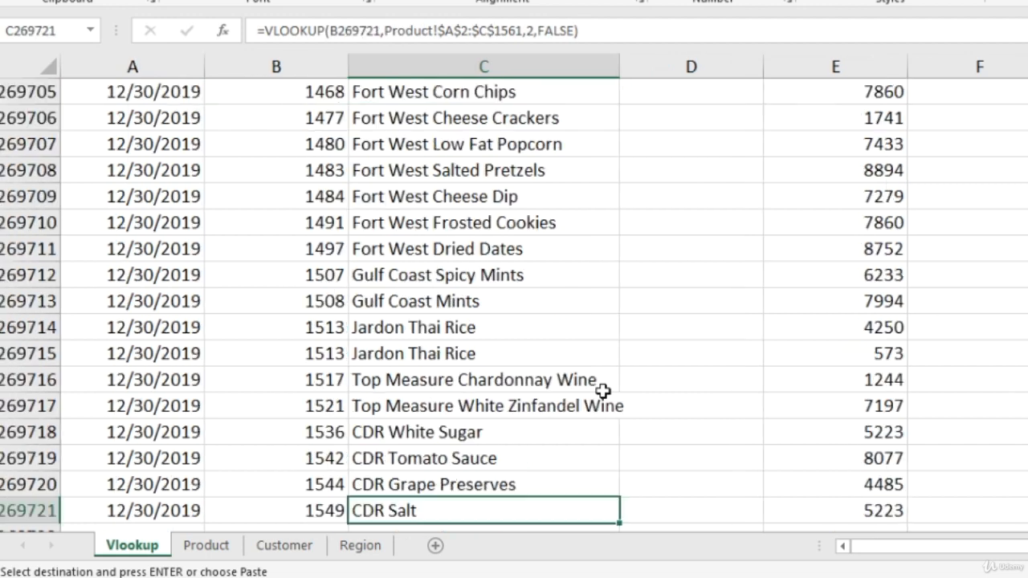
key("Right")
key("ctrl+shift+Up")
key("Return")
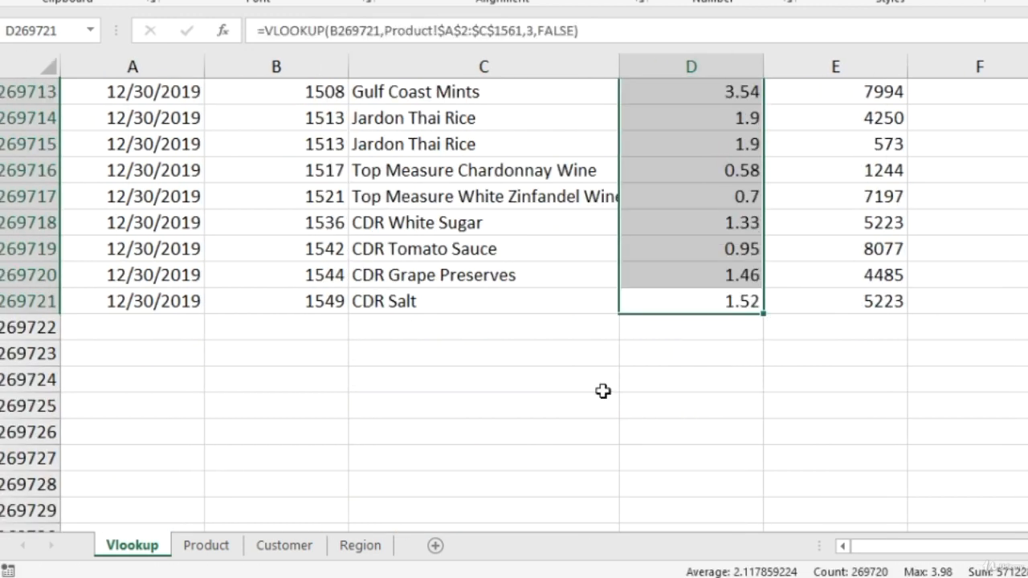
Step: Clear the Product_Price lookup formulas from D2 through D269721, leaving the header in place
key("ctrl+Up")
key("Down")
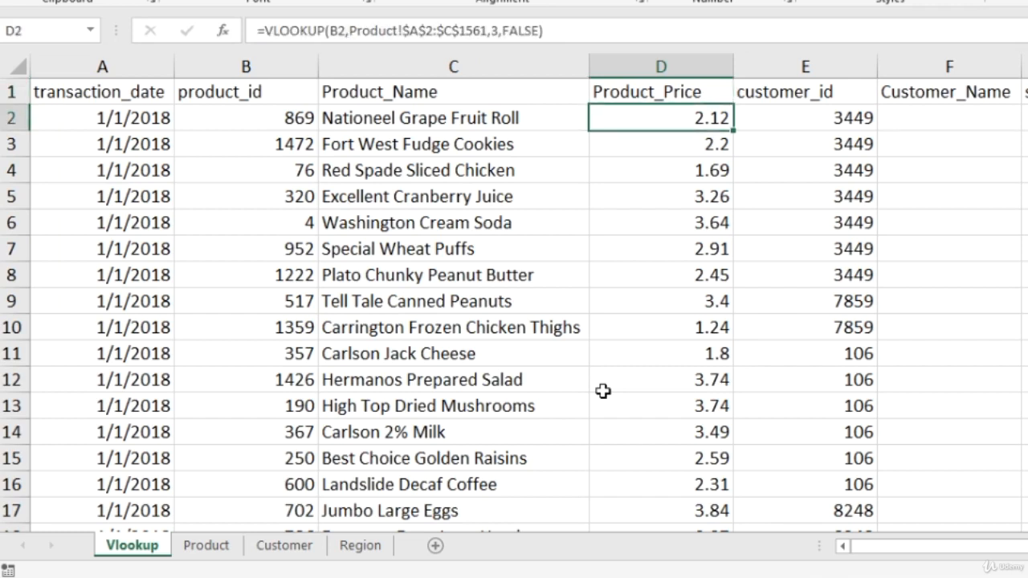
key("ctrl+shift+Down")
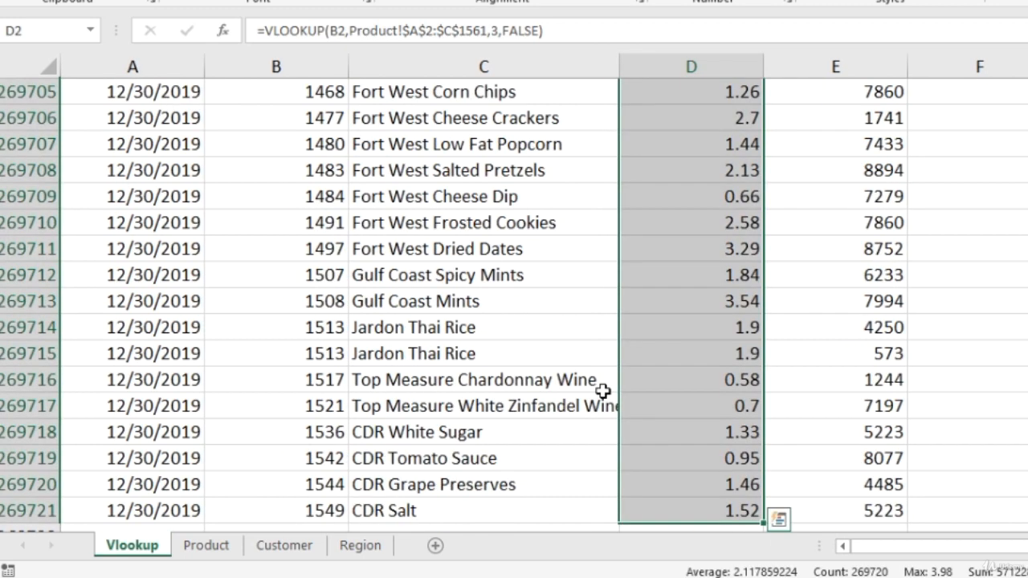
key("ctrl+BackSpace")
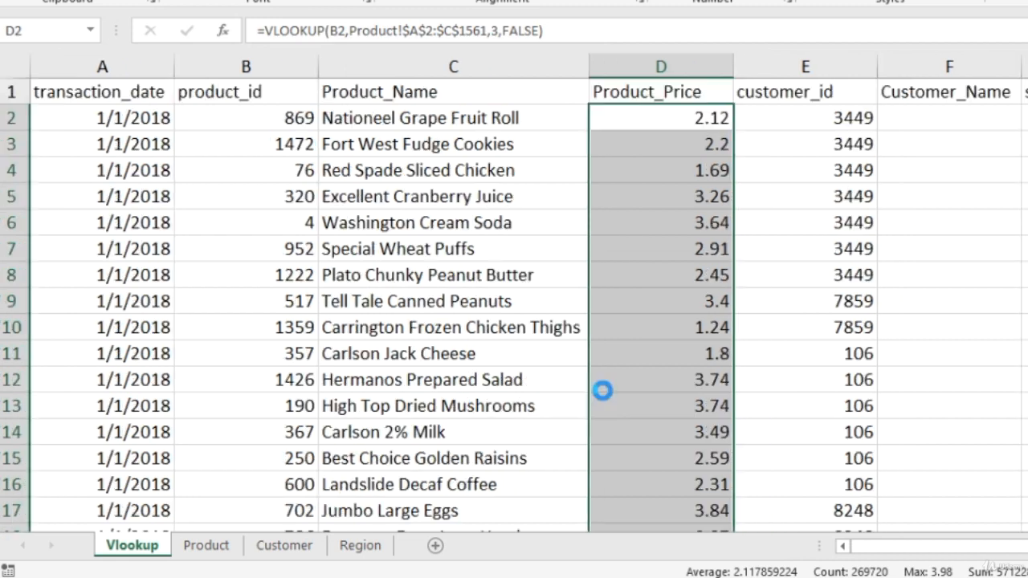
key("Delete")
key("Up")
key("Down")
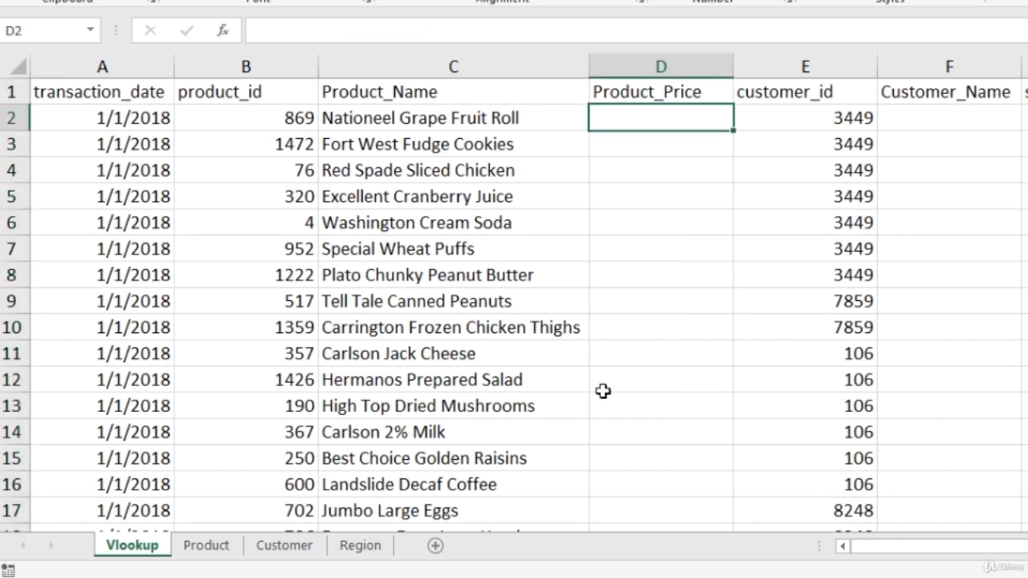
key("Left")
key("ctrl+c")
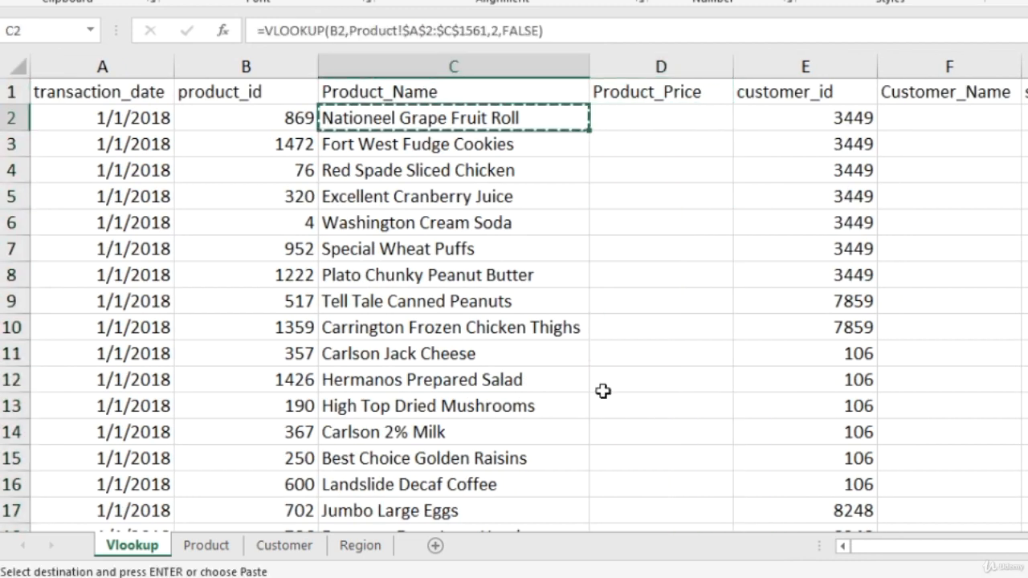
key("Right")
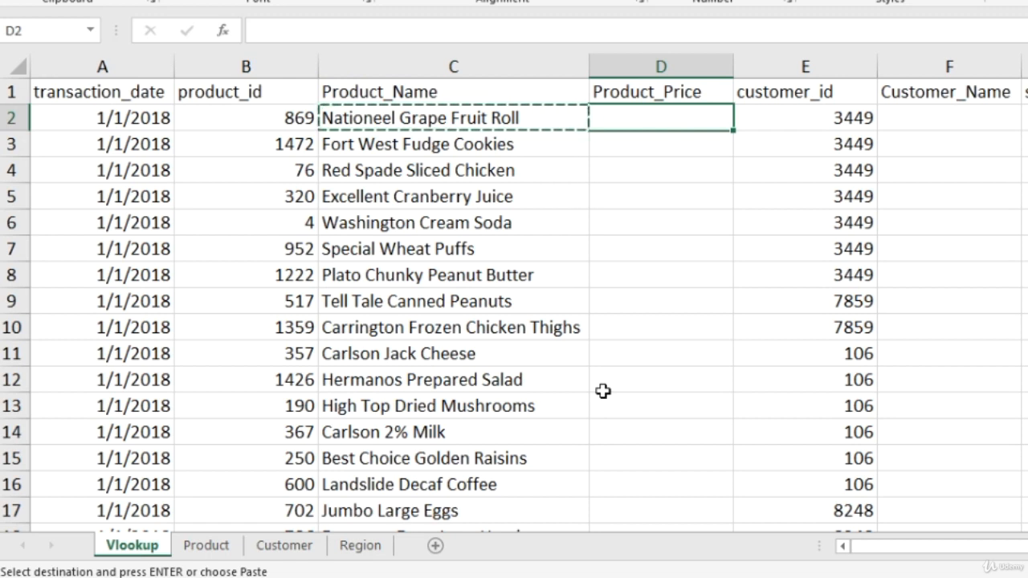
key("Escape")
Step: Lock the lookup value's column in C2's Product_Name formula so that it reads =VLOOKUP($B2,Product!$A$2:$C$1561,2,FALSE)
key("Left")
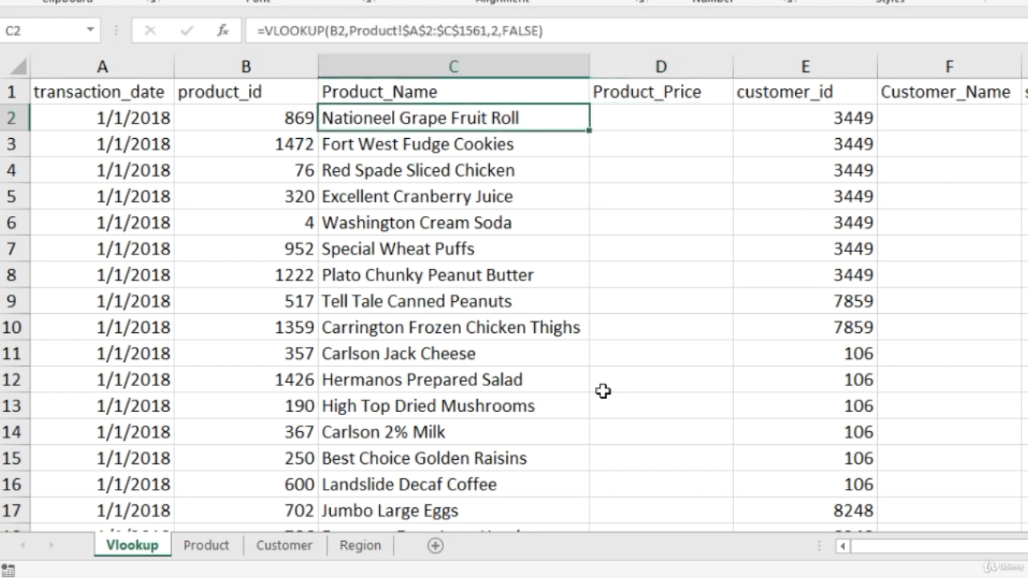
key("F2")
key("Left")
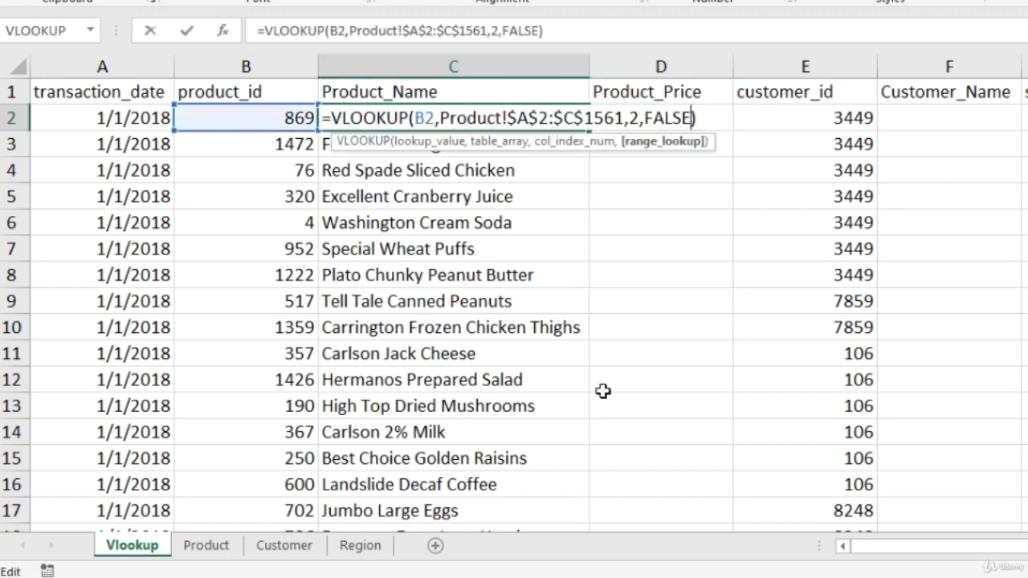
key("Right")
key("Left")
key("Left")
key("Left")
key("Left")
key("Left")
key("Left")
key("Left")
key("Left")
key("Left")
key("Left")
key("Left")
key("Left")
key("Left")
key("Left")
key("Left")
key("Left")
key("Left")
key("Left")
key("Left")
key("Left")
key("Left")
key("Left")
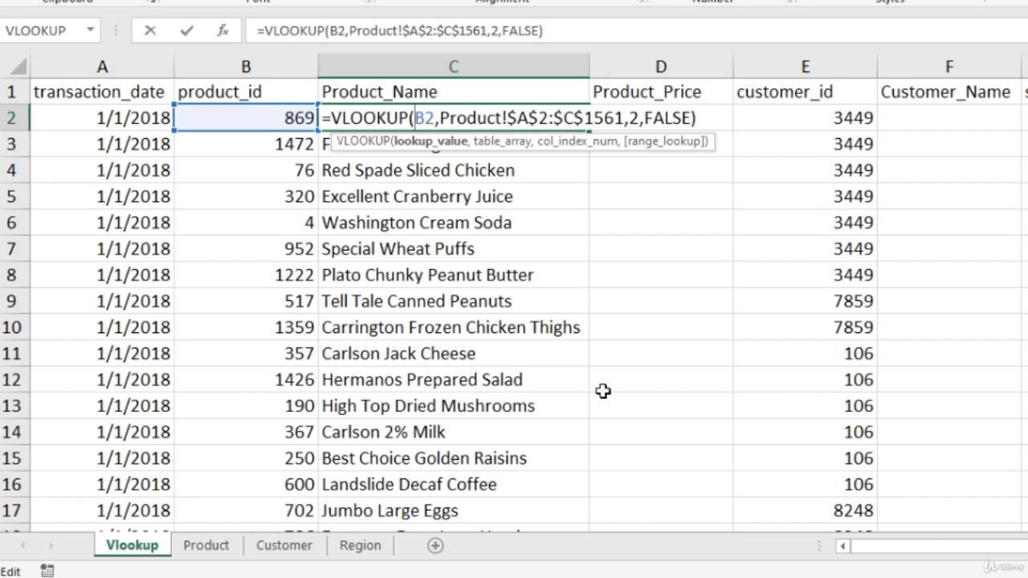
type("$")
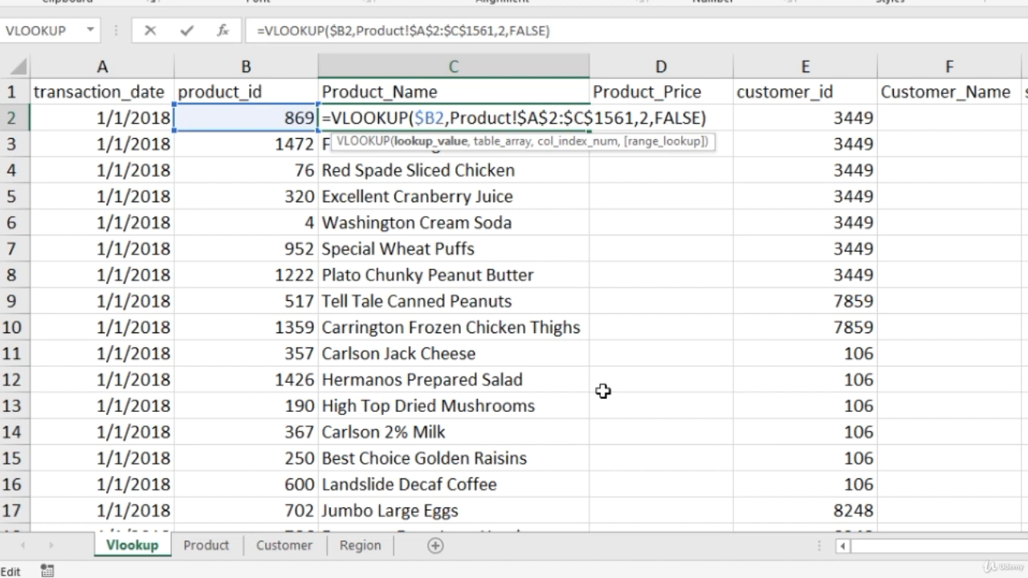
key("Return")
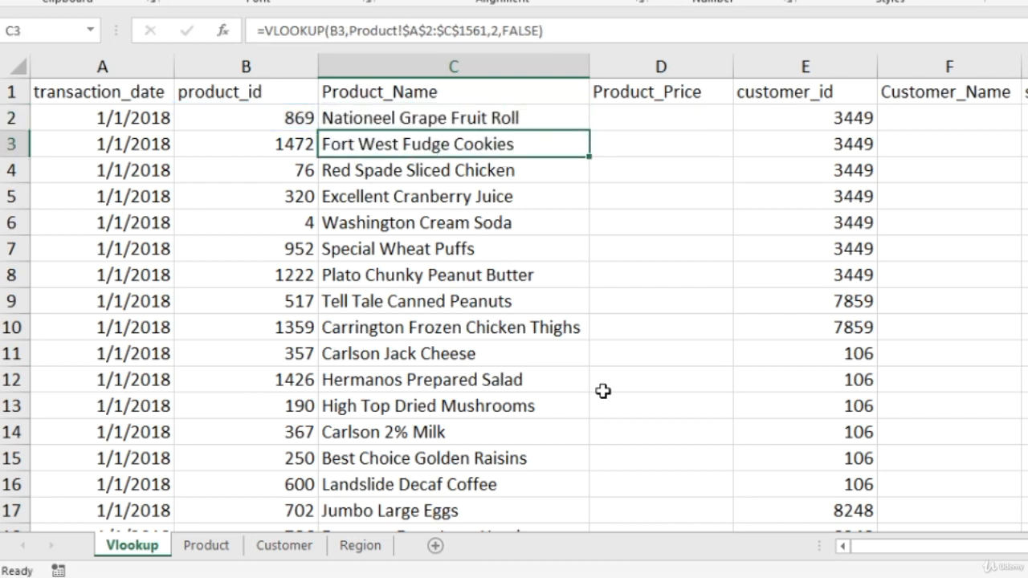
Step: Copy the Product_Name formula with the $B2 lookup value from C2 into D2 under Product_Price
key("Up")
key("ctrl+c")
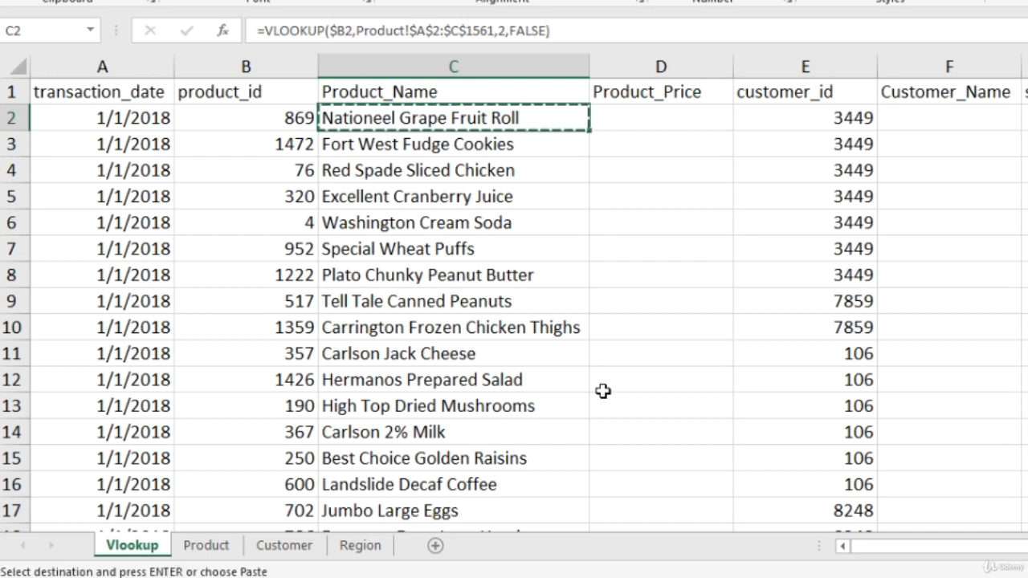
key("Right")
key("ctrl+v")
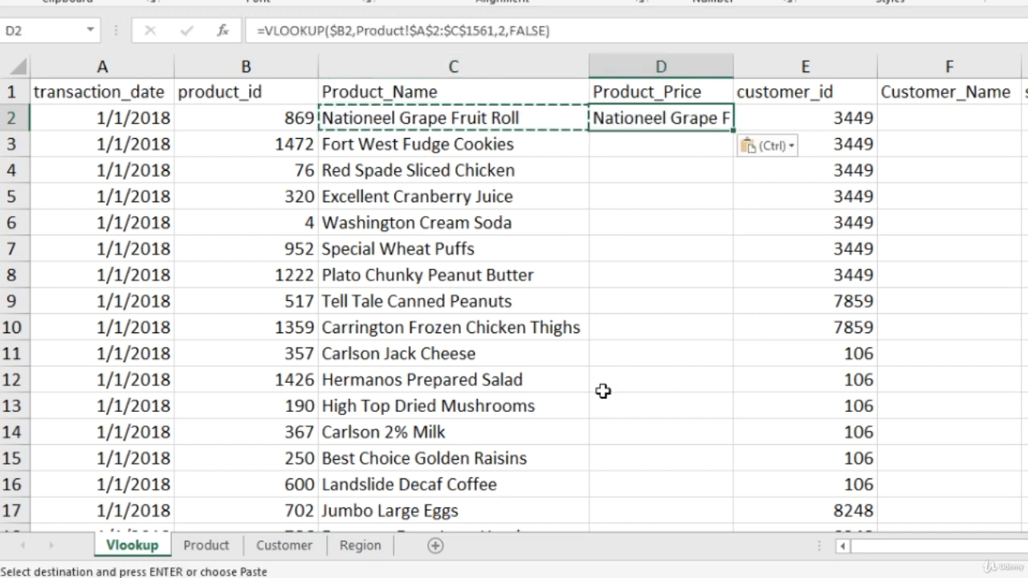
Step: Change the column index in D2's Product_Price formula to 3 so that it reads =VLOOKUP($B2,Product!$A$2:$C$1561,3,FALSE)
key("Escape")
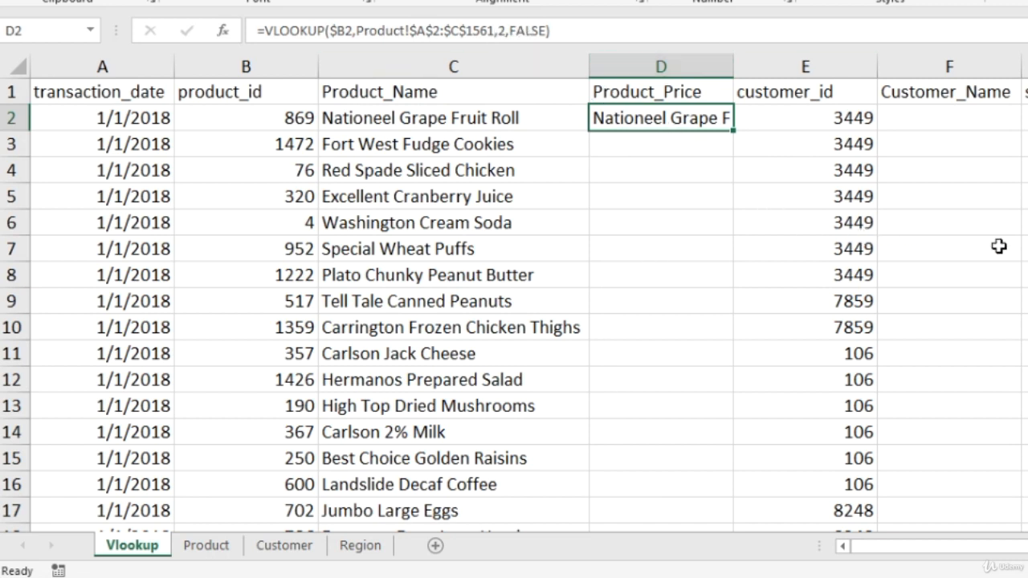
key("F2")
key("Left")
key("Left")
key("Left")
key("Left")
key("Left")
key("Left")
key("Left")
key("Left")
key("Left")
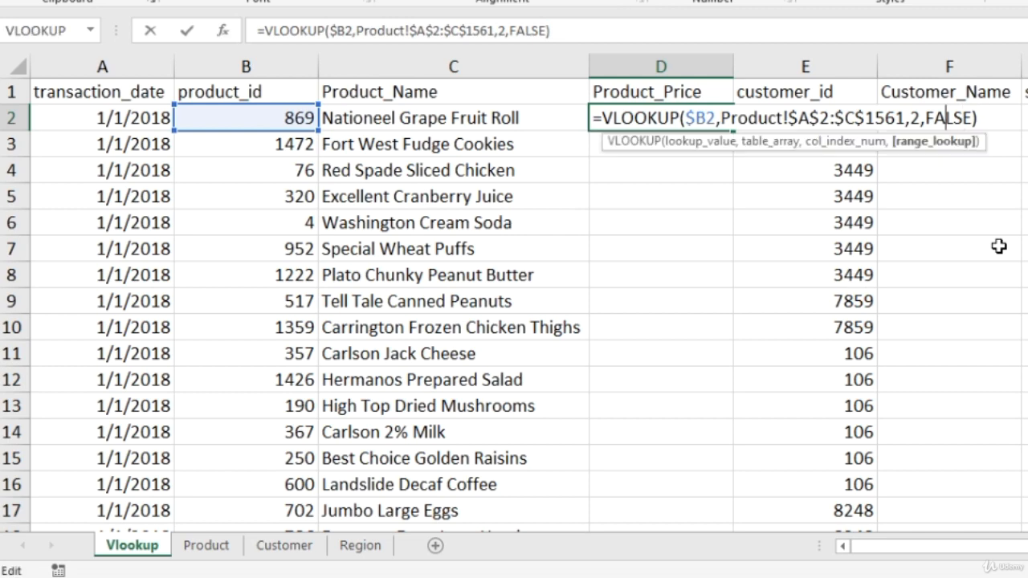
key("Right")
key("Right")
key("BackSpace")
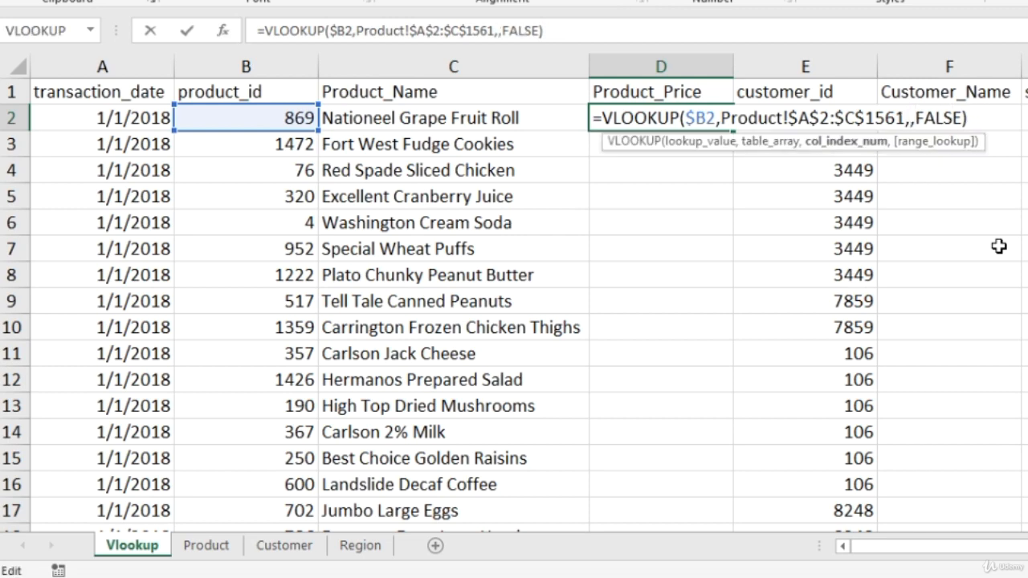
type("3")
key("Return")
Step: Copy D2's Product_Price formula with column index 3 down the column to the last data row, 269721
key("Up")
key("ctrl+c")
key("Left")
key("ctrl+Down")
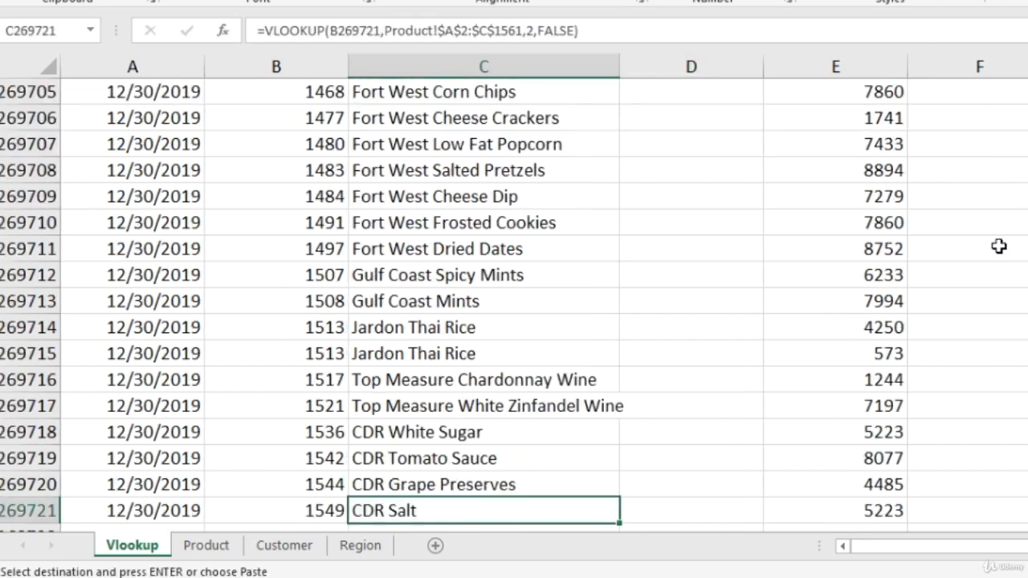
key("Right")
key("ctrl+shift+Up")
key("ctrl+BackSpace")
key("ctrl+v")
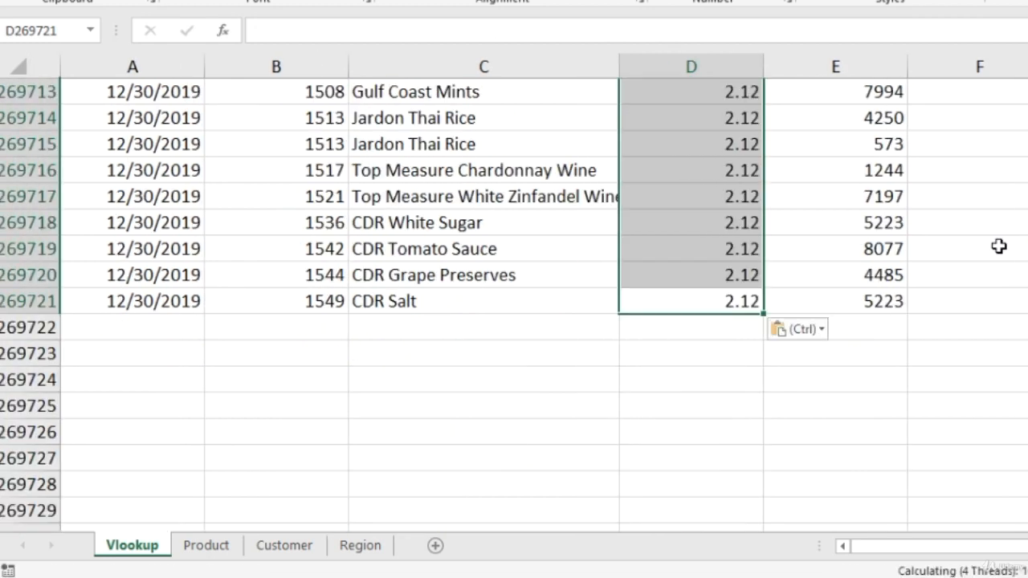
key("Escape")
key("ctrl+Up")
key("Down")
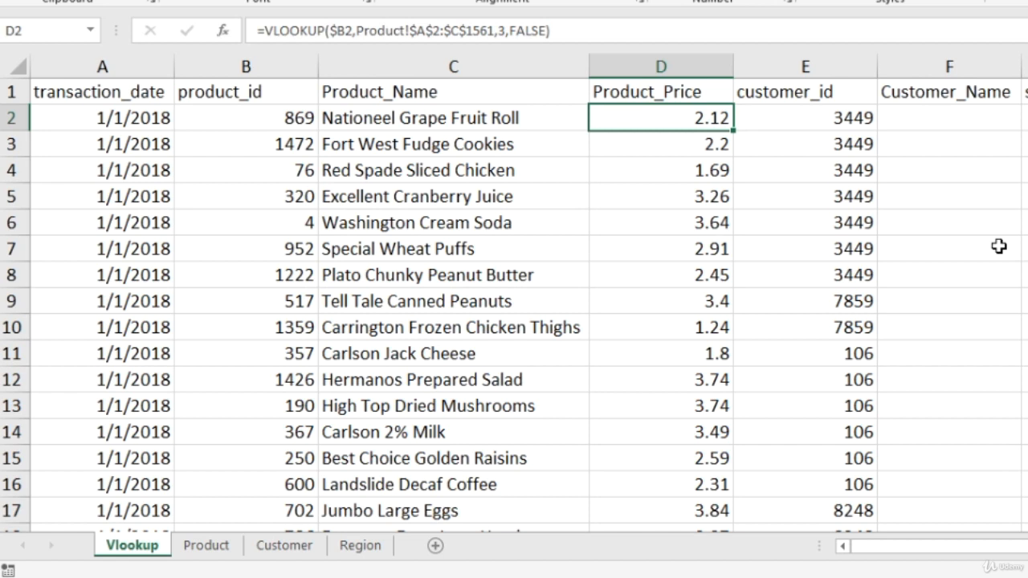
Step: Change the product_id in B2 to 869.1 to test the exact-match lookups with an ID missing from the Product table
key("Left")
key("Left")
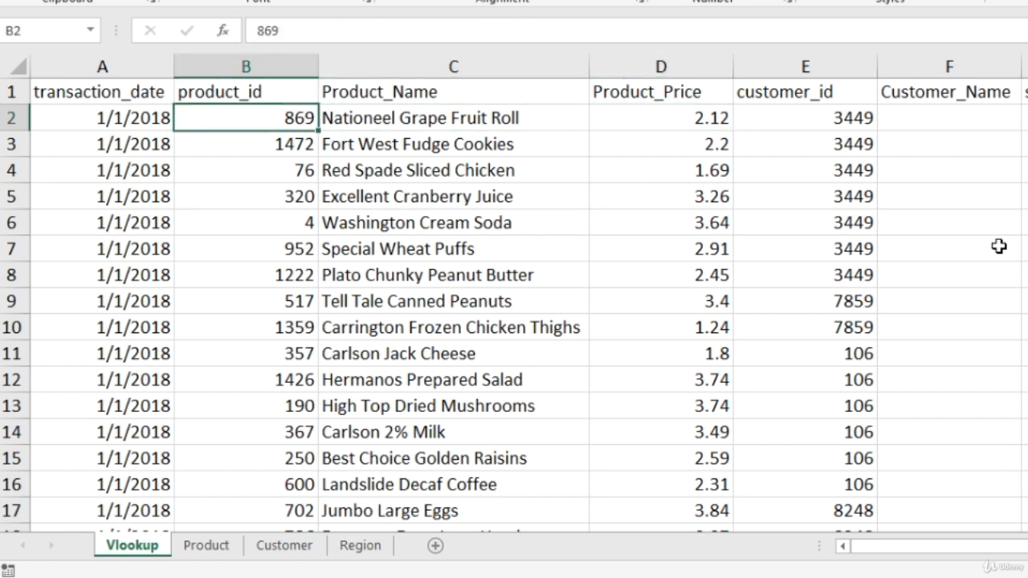
key("Right")
key("Left")
key("Right")
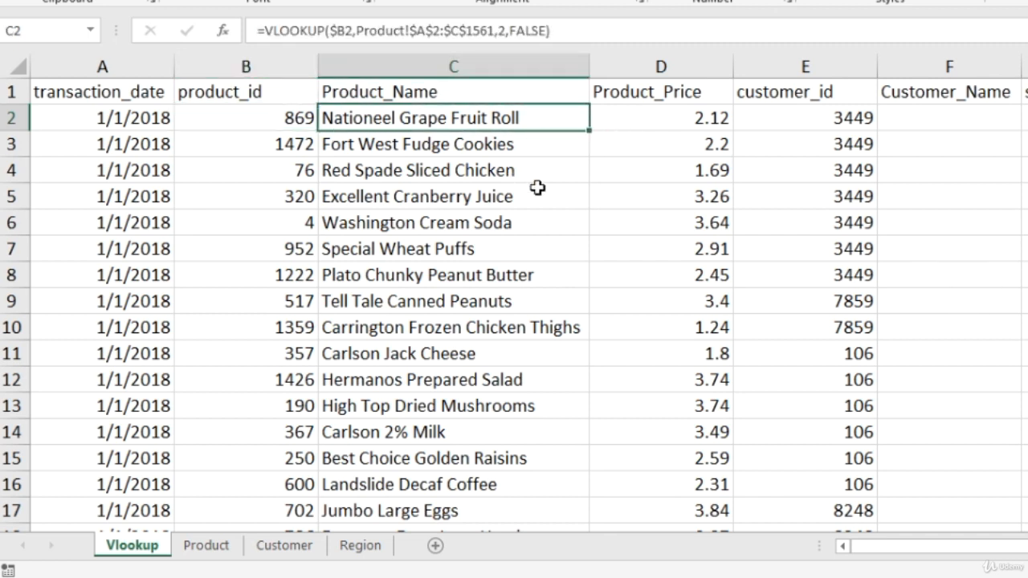
key("Left")
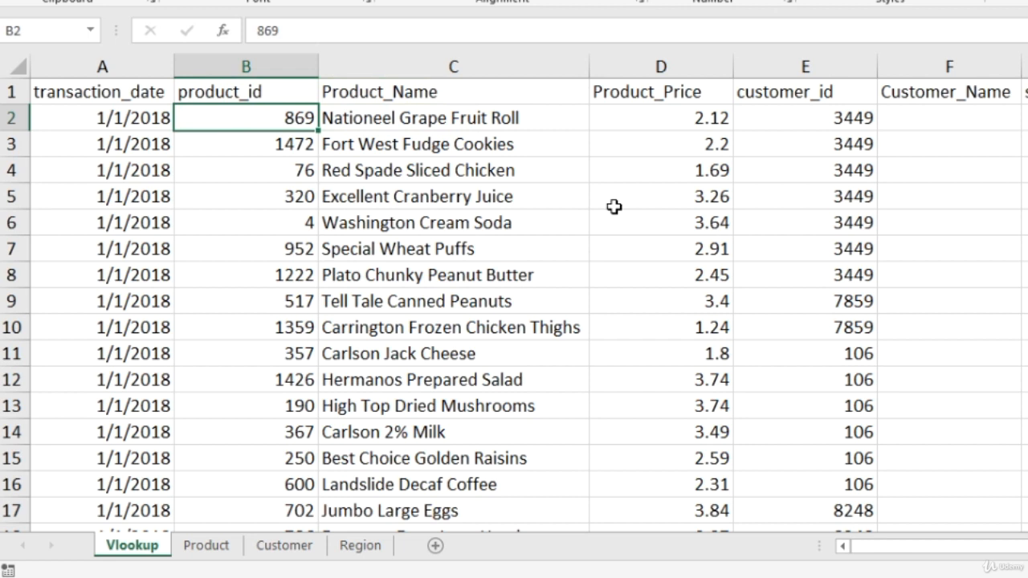
key("F2")
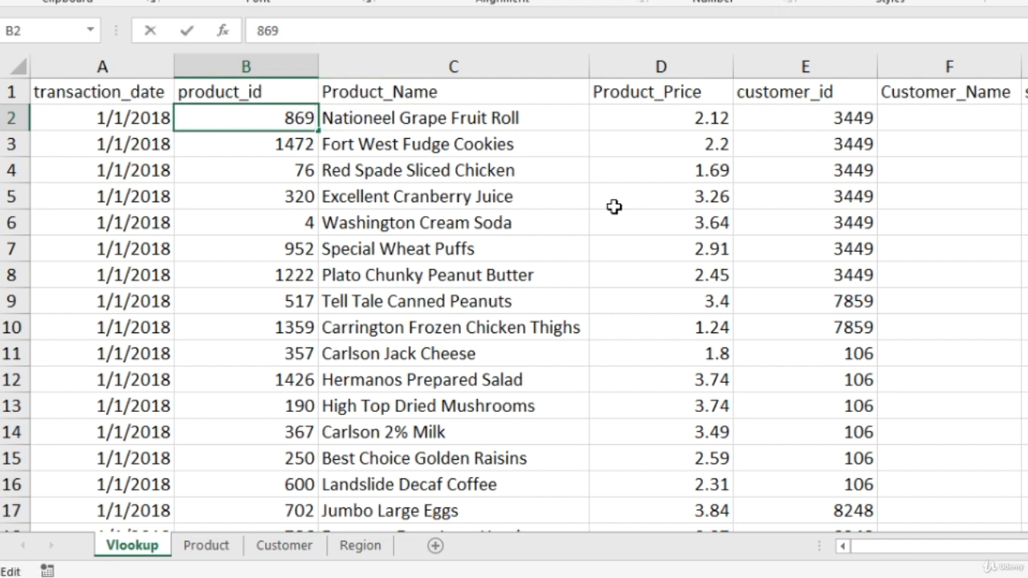
type(".1")
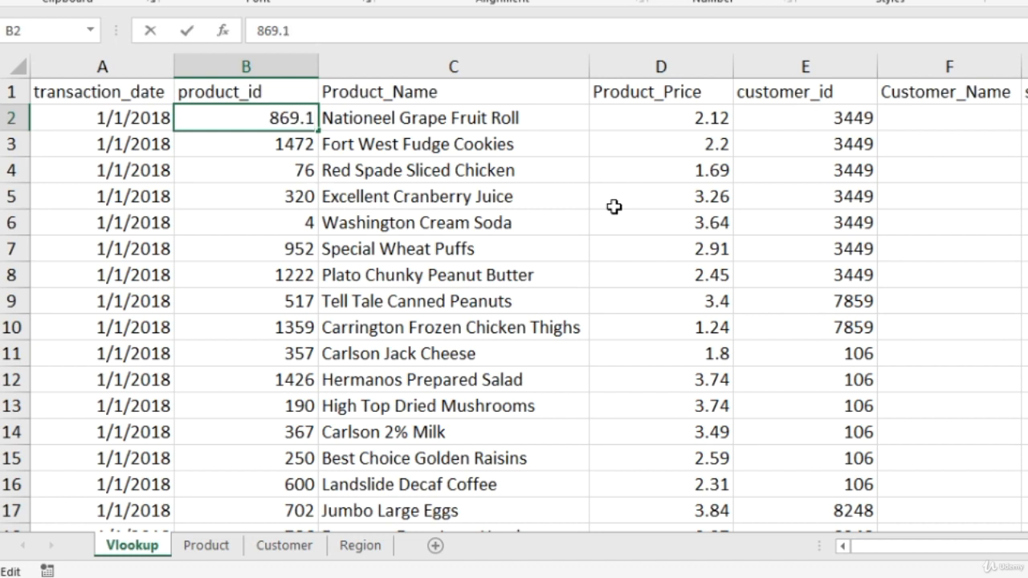
key("Return")
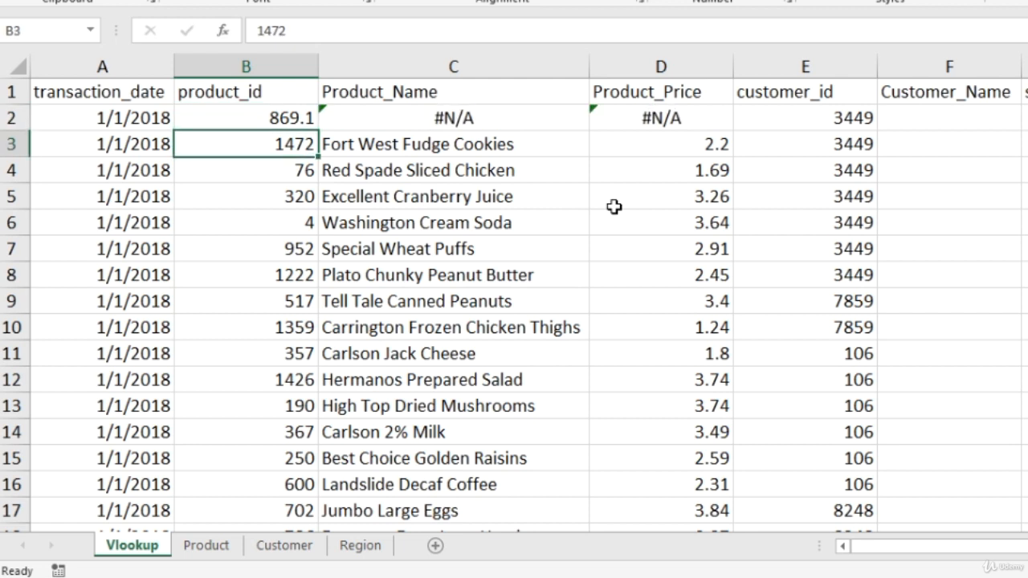
Step: Set the range_lookup argument of C2's Product_Name formula to TRUE for an approximate match
key("Up")
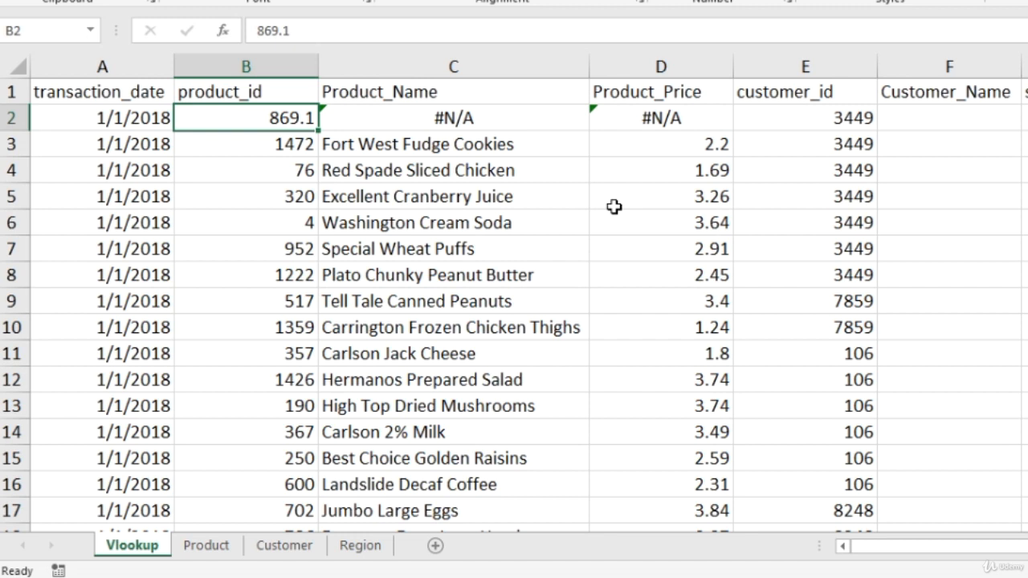
key("Right")
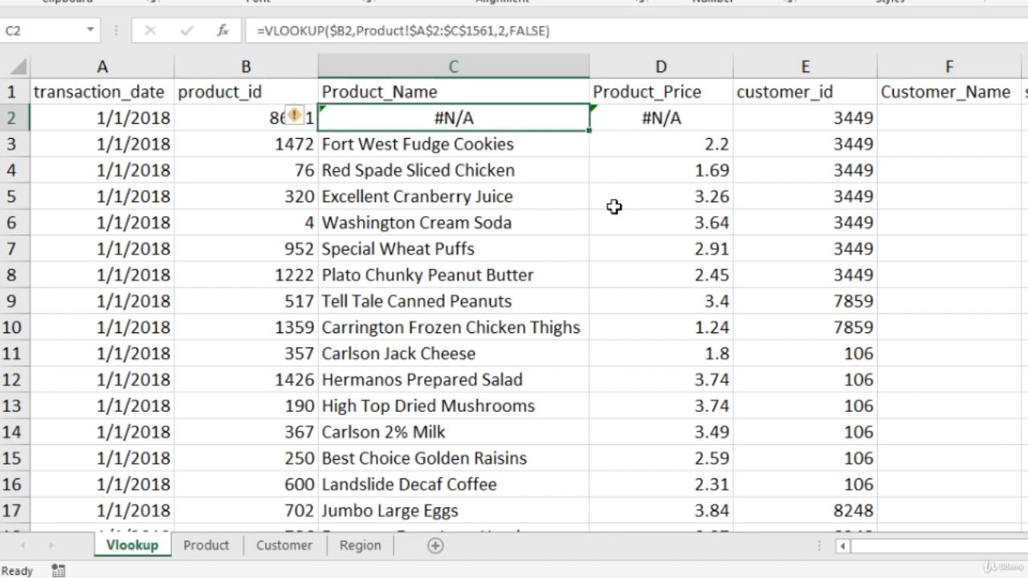
key("F2")
key("Left")
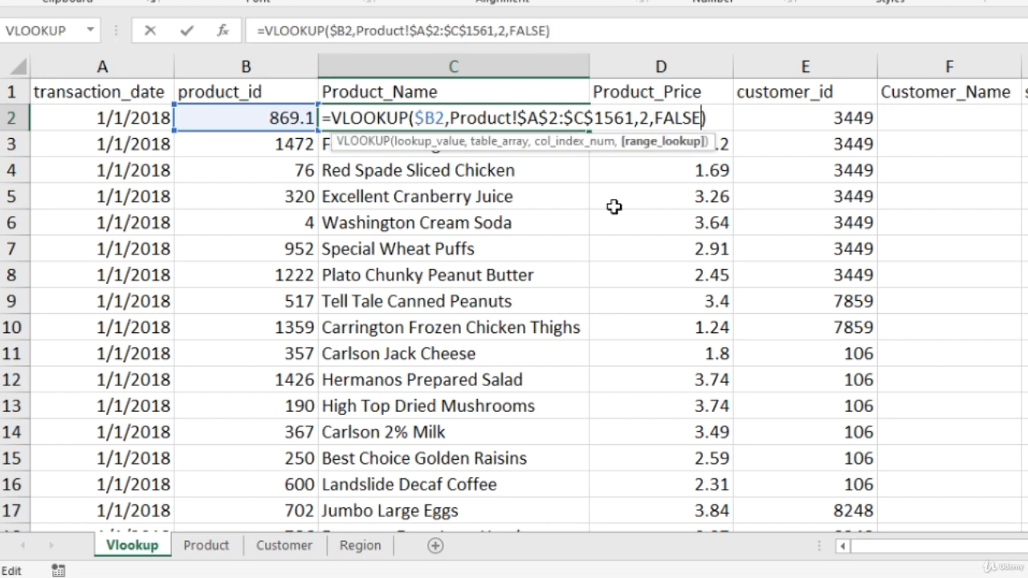
key("BackSpace")
key("BackSpace")
key("BackSpace")
key("BackSpace")
key("BackSpace")
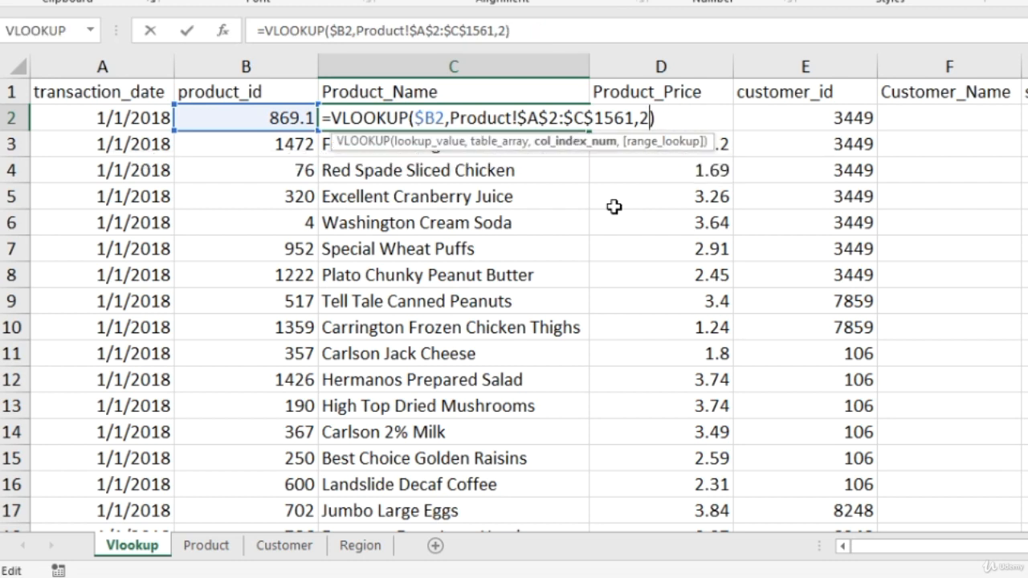
type("true")
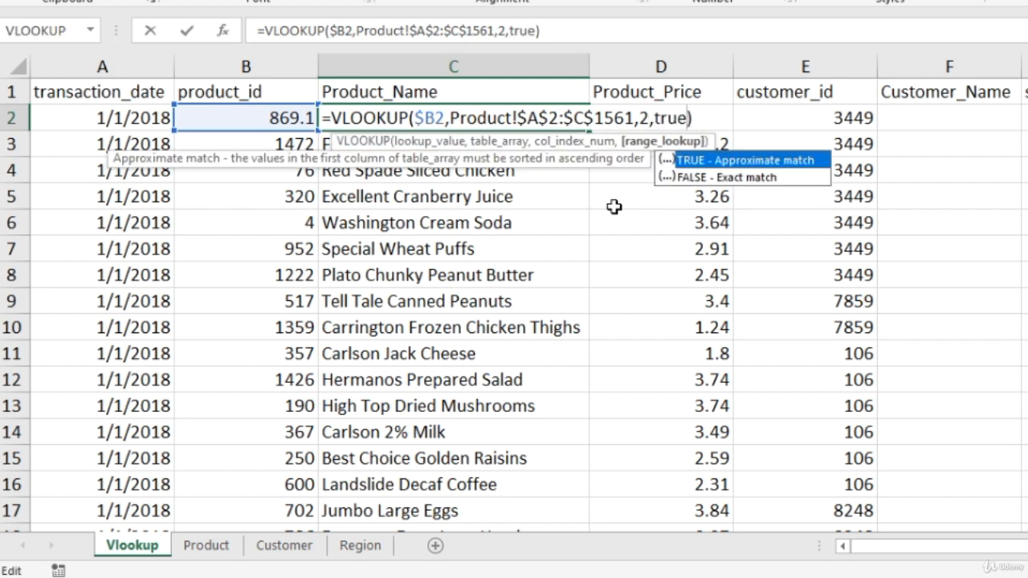
key("Return")
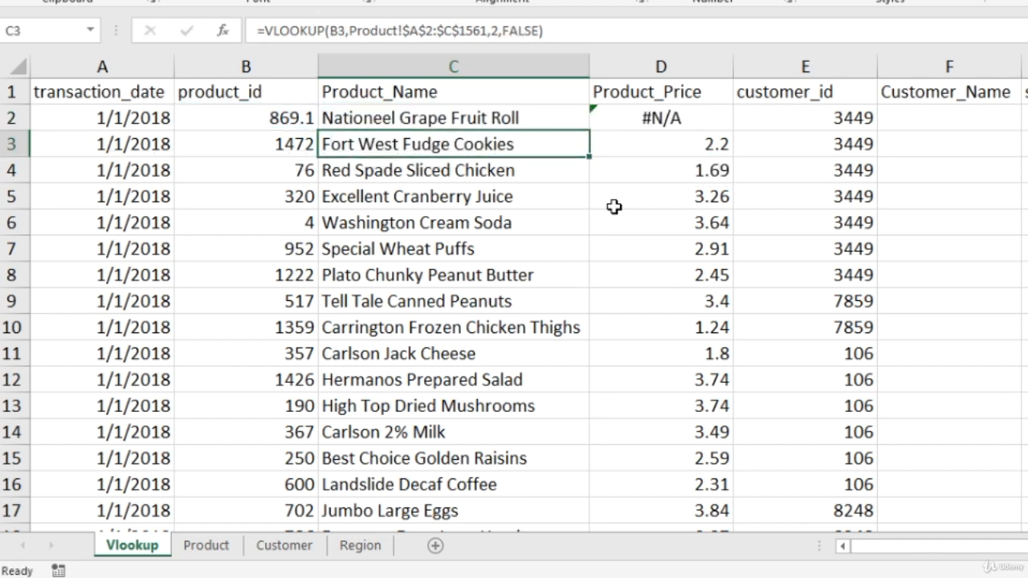
Step: Restore the product_id in B2 to 869 and review the lookup arguments of C2's Product_Name formula
key("Up")
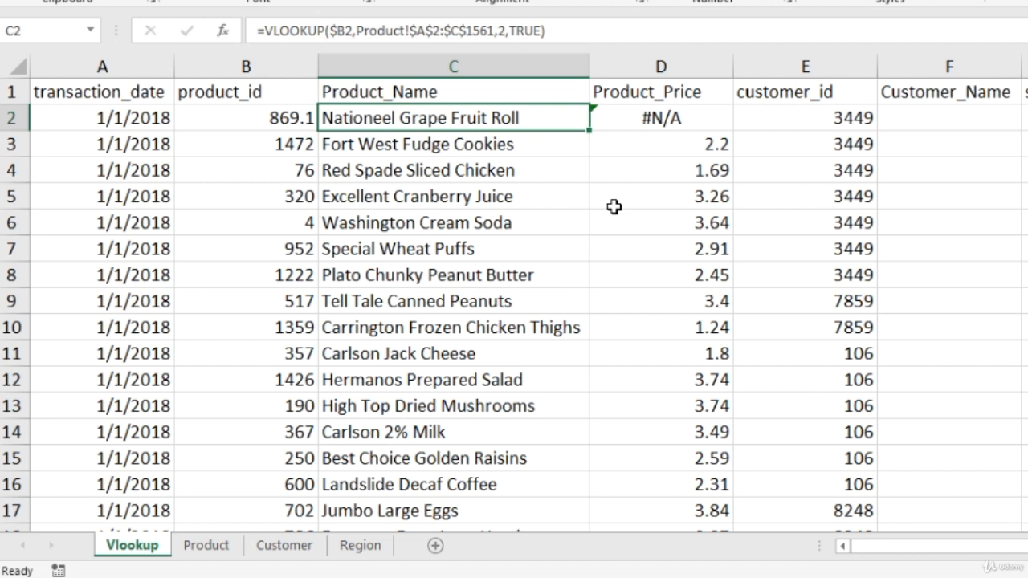
key("Left")
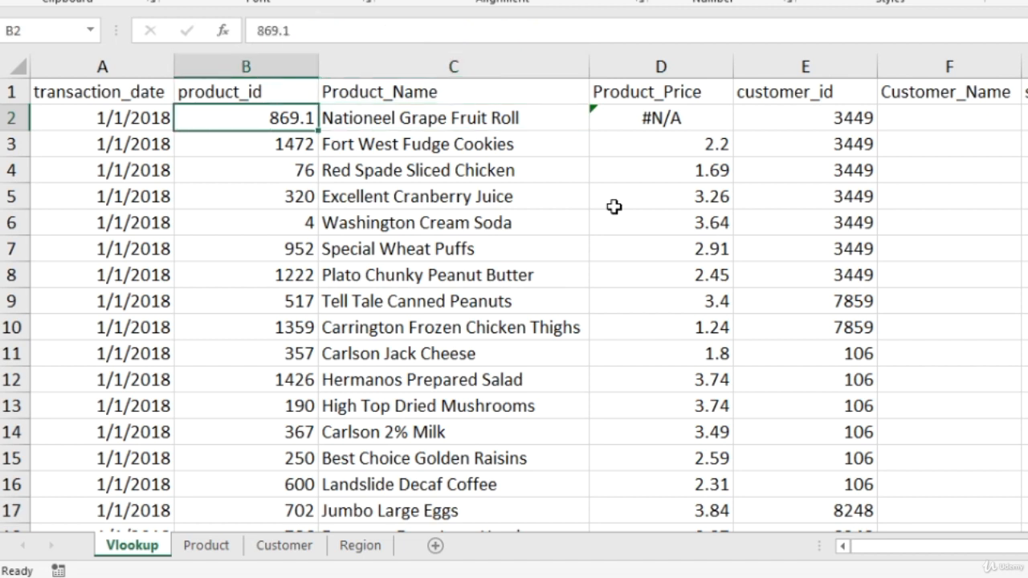
key("F2")
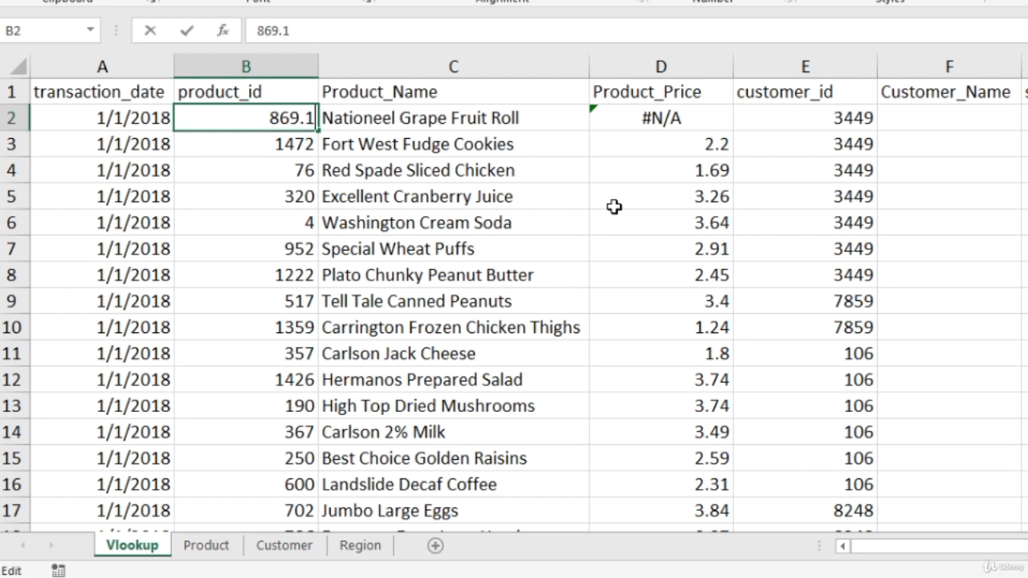
key("BackSpace")
key("BackSpace")
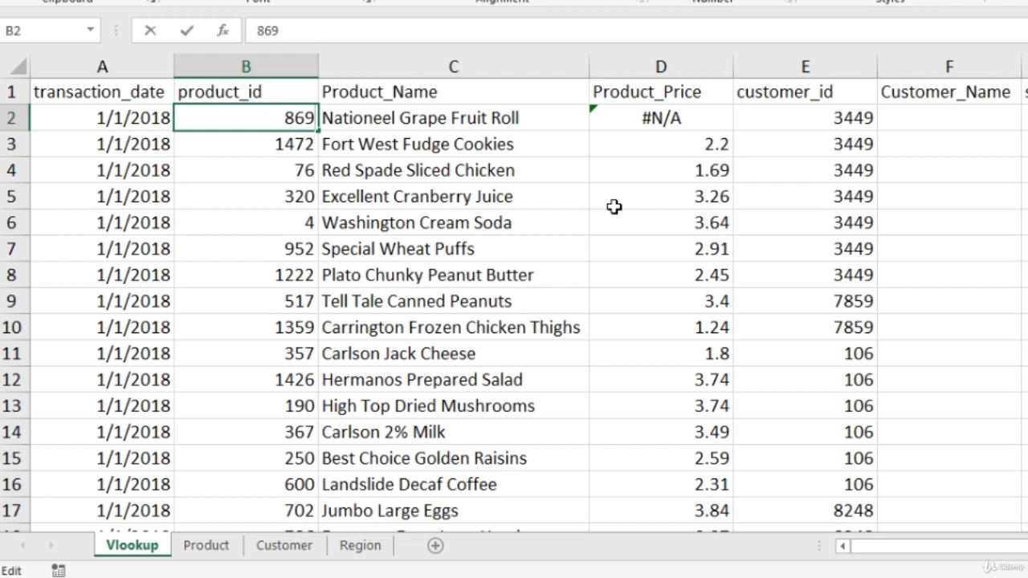
key("Return")
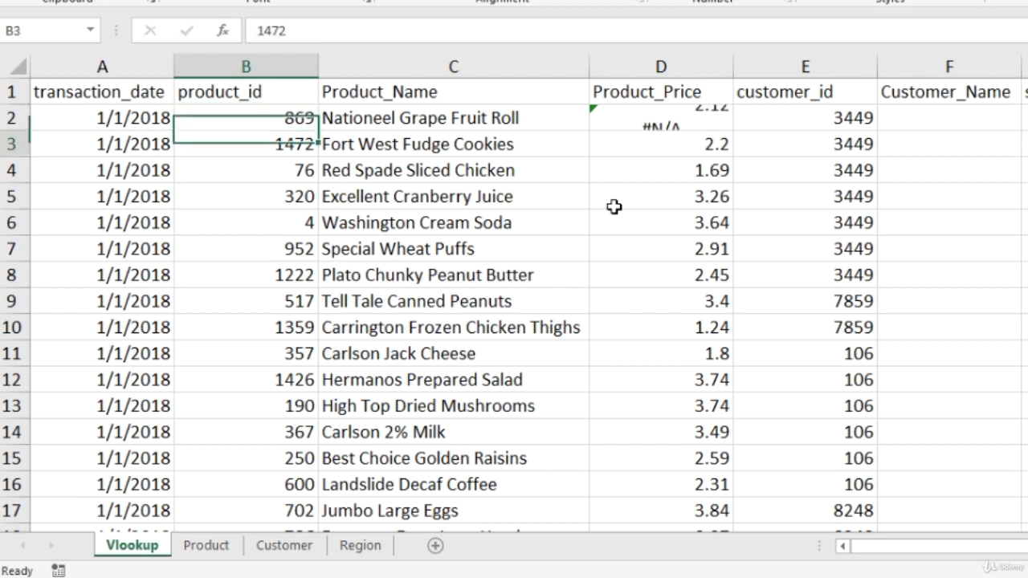
key("Up")
key("Right")
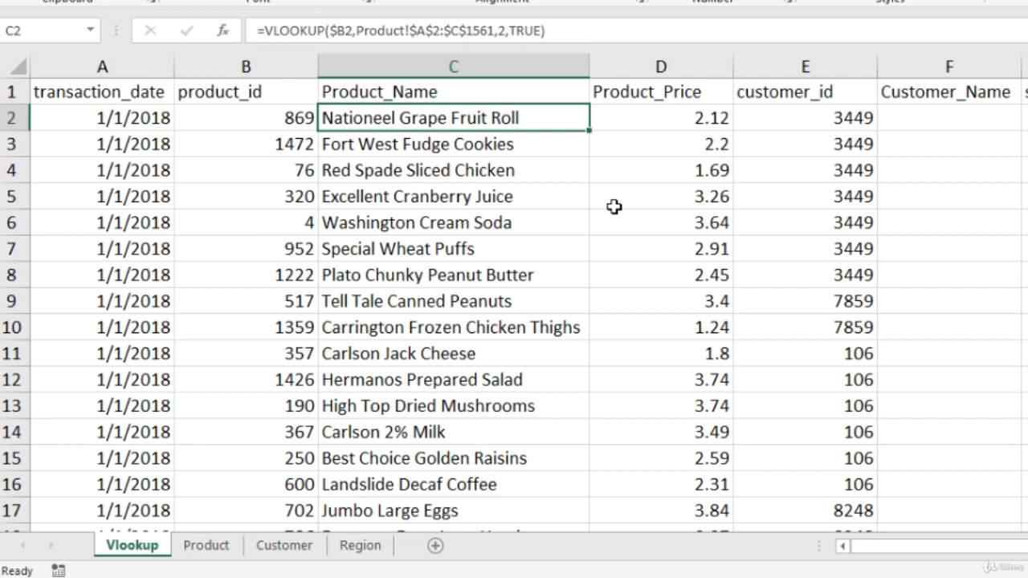
key("F2")
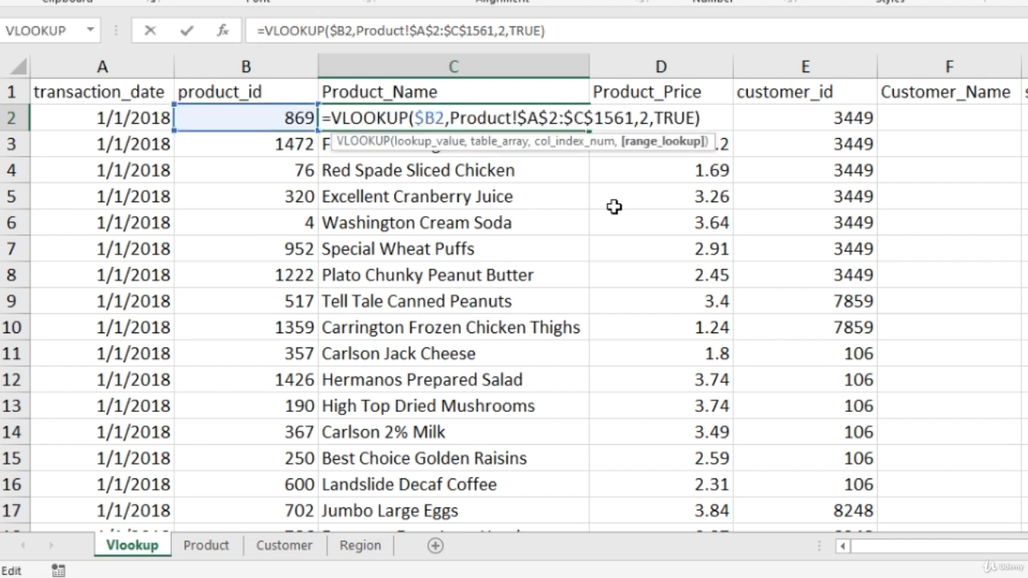
key("Return")
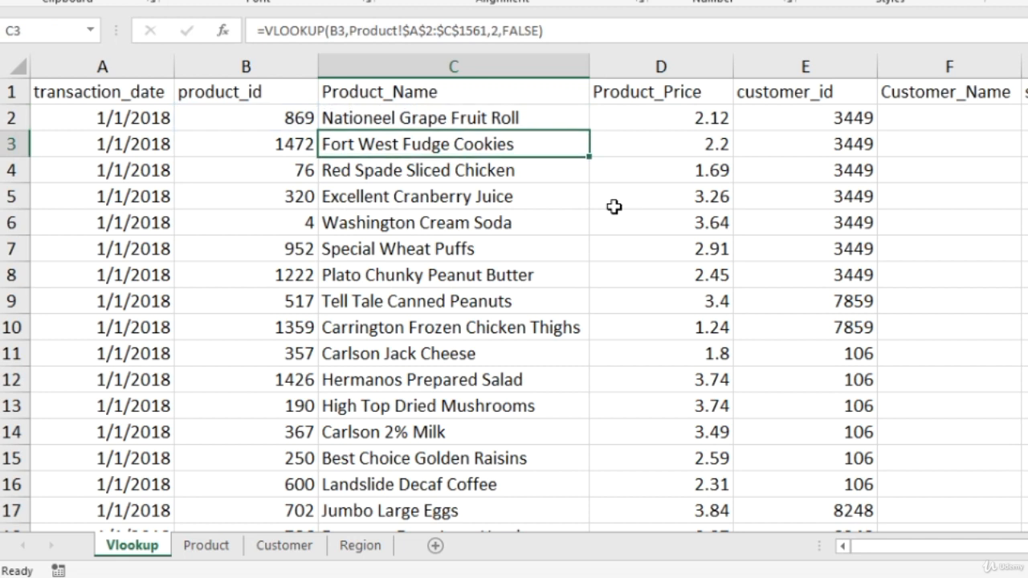